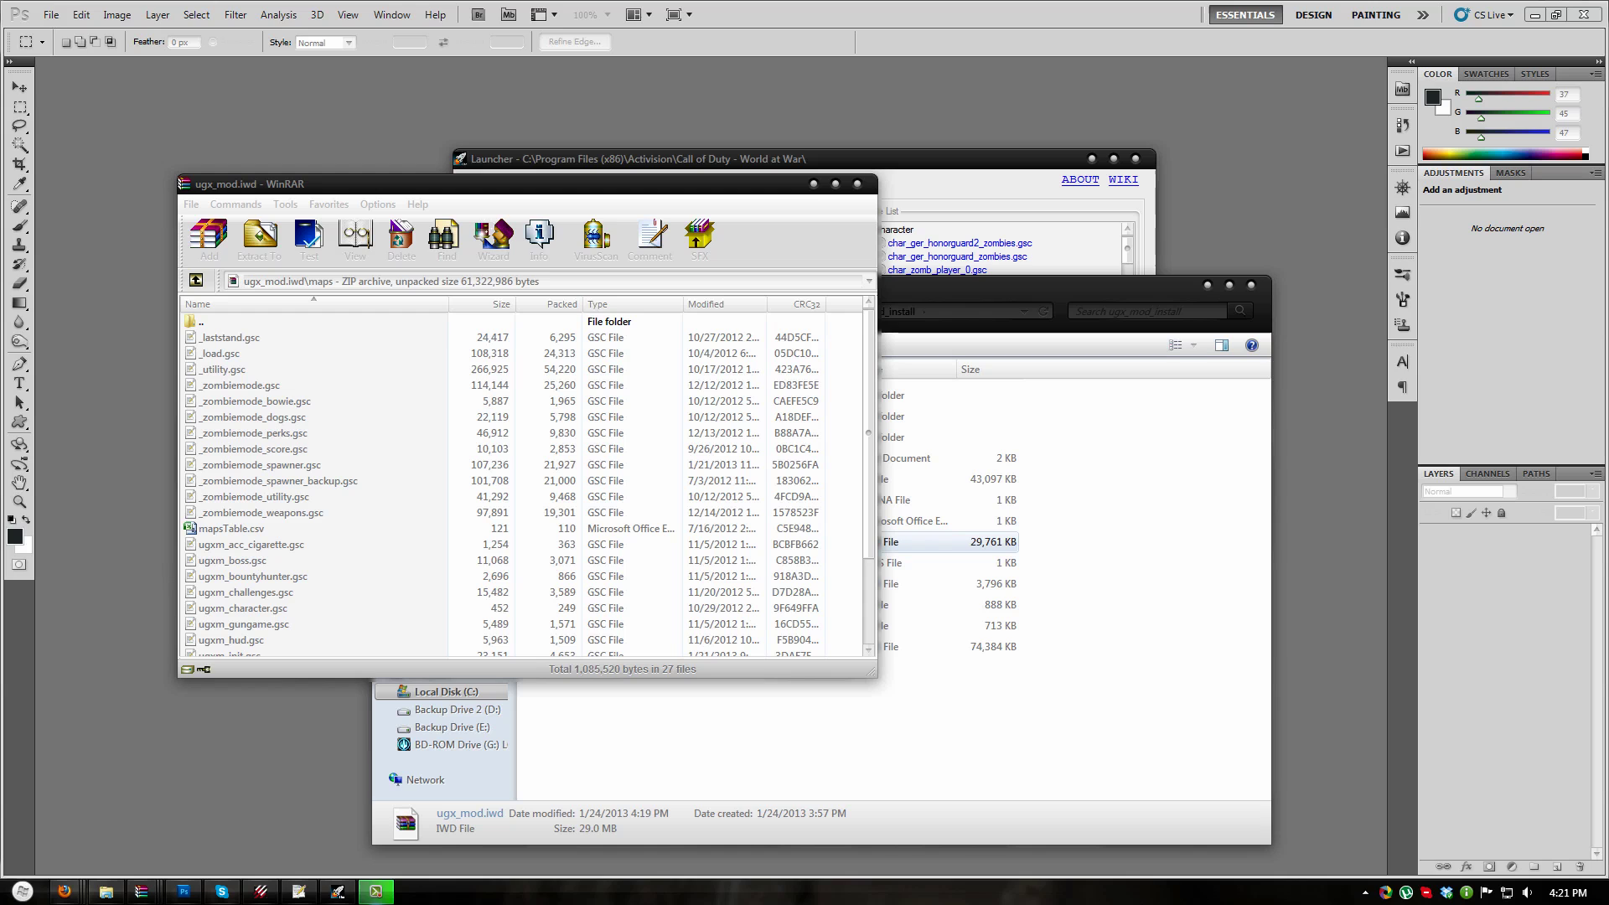
- Launch the Radiant map editor from the World at War launcher and open ugx_mod_install.map from the map_source folder
click(338, 891)
click(526, 214)
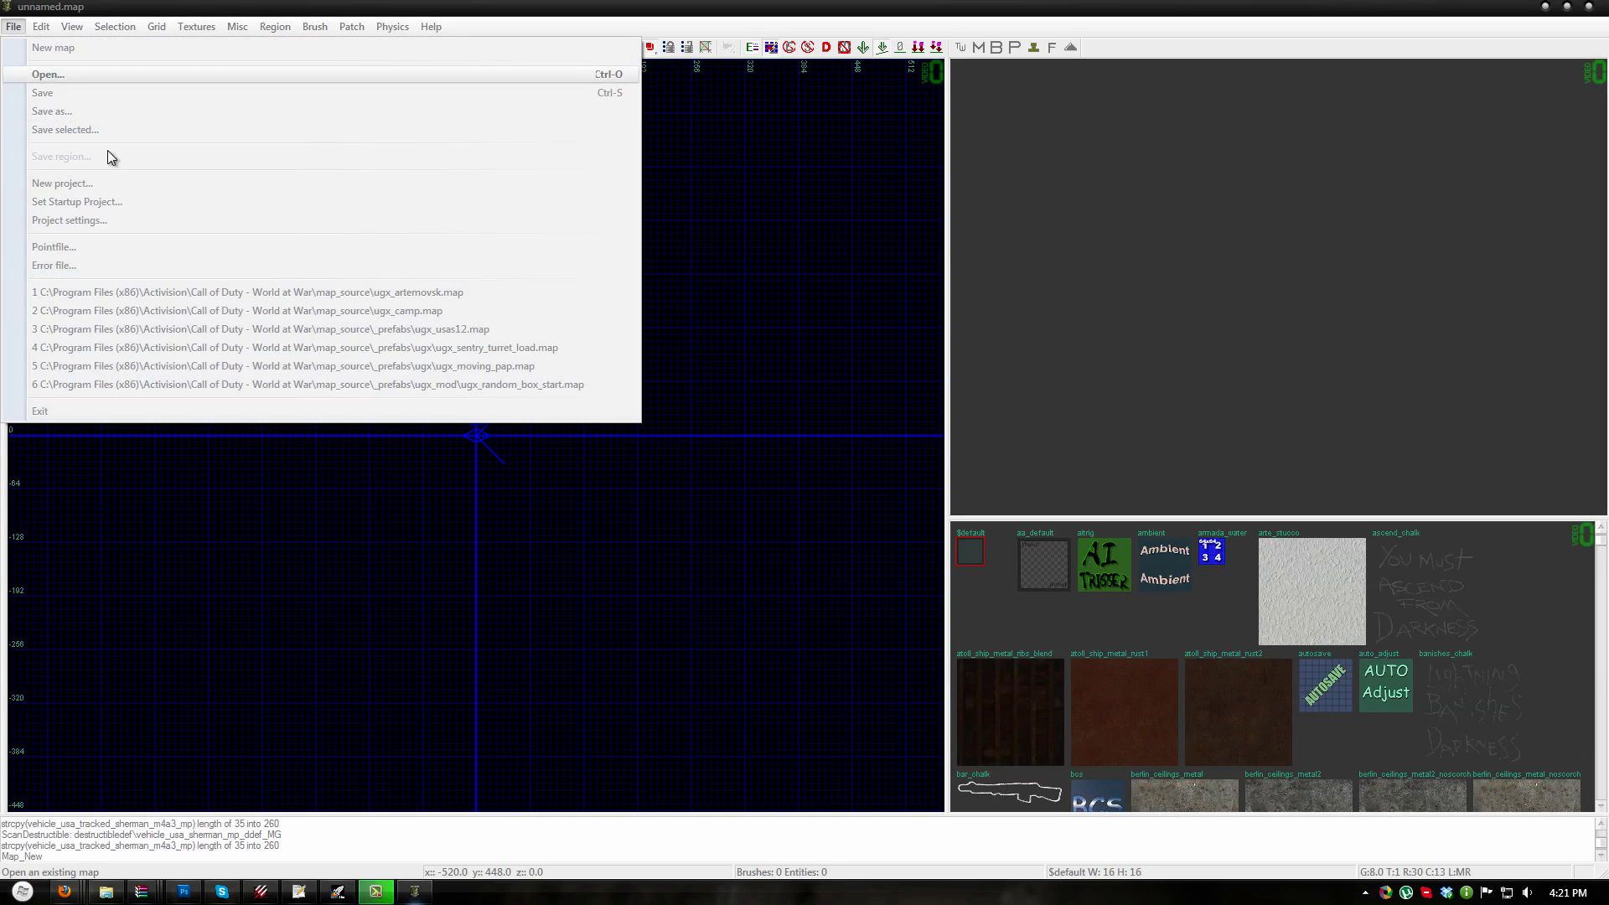
click(83, 74)
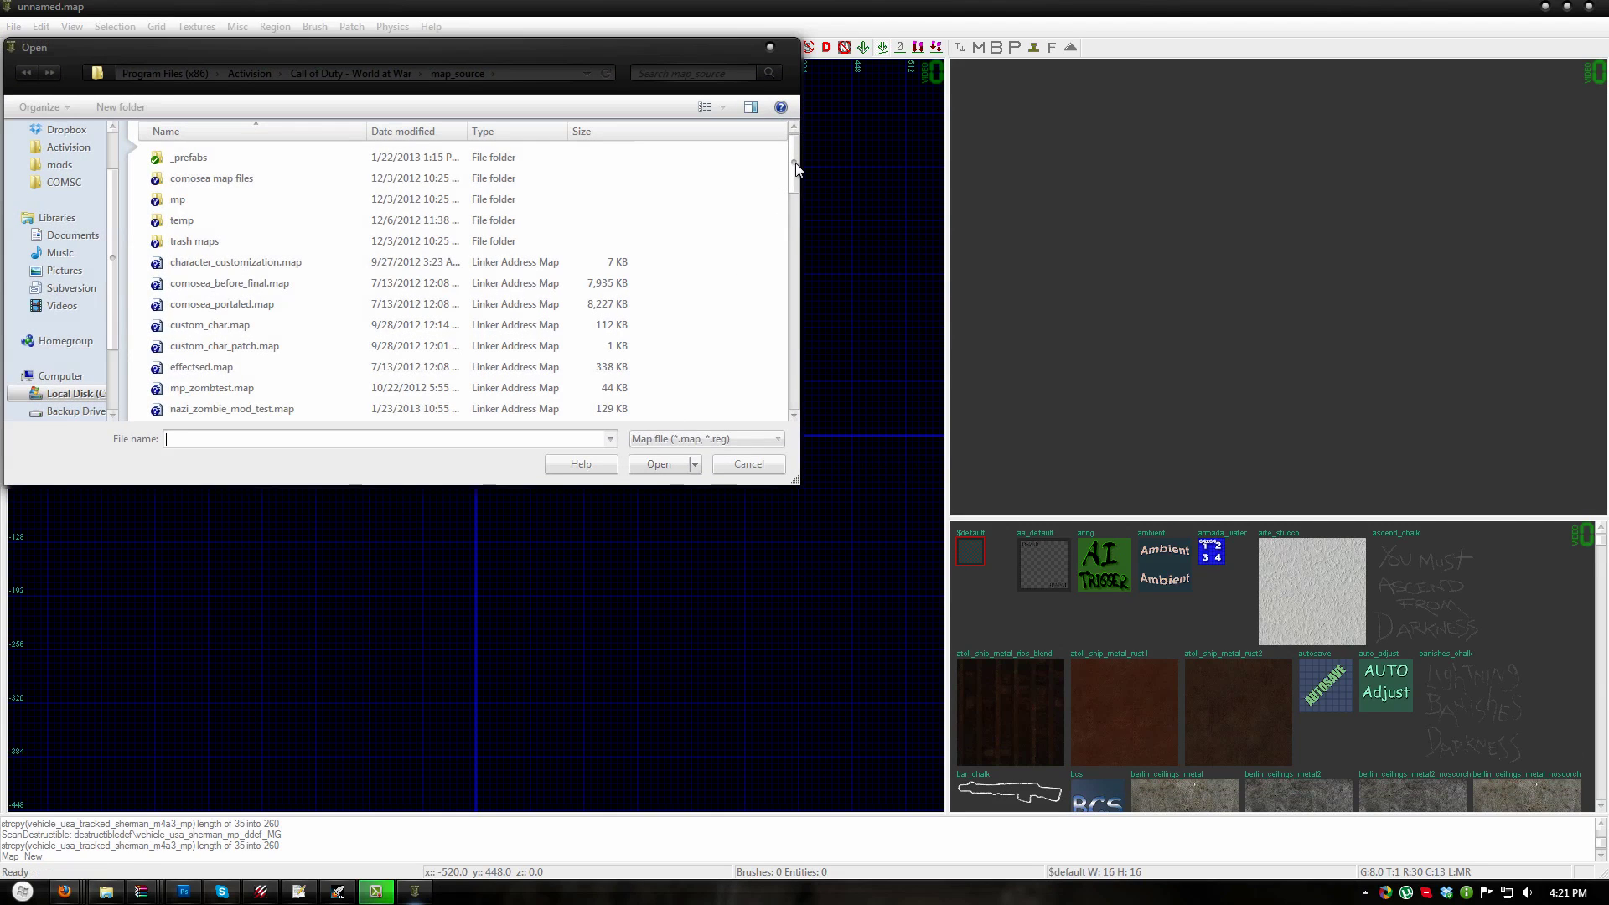
scroll(624, 168, down, 15)
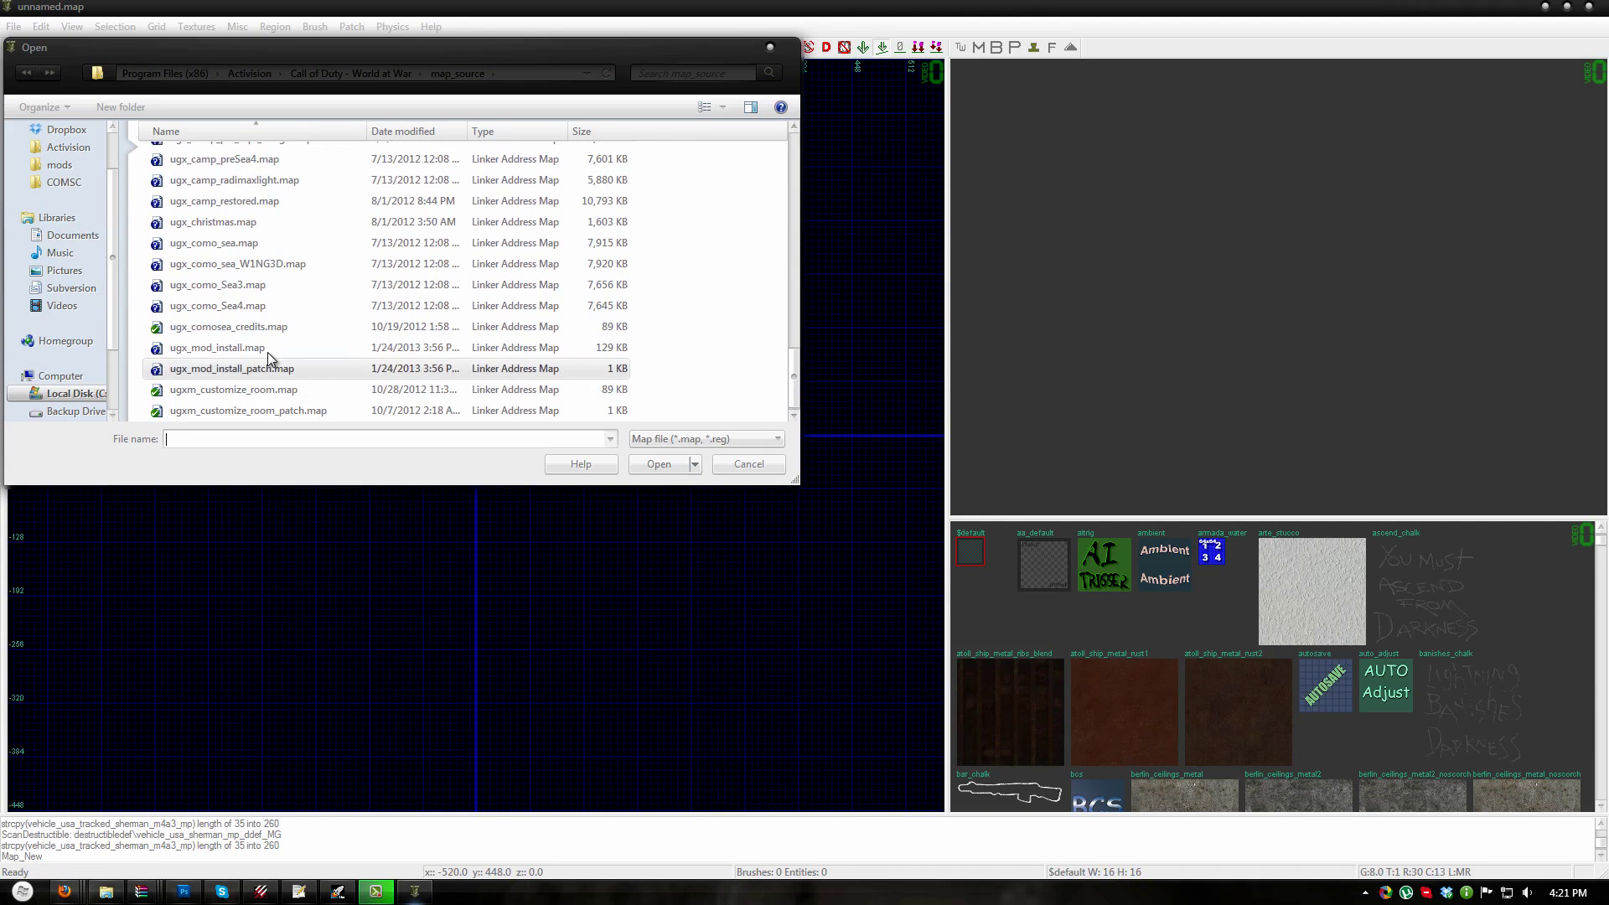
double_click(218, 348)
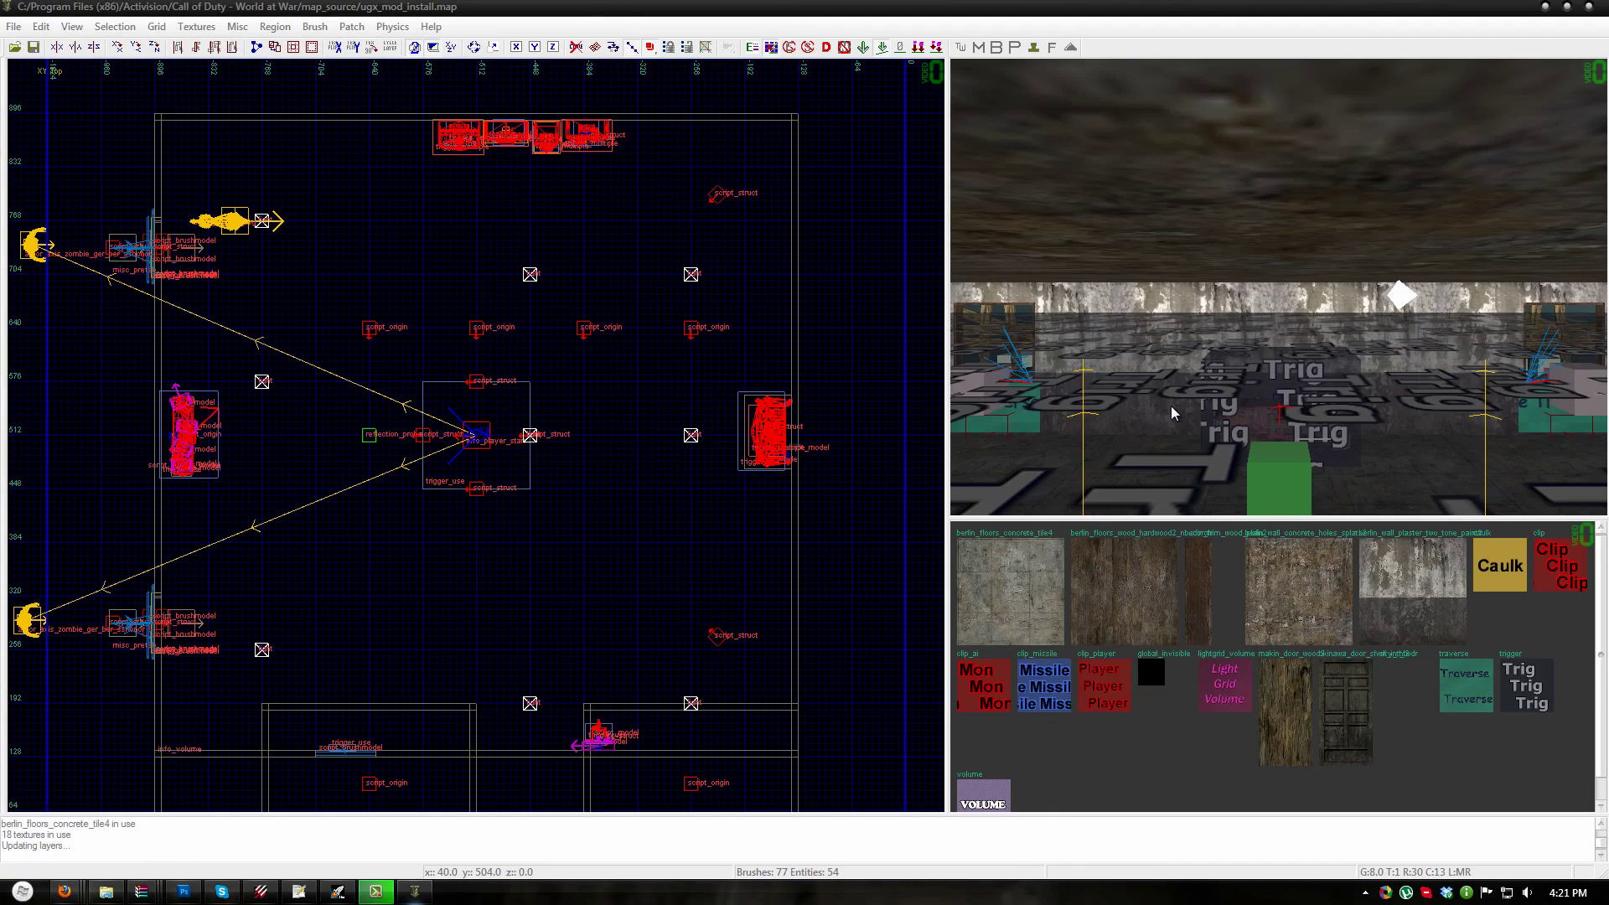
- Delete the existing Pack-a-Punch machine from its concrete base, including its sign, triggers and remaining script models
mouse_move(1241, 364)
right_down()
mouse_move(1281, 360)
mouse_move(1357, 398)
right_up()
shift+click(1339, 352)
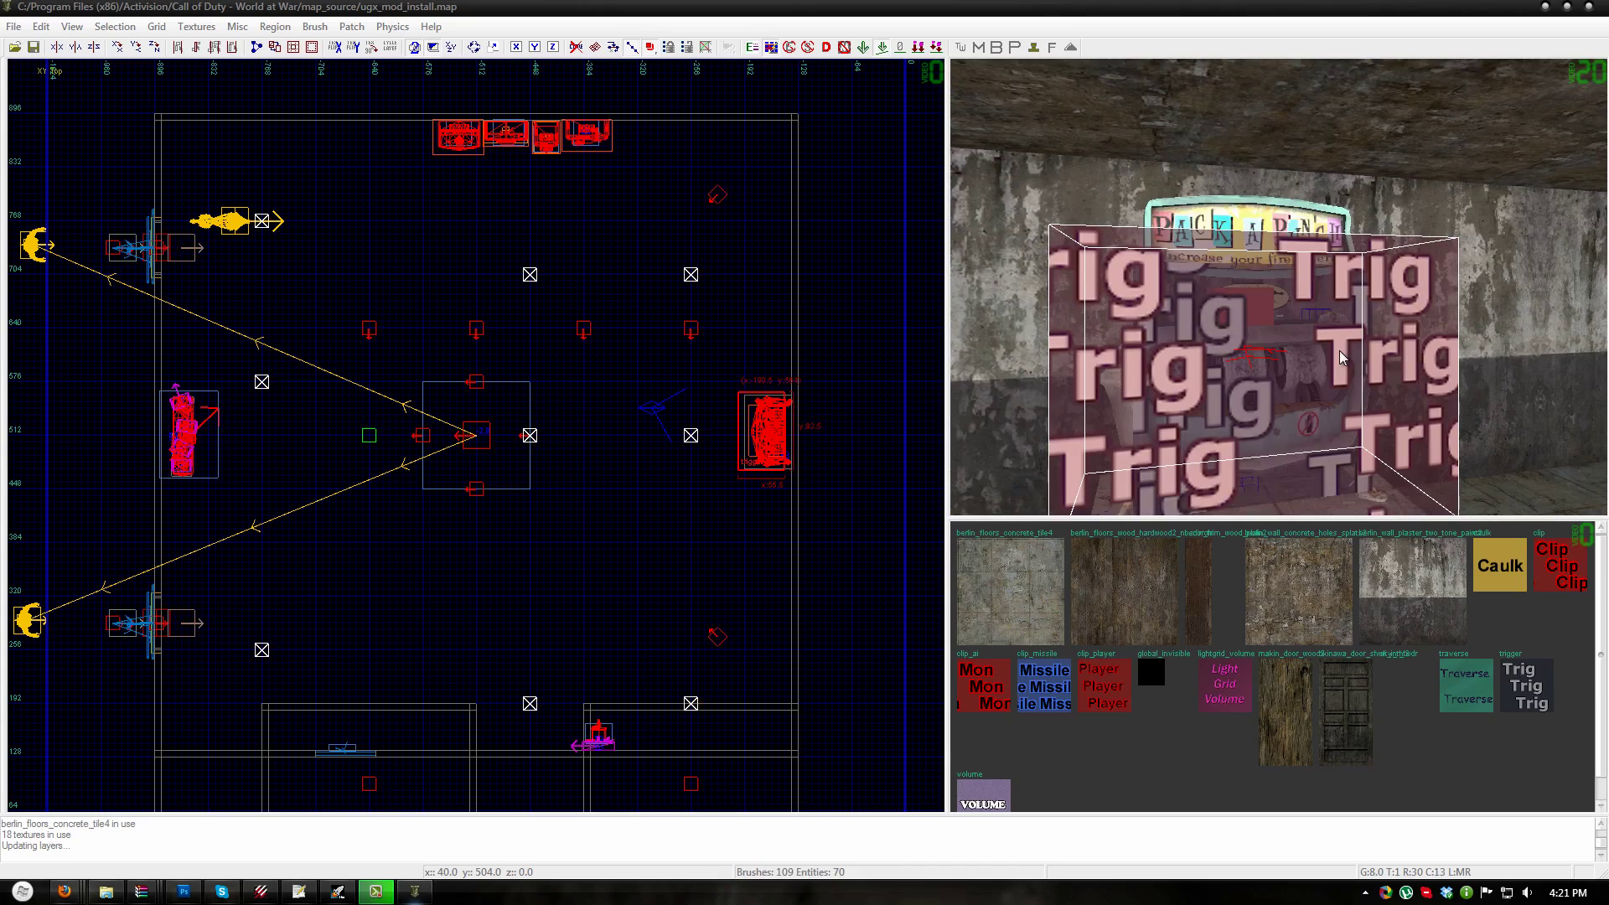
shift+click(1270, 219)
key(BackSpace)
shift+click(1326, 403)
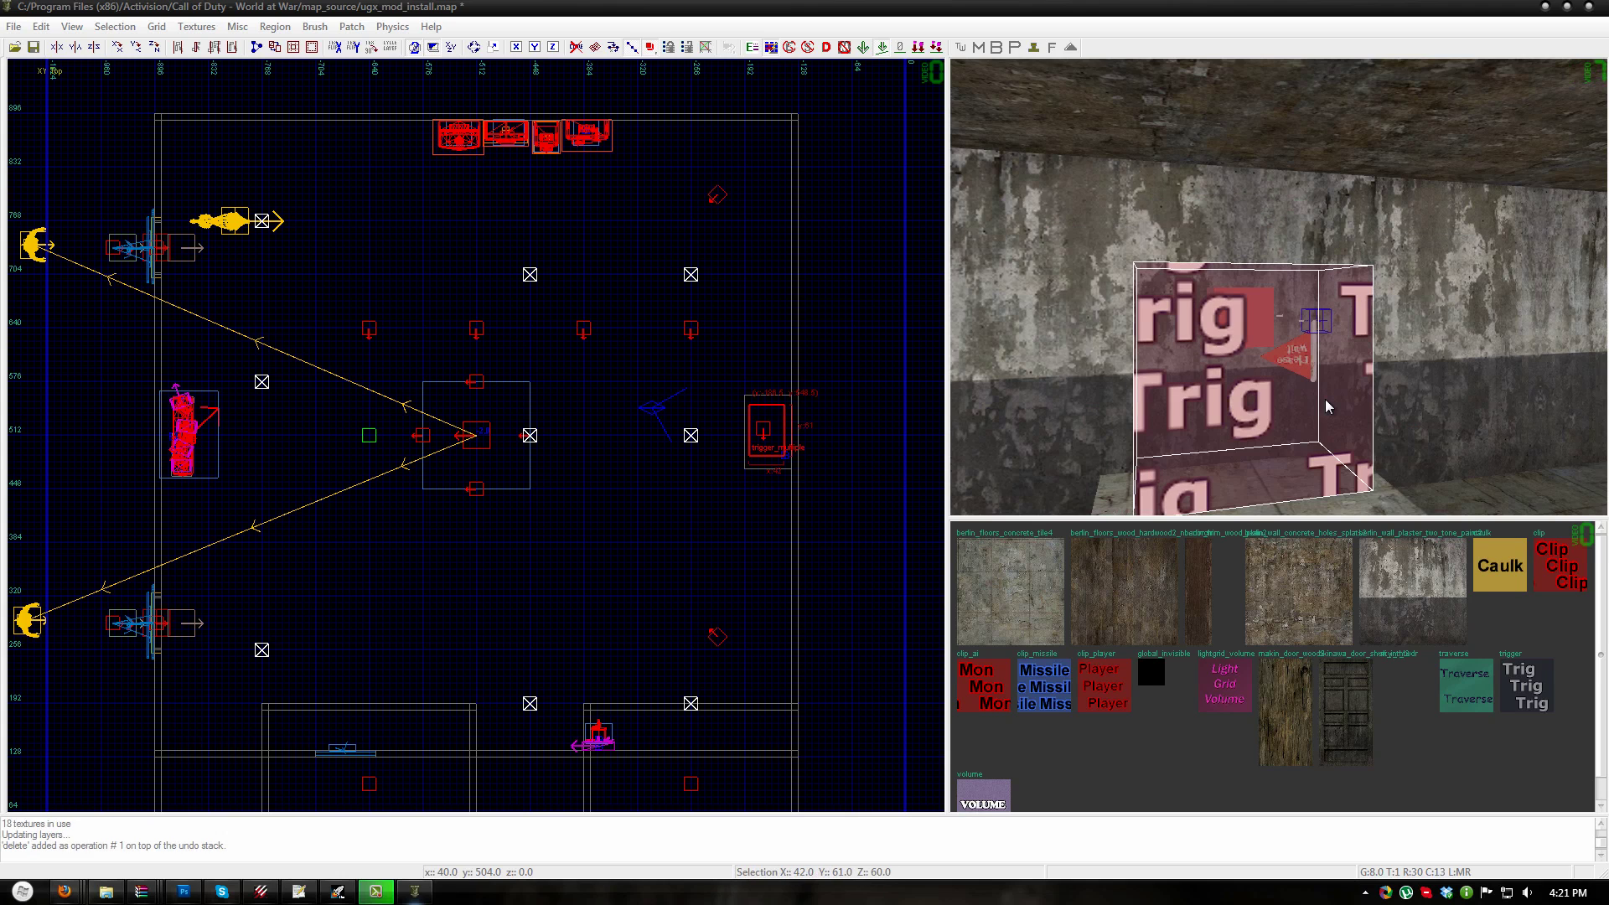
key(BackSpace)
shift+click(1313, 362)
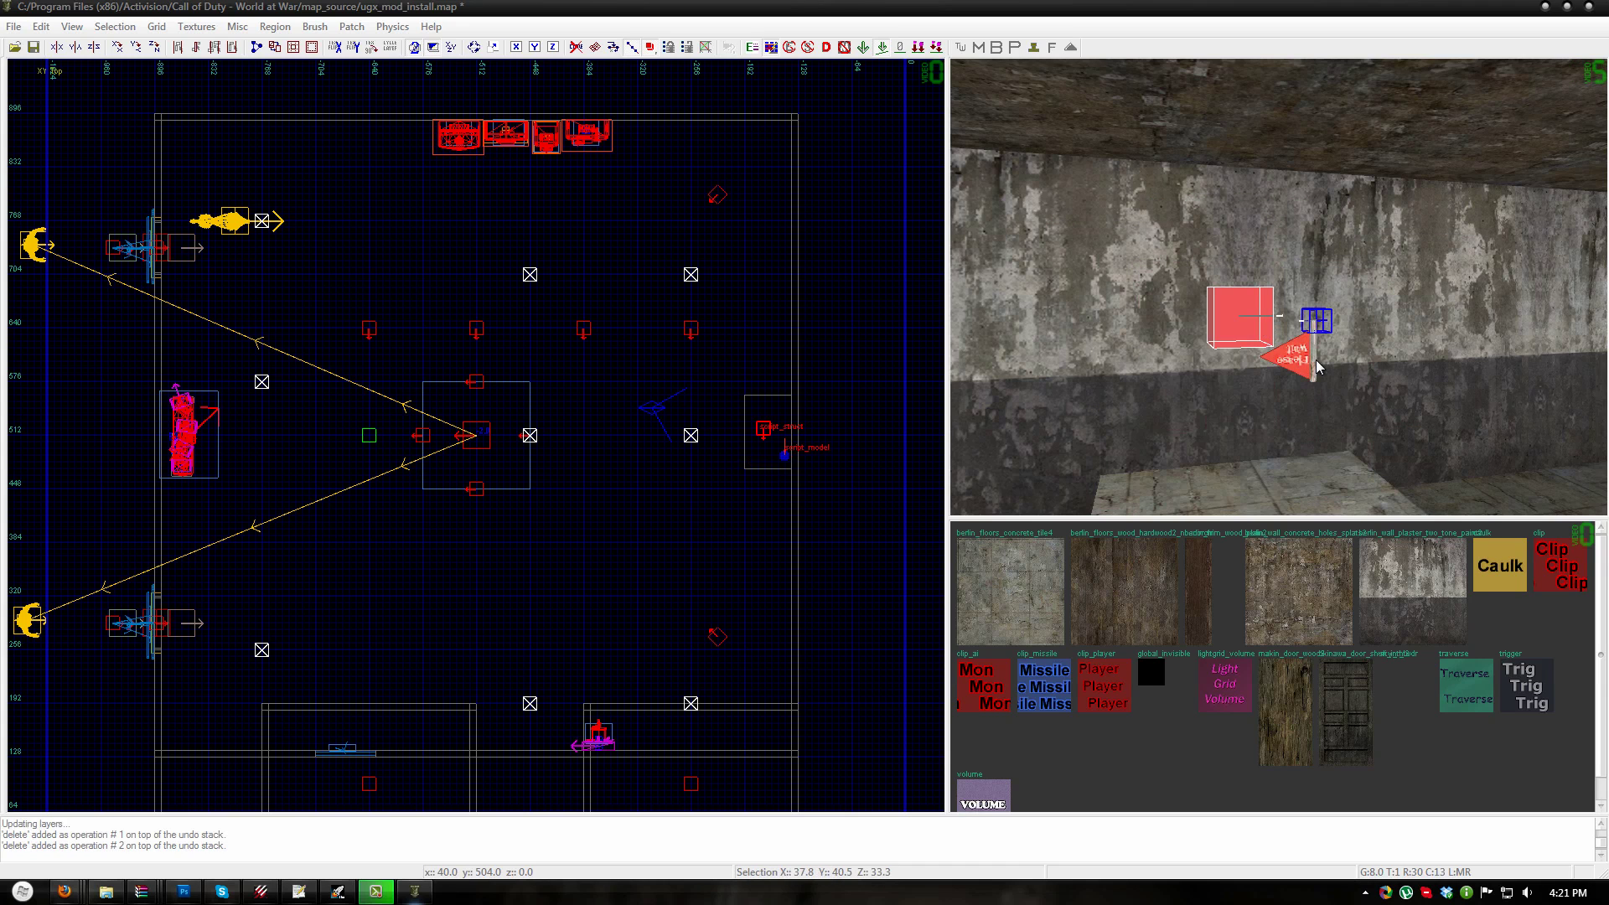
key(BackSpace)
- Delete the random weapon box along the opposite wall, including its use trigger, script origin, wooden box parts and supporting blocks
right_drag(1322, 361, 1372, 362)
key(Up)
shift+click(1365, 336)
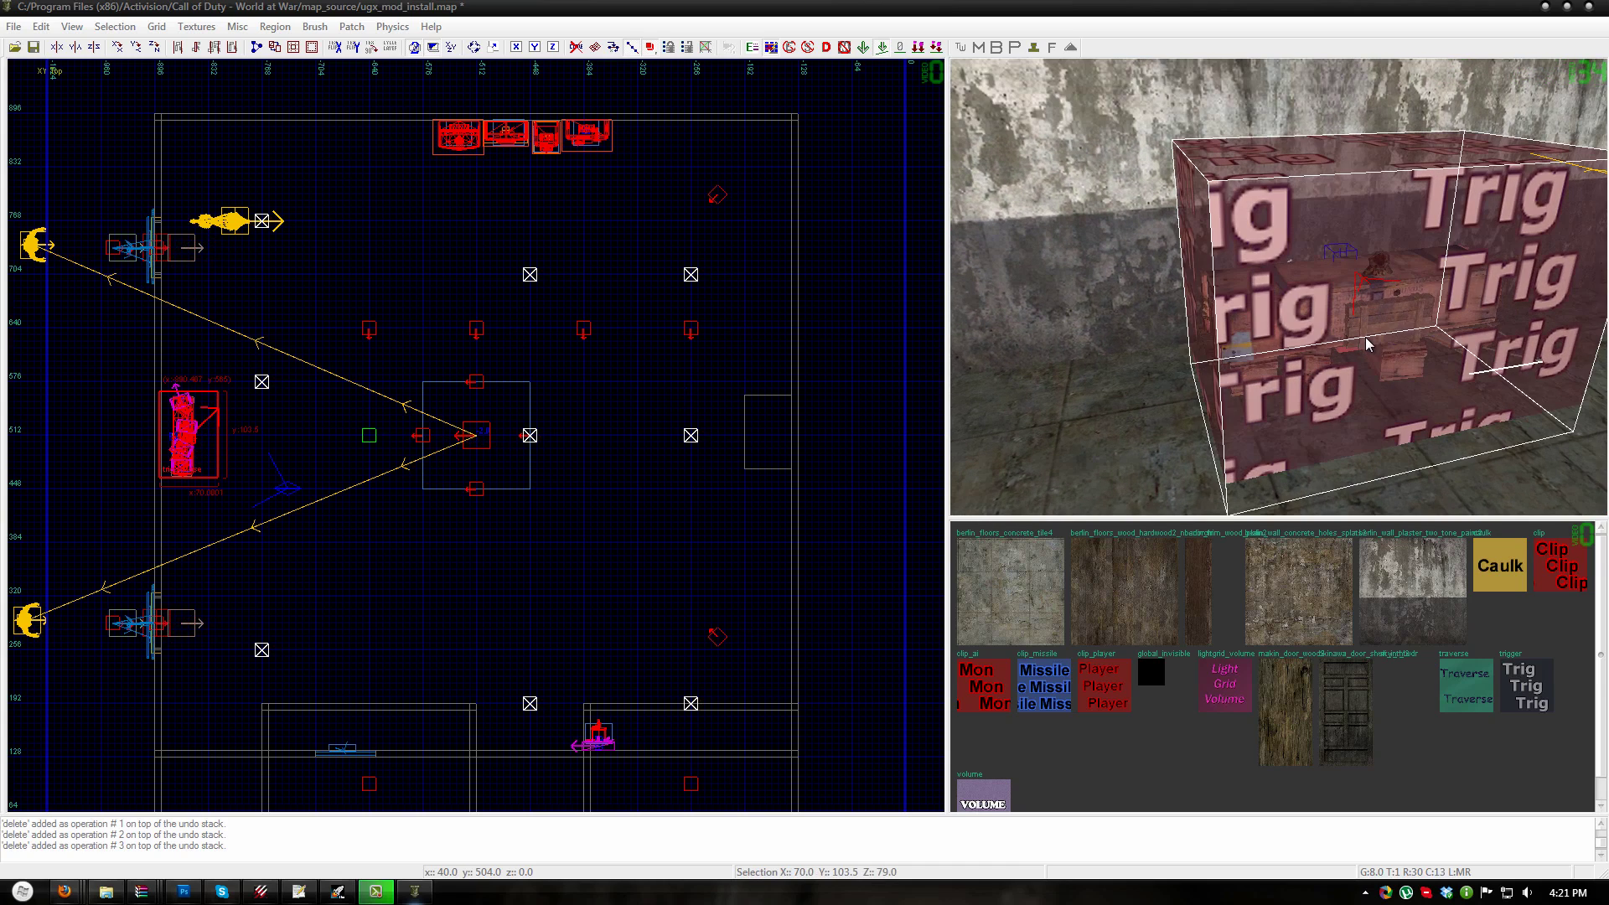
key(BackSpace)
shift+click(1382, 281)
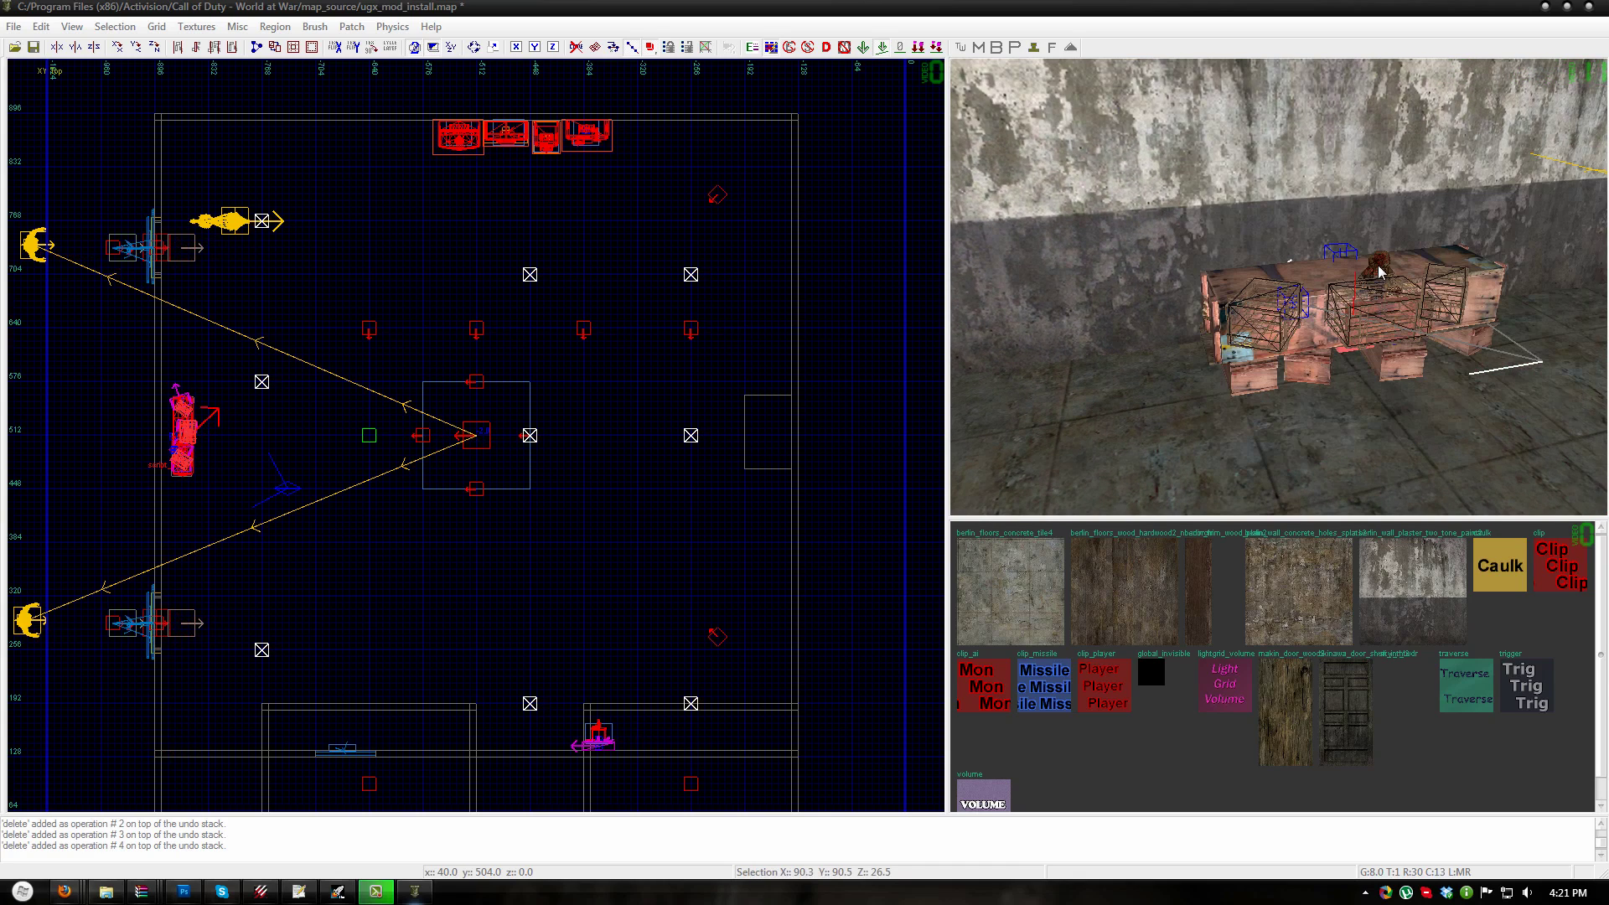
shift+click(1358, 281)
key(BackSpace)
shift+click(1339, 281)
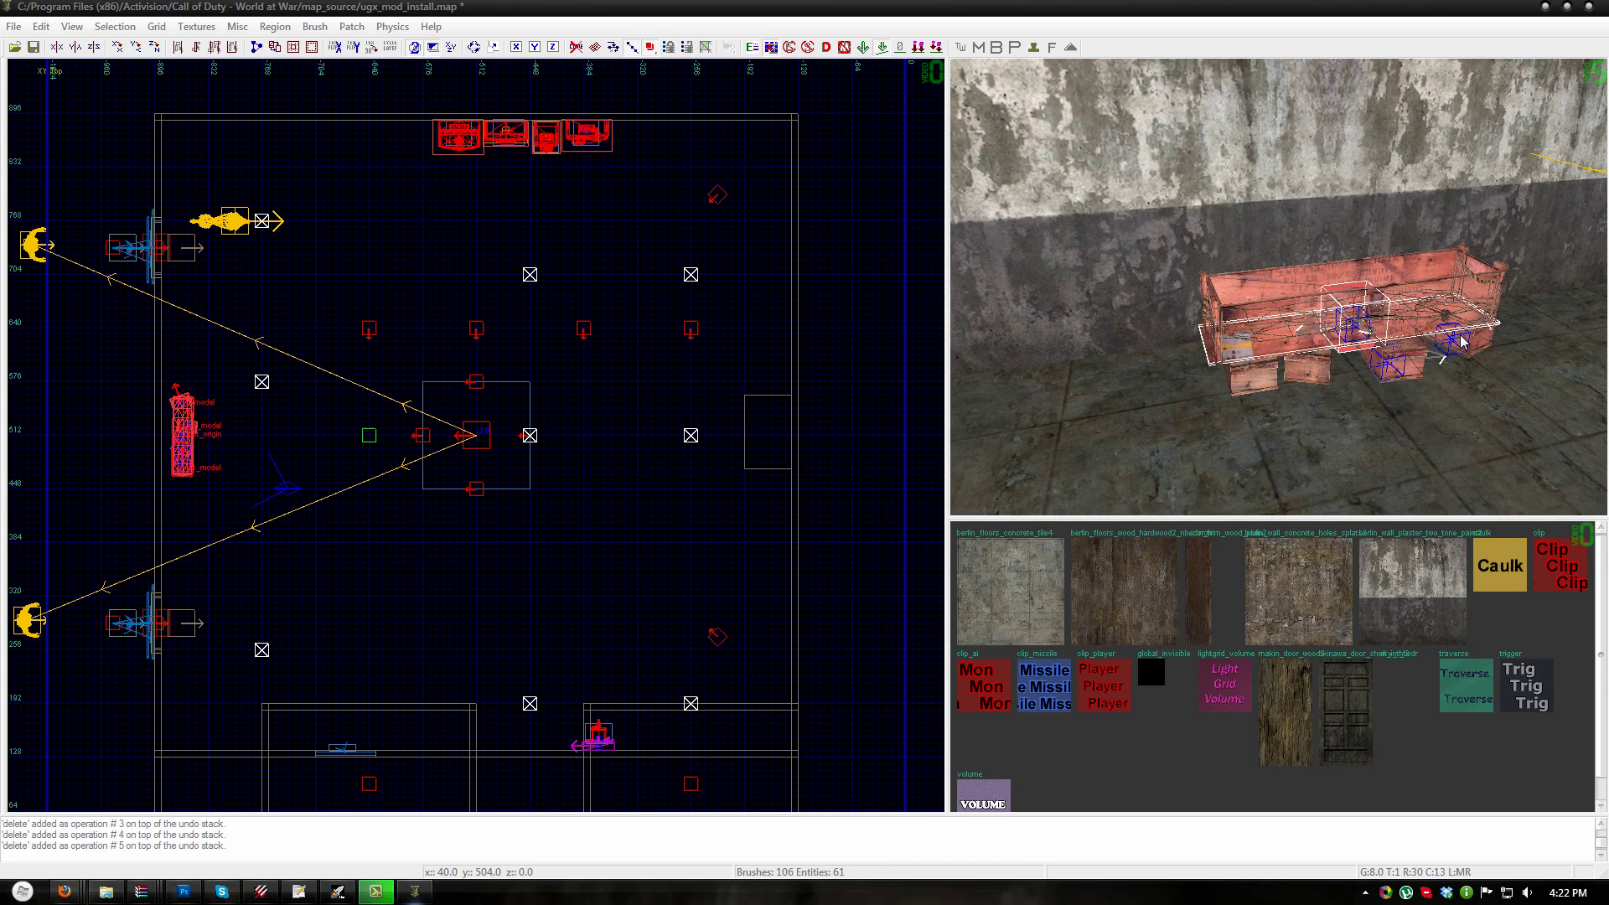
key(BackSpace)
shift+click(1257, 367)
shift+click(1305, 361)
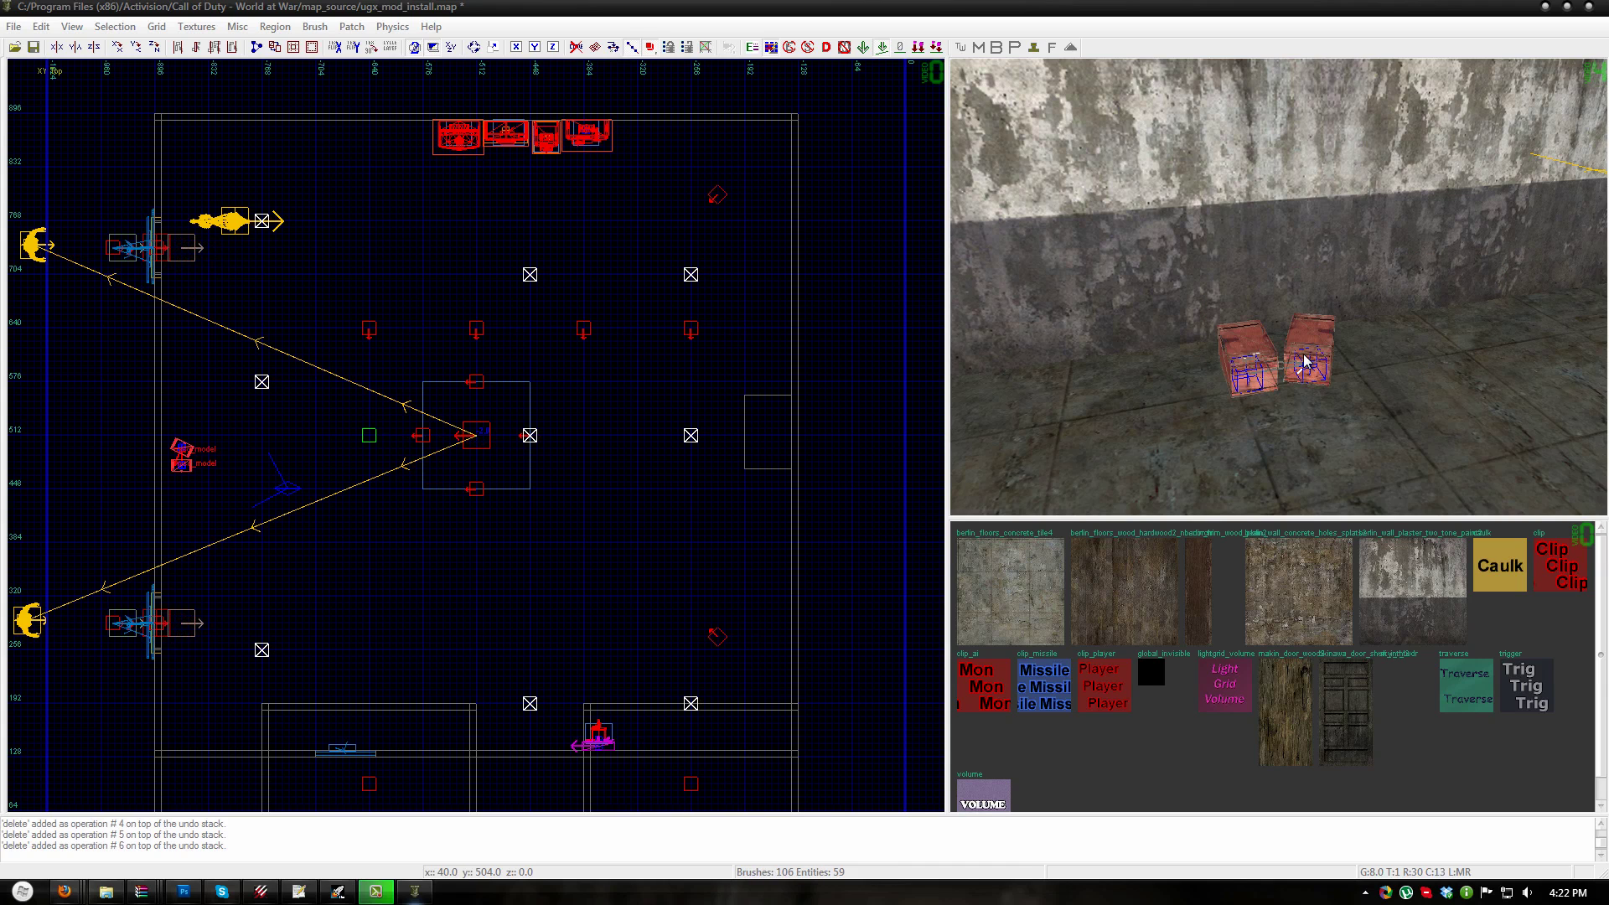
key(BackSpace)
- Add a misc_prefab entity at the empty concrete base, using ugx_moving_pap.map from the ugx_mod prefab folder as its model
right_drag(585, 531, 679, 481)
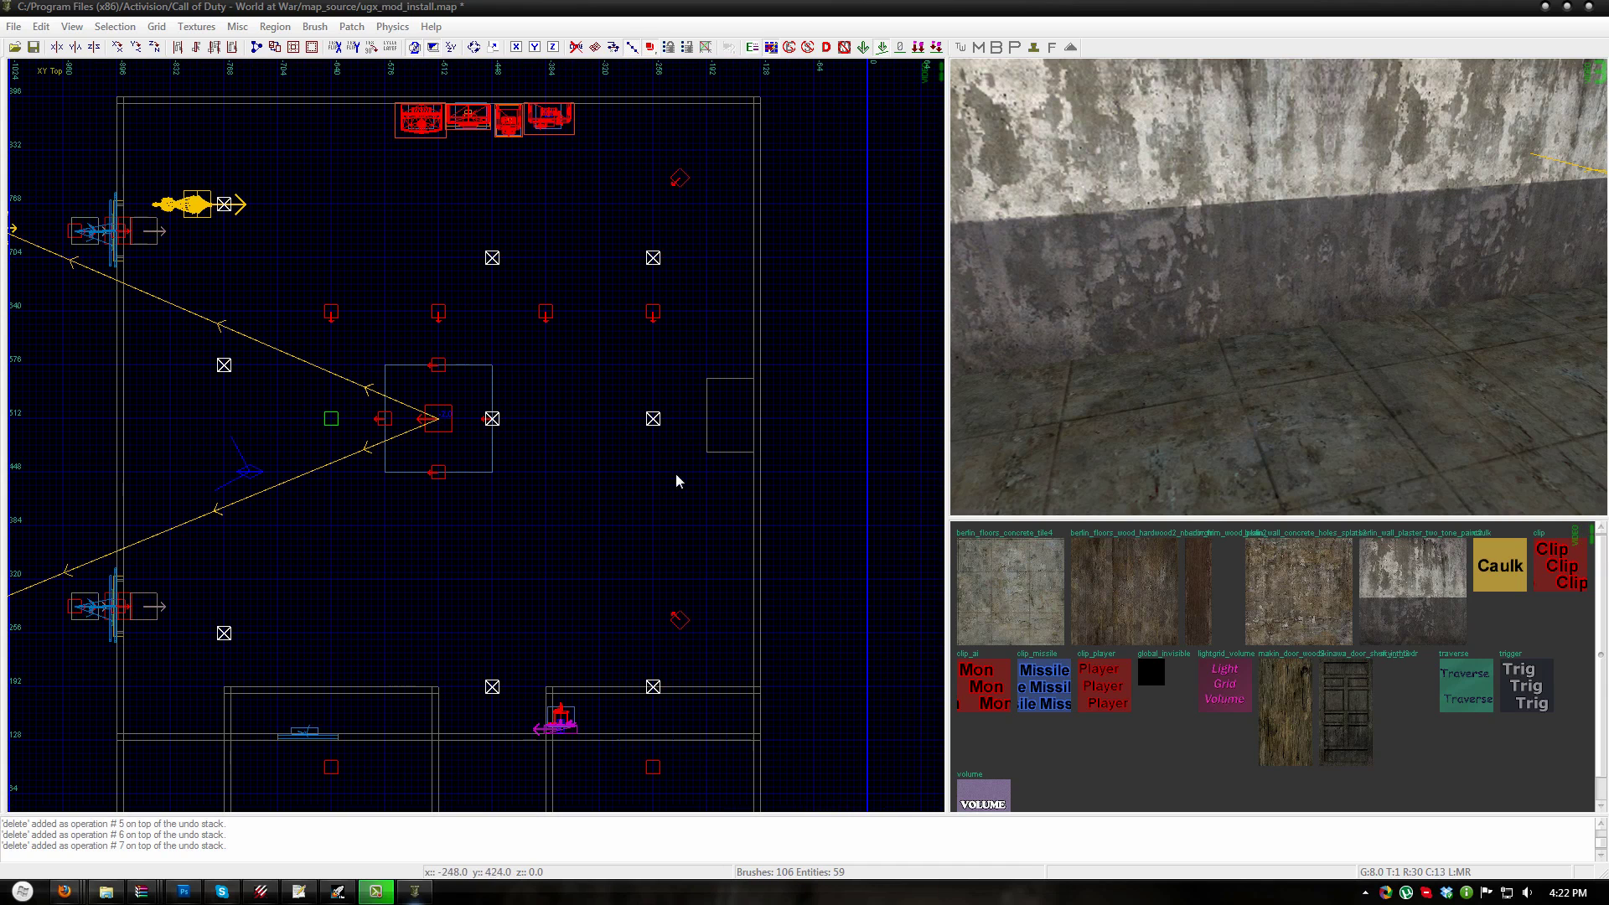
right_click(735, 428)
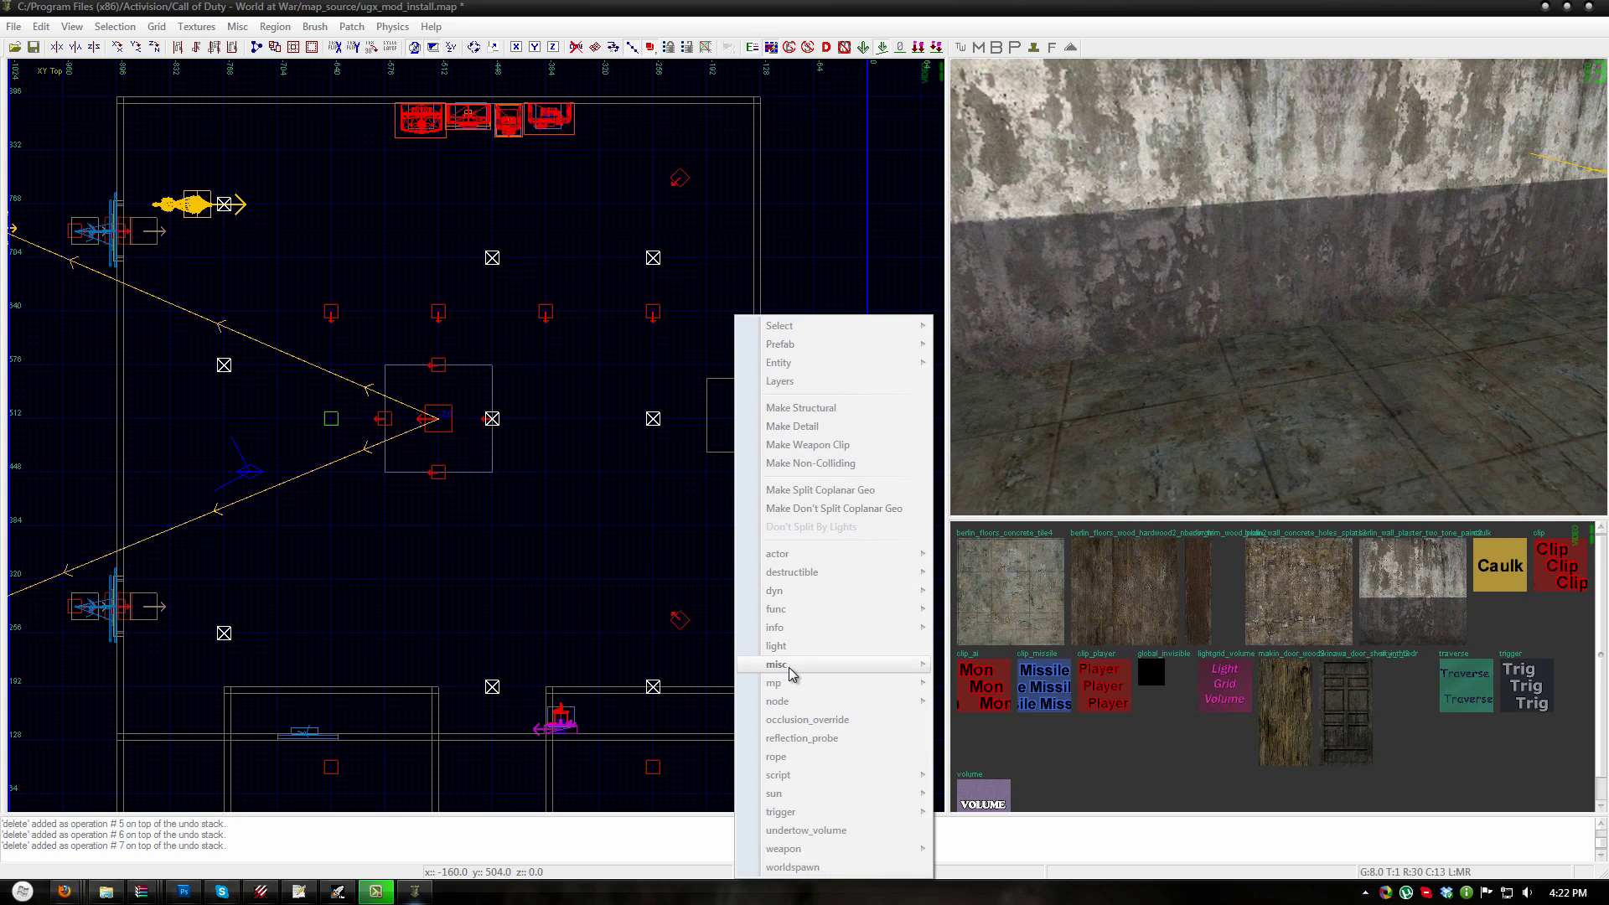
mouse_move(788, 666)
click(969, 679)
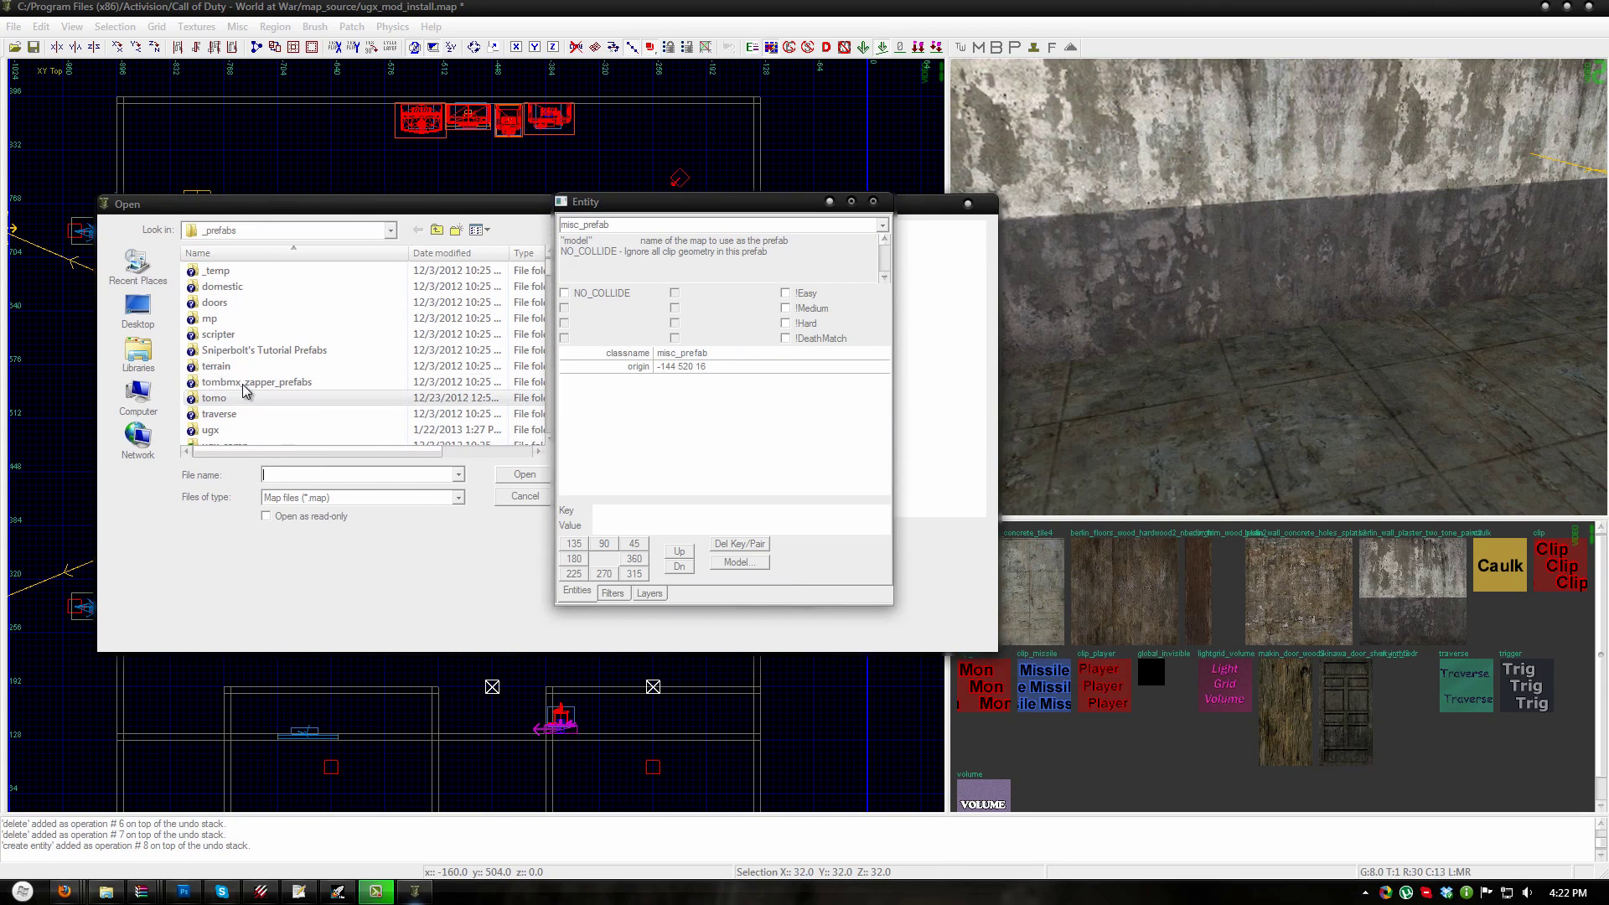
scroll(256, 384, down, 2)
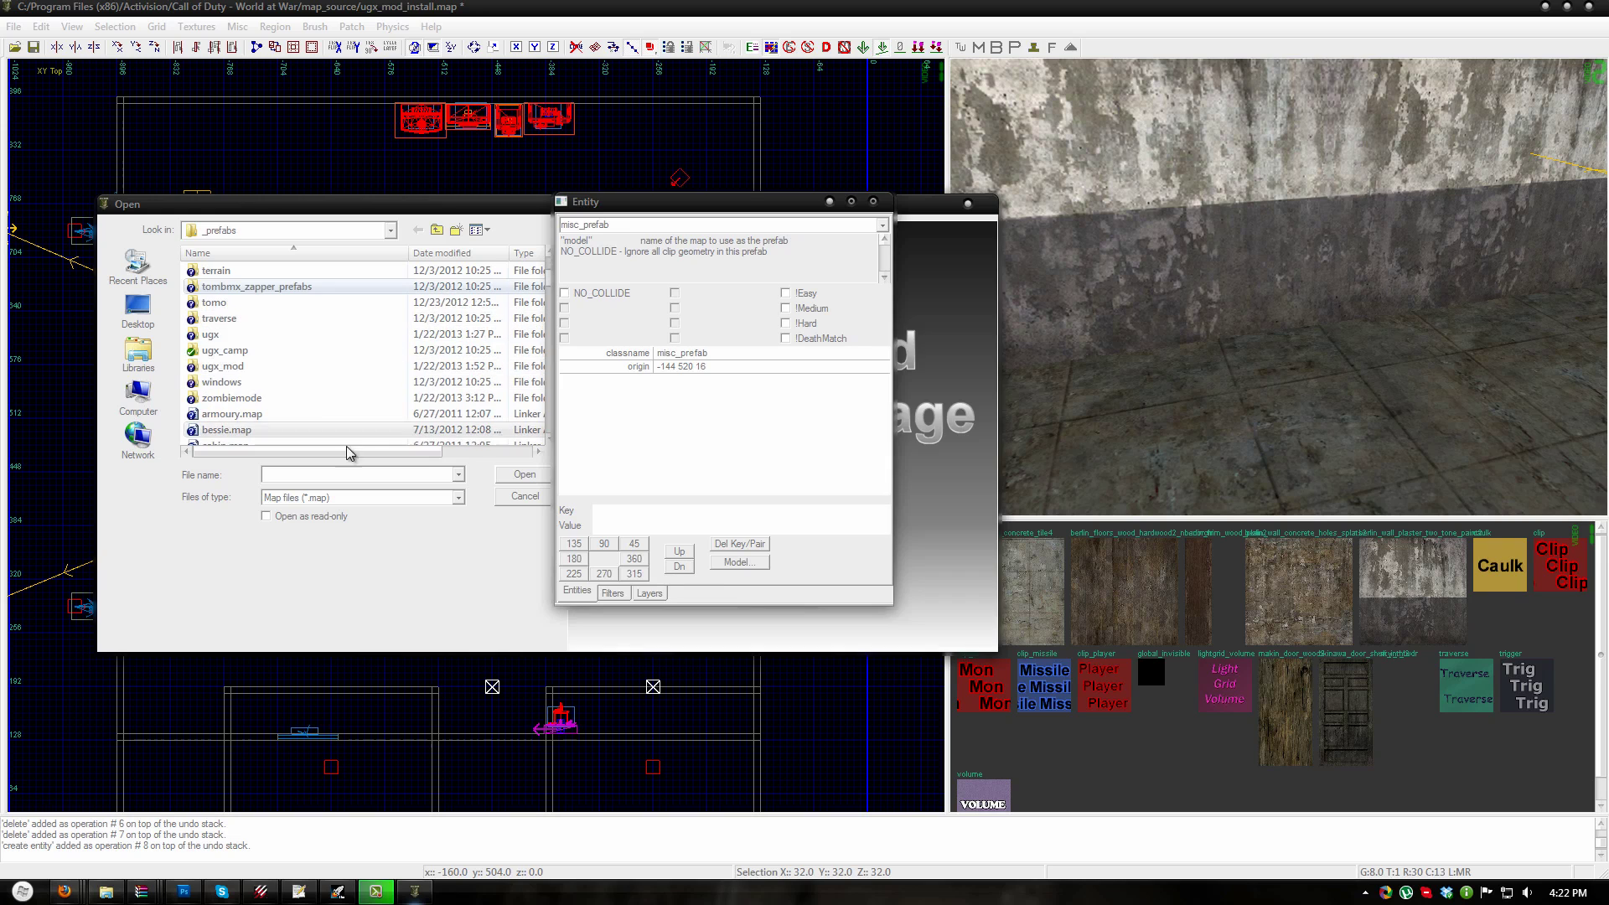
double_click(220, 363)
click(257, 288)
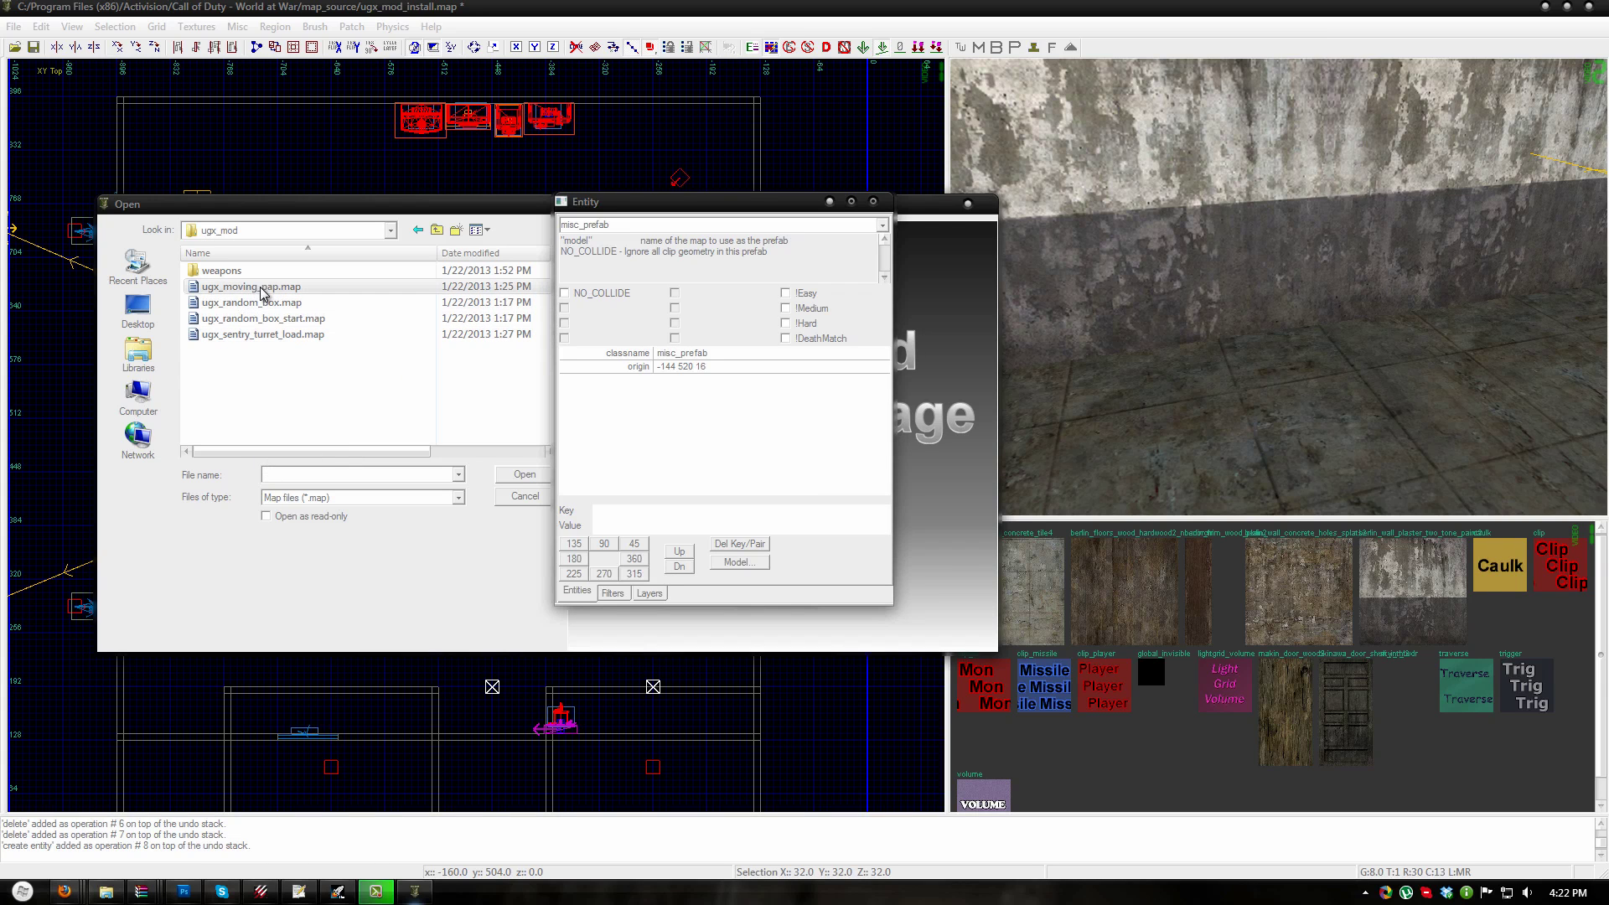
double_click(256, 288)
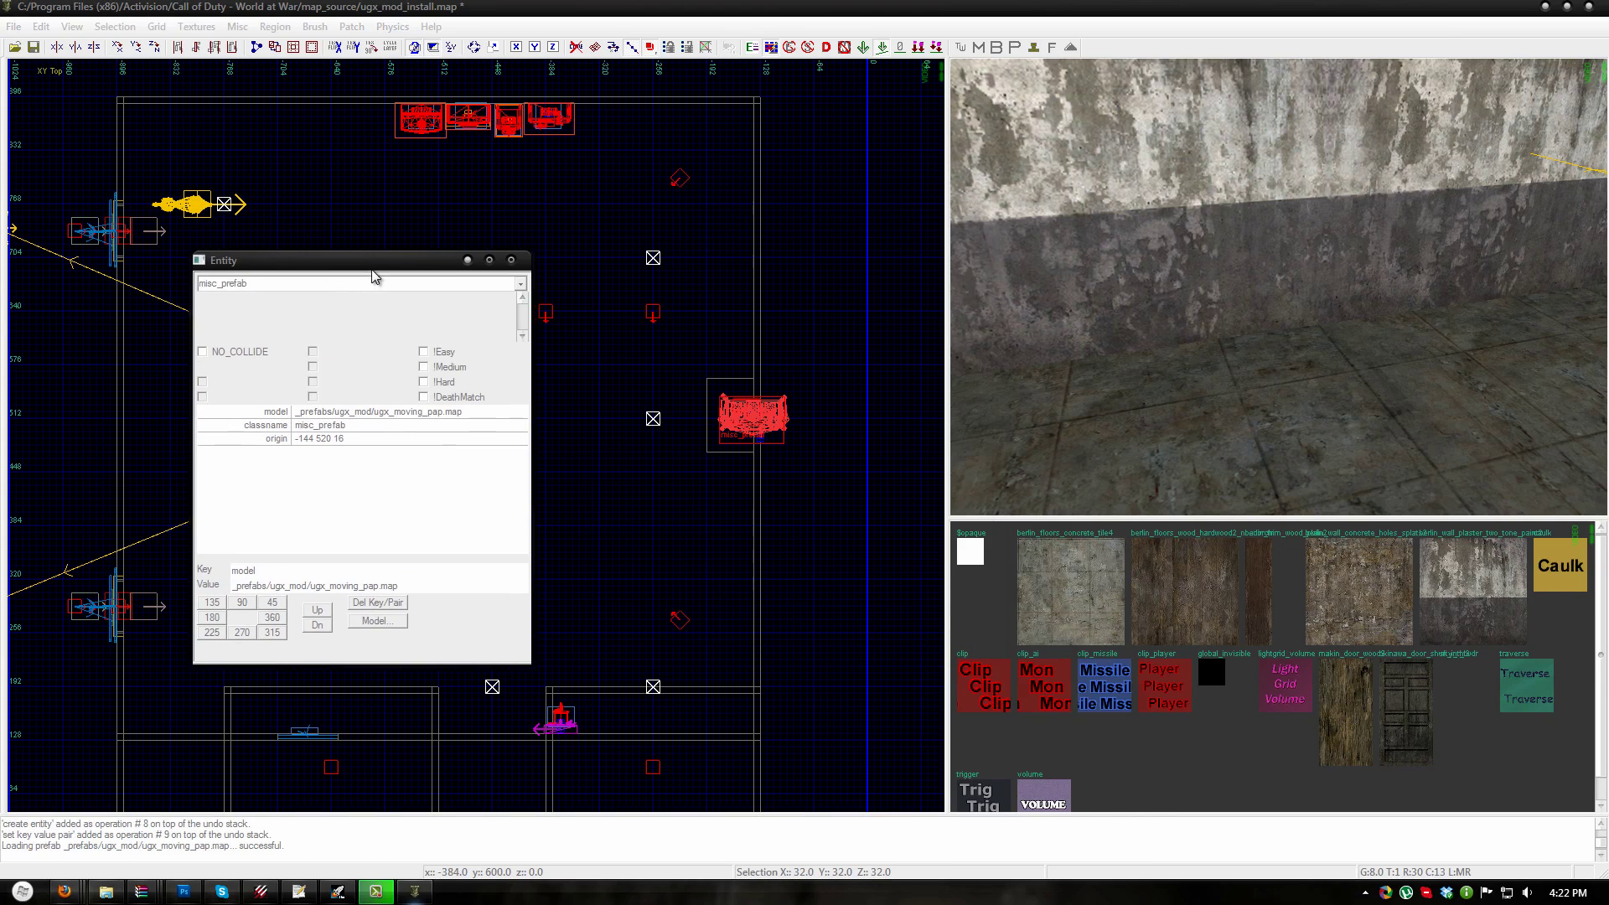
- Rotate the Pack-a-Punch prefab 90 degrees to face the room and stamp it into separate entities on the base
right_drag(1252, 299, 1231, 306)
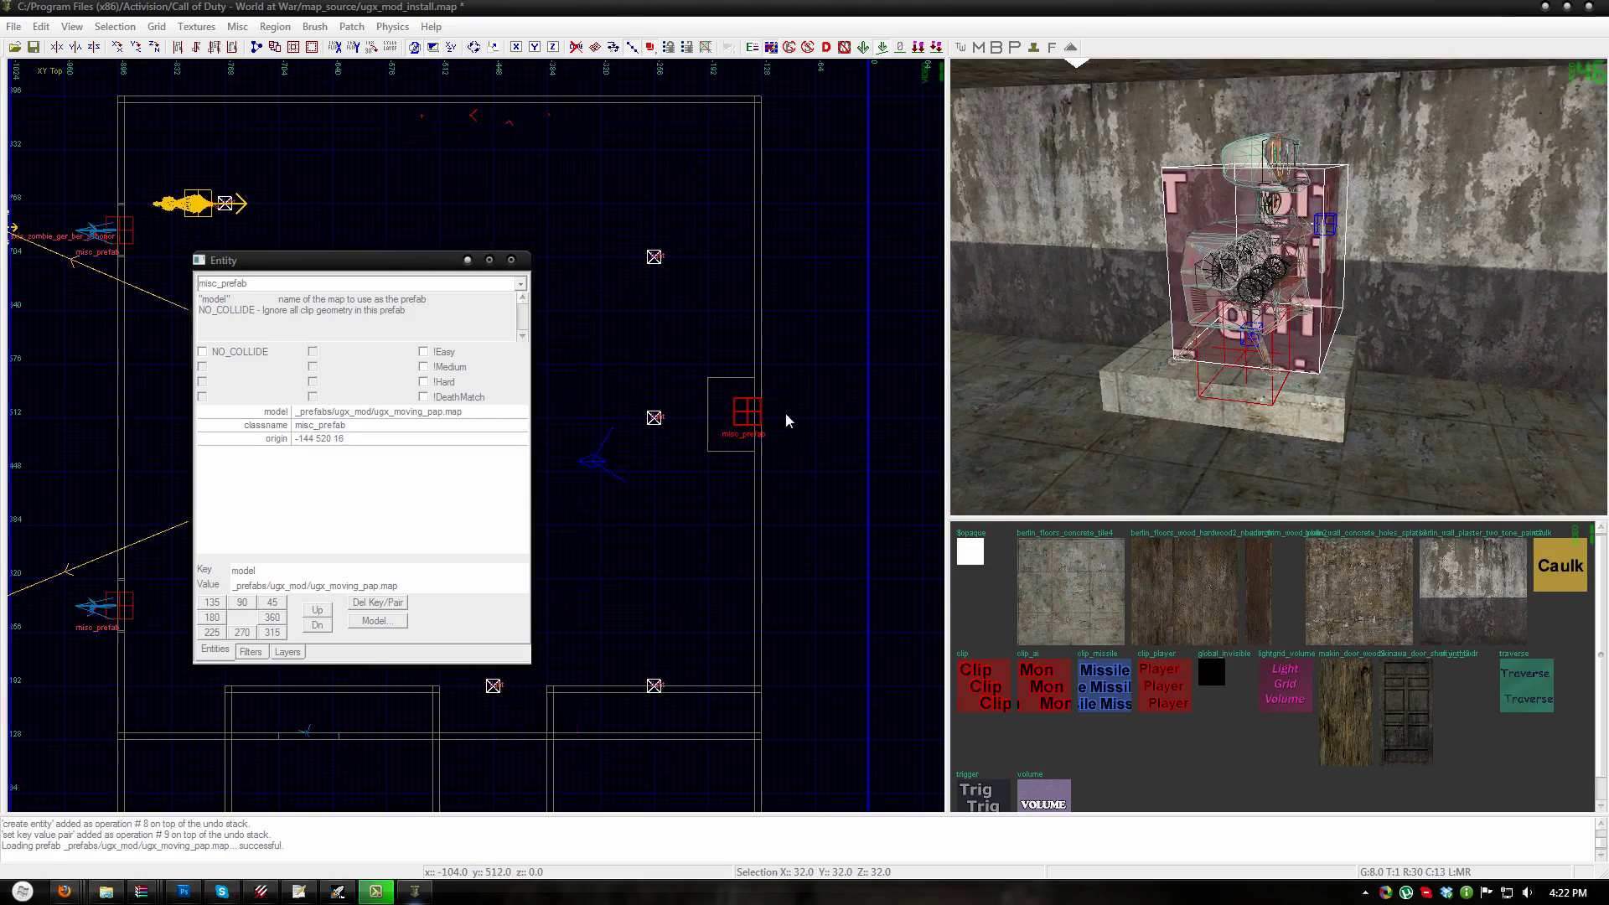
scroll(786, 413, up, 4)
right_drag(816, 410, 813, 408)
key(r)
drag(853, 370, 691, 385)
right_drag(1210, 419, 1046, 189)
click(1037, 49)
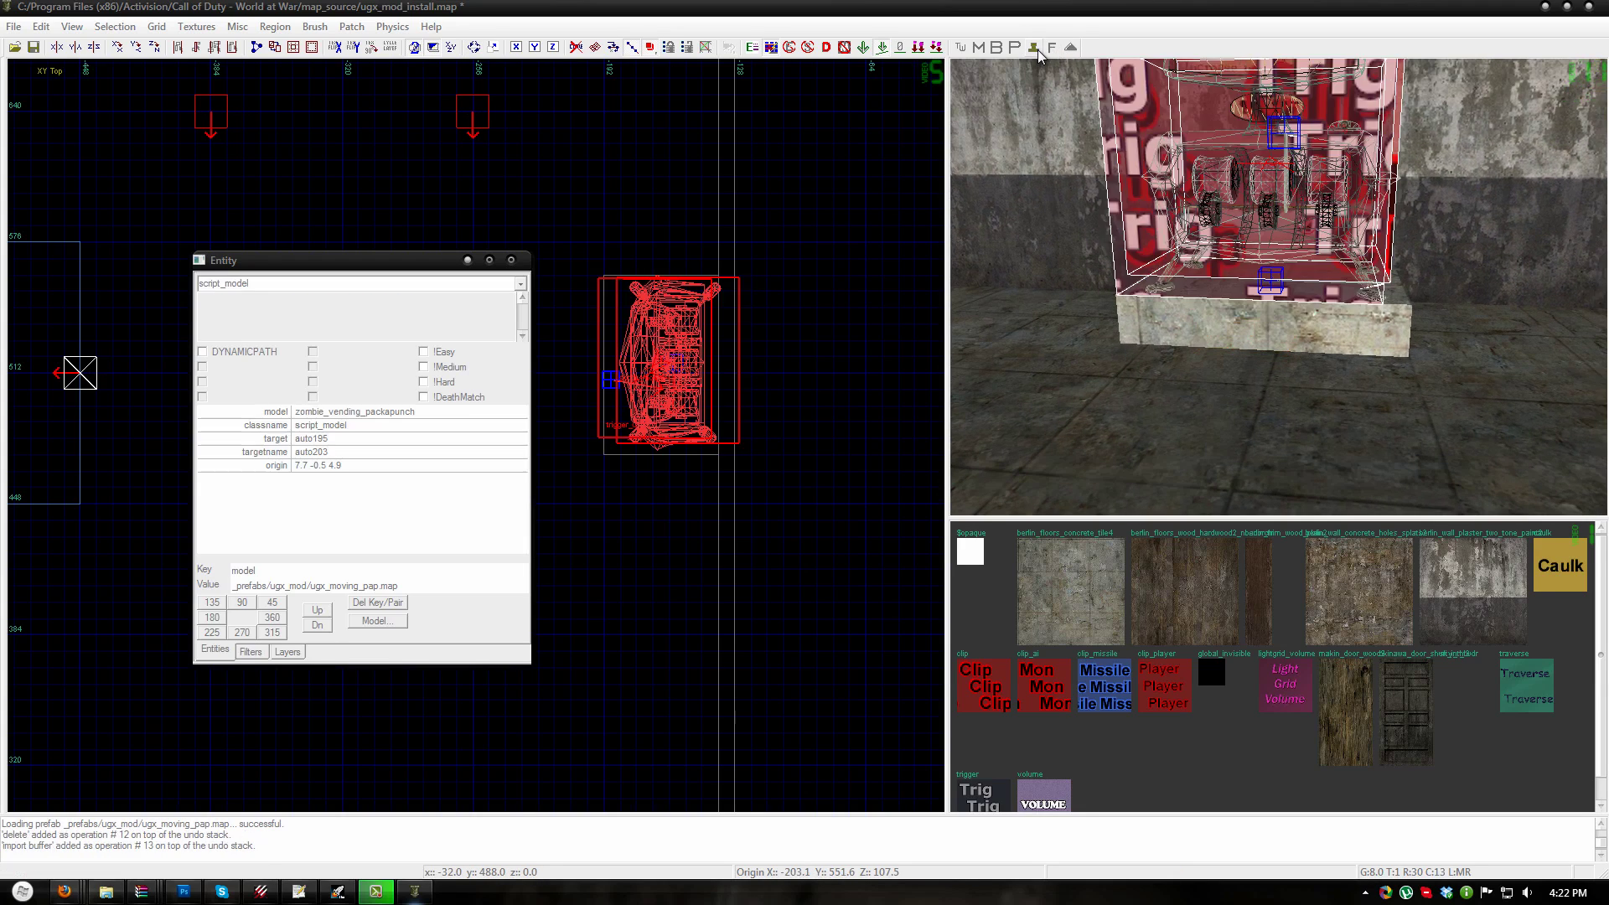
- Examine the key values of the Pack-a-Punch machine's use trigger, particularly script_string
right_drag(1215, 362, 1239, 316)
key(Escape)
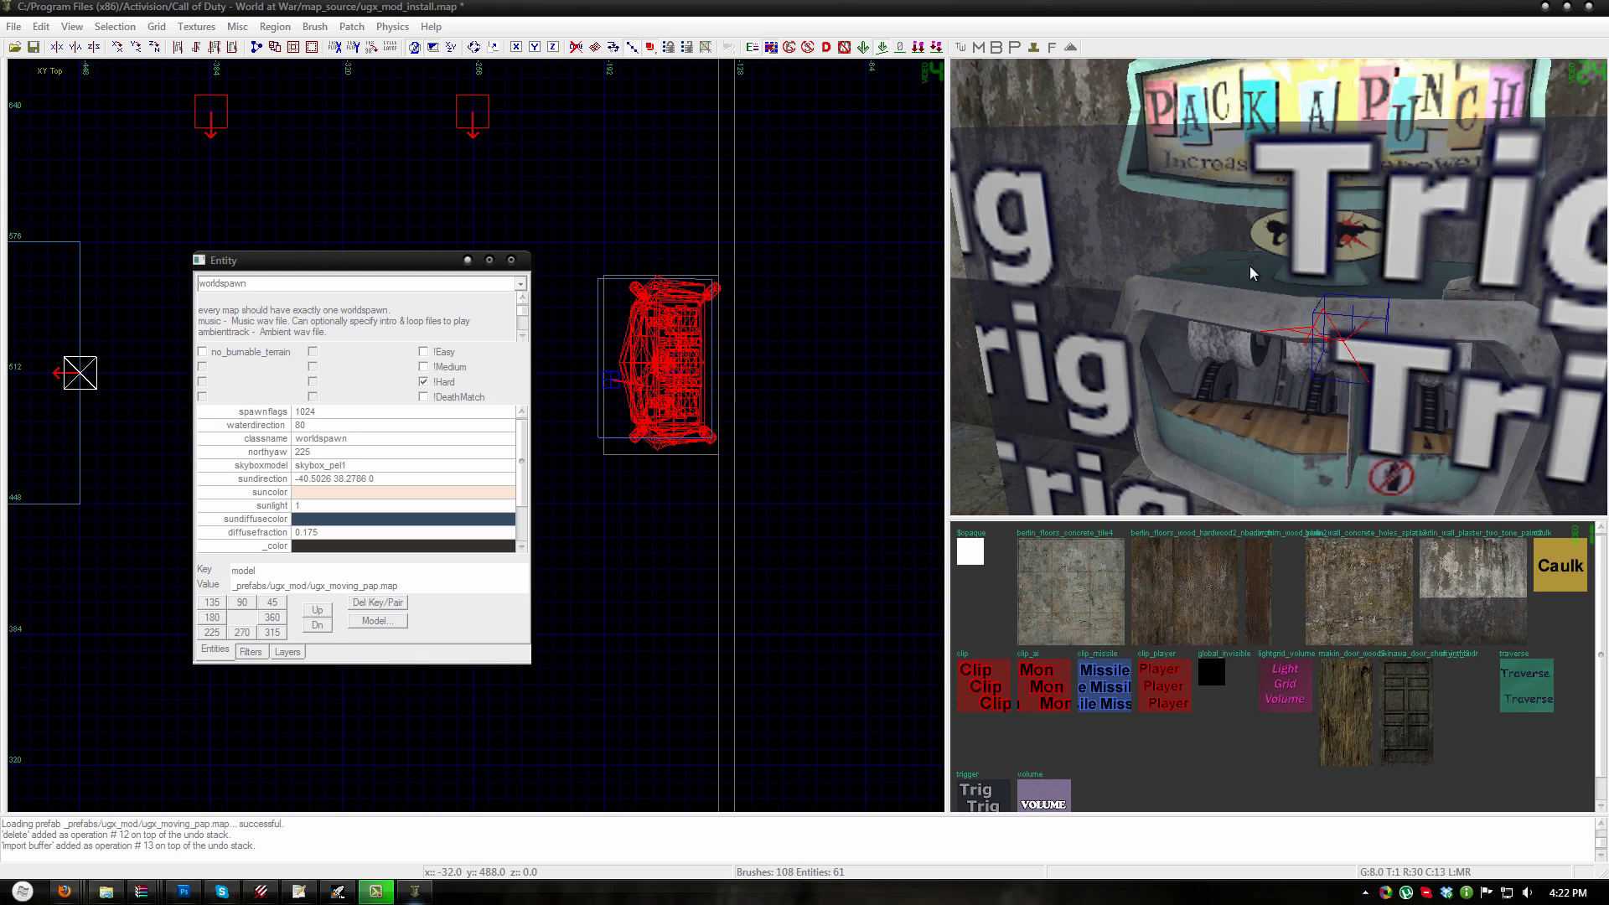
shift+click(1312, 262)
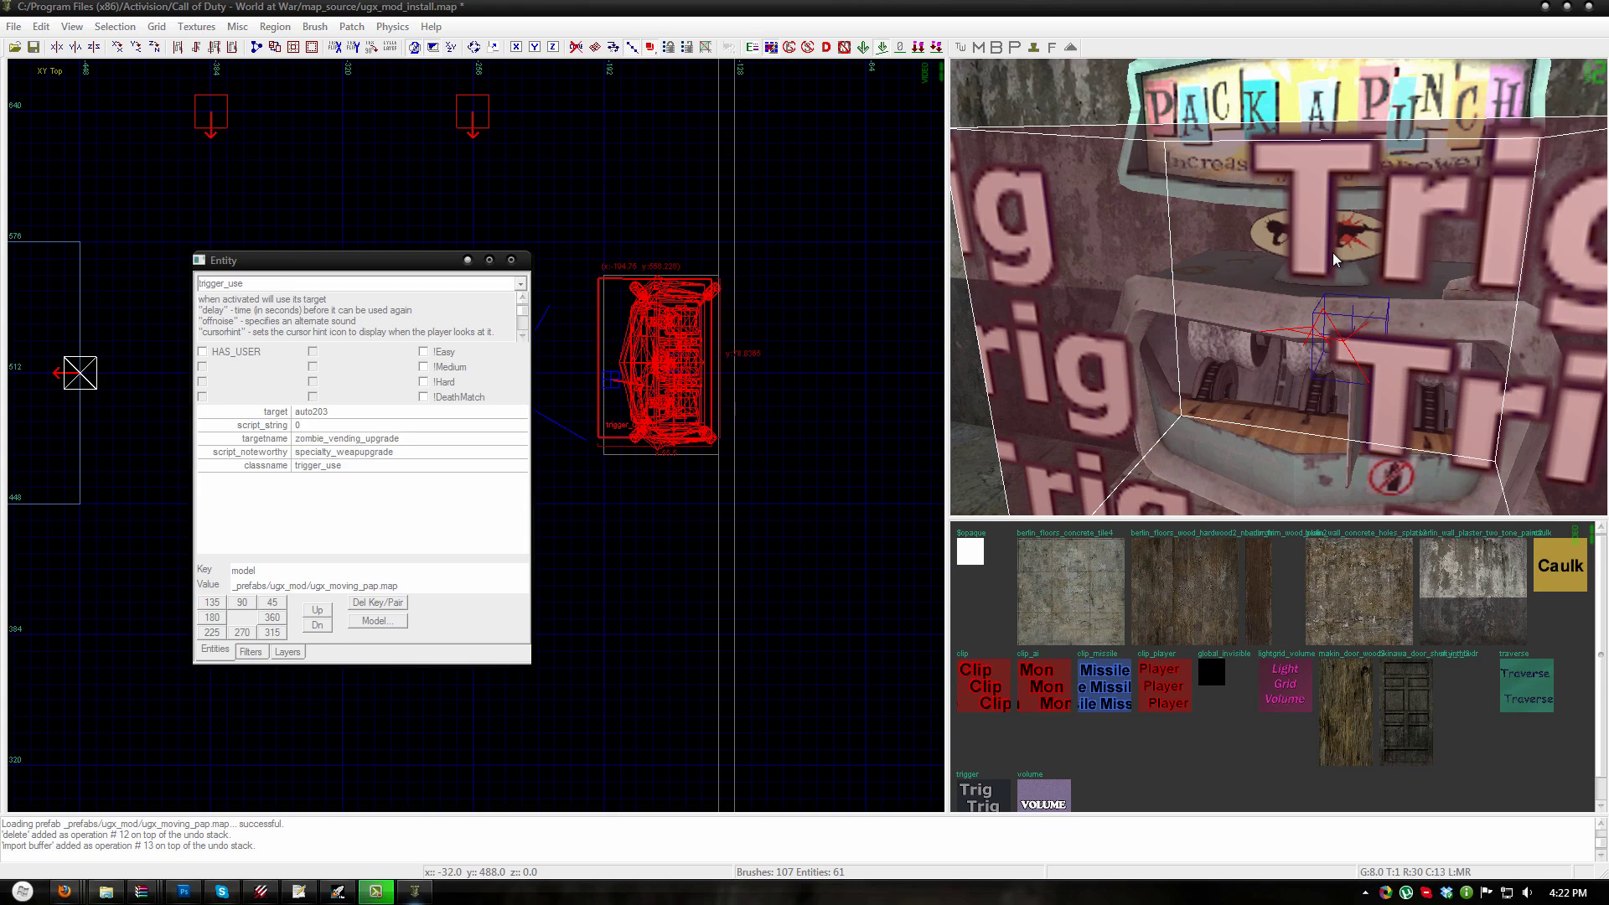
scroll(1332, 253, down, 5)
scroll(1305, 270, down, 3)
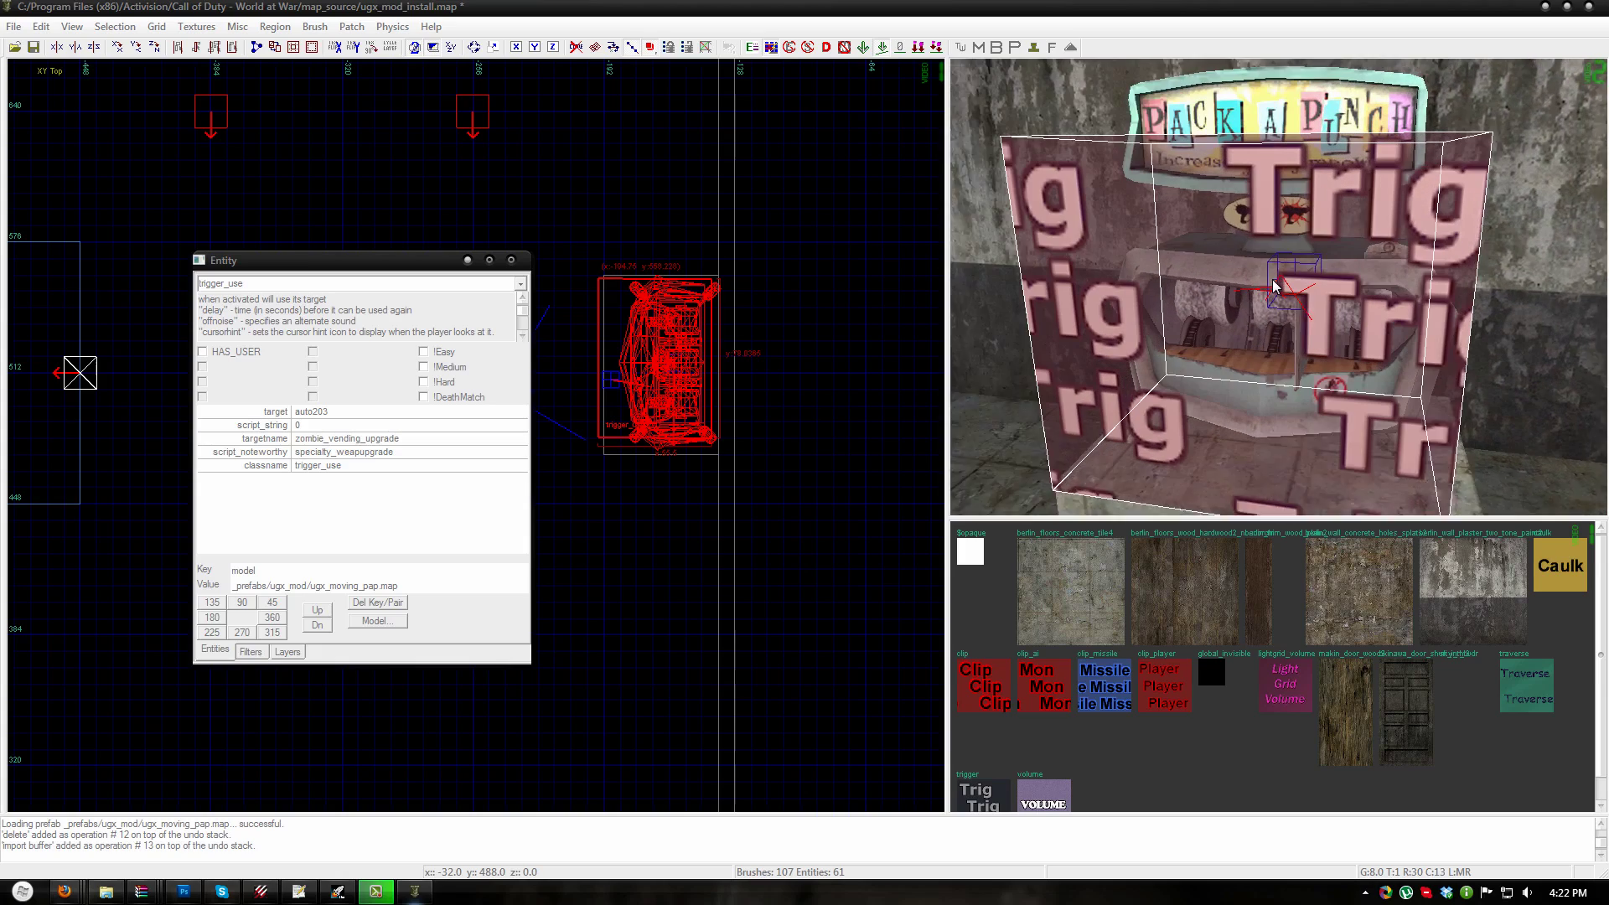
scroll(1335, 310, down, 3)
scroll(1335, 308, up, 6)
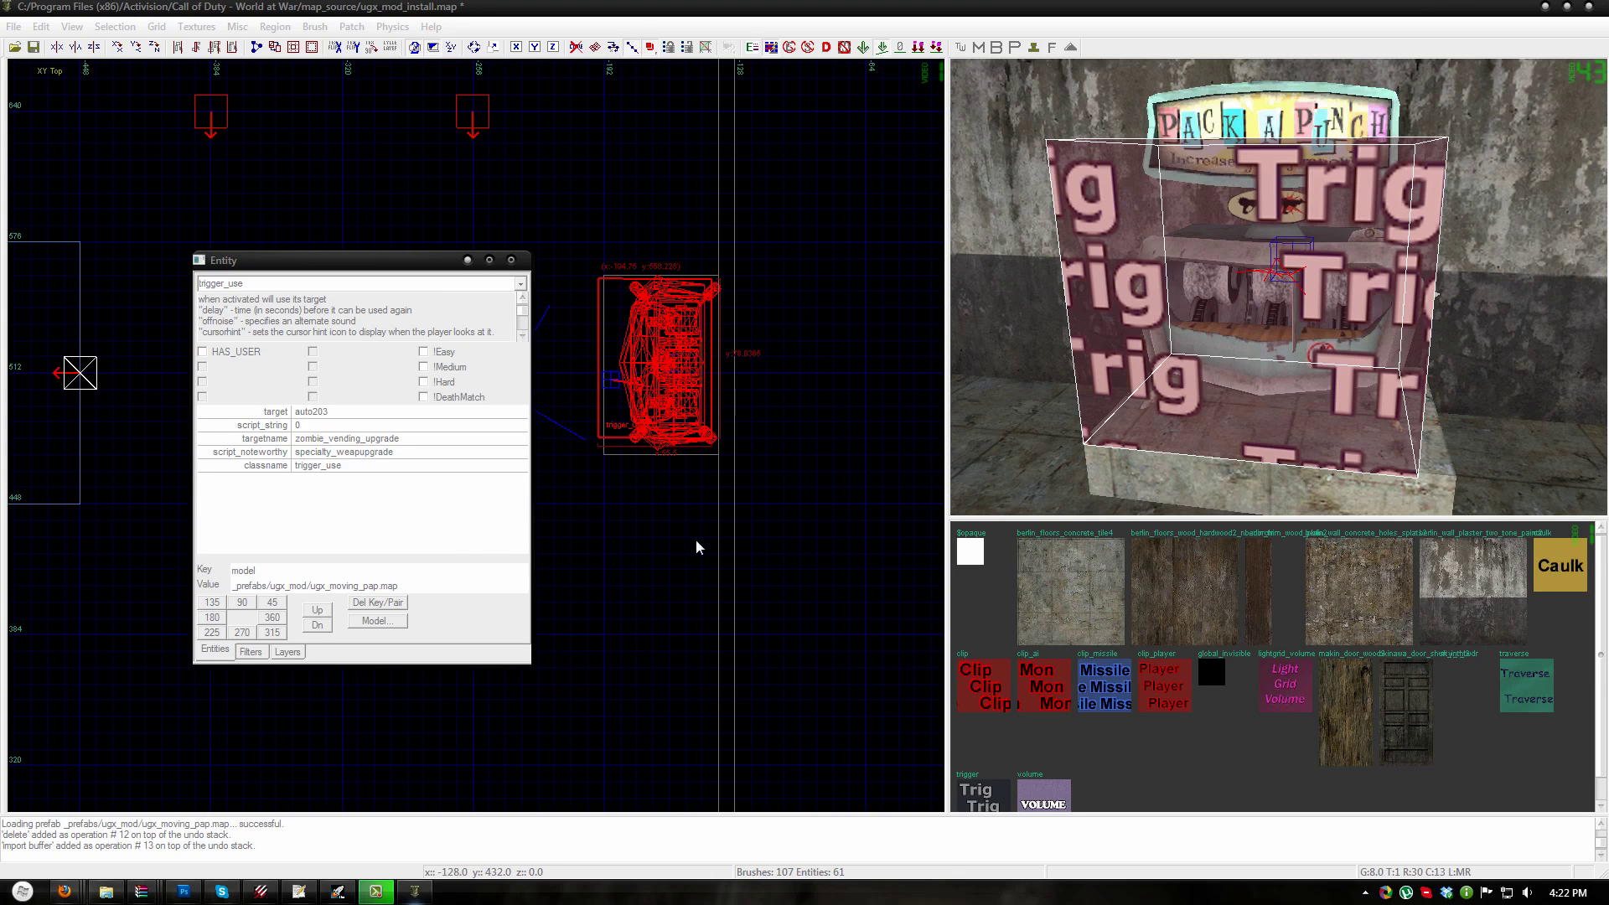
click(251, 426)
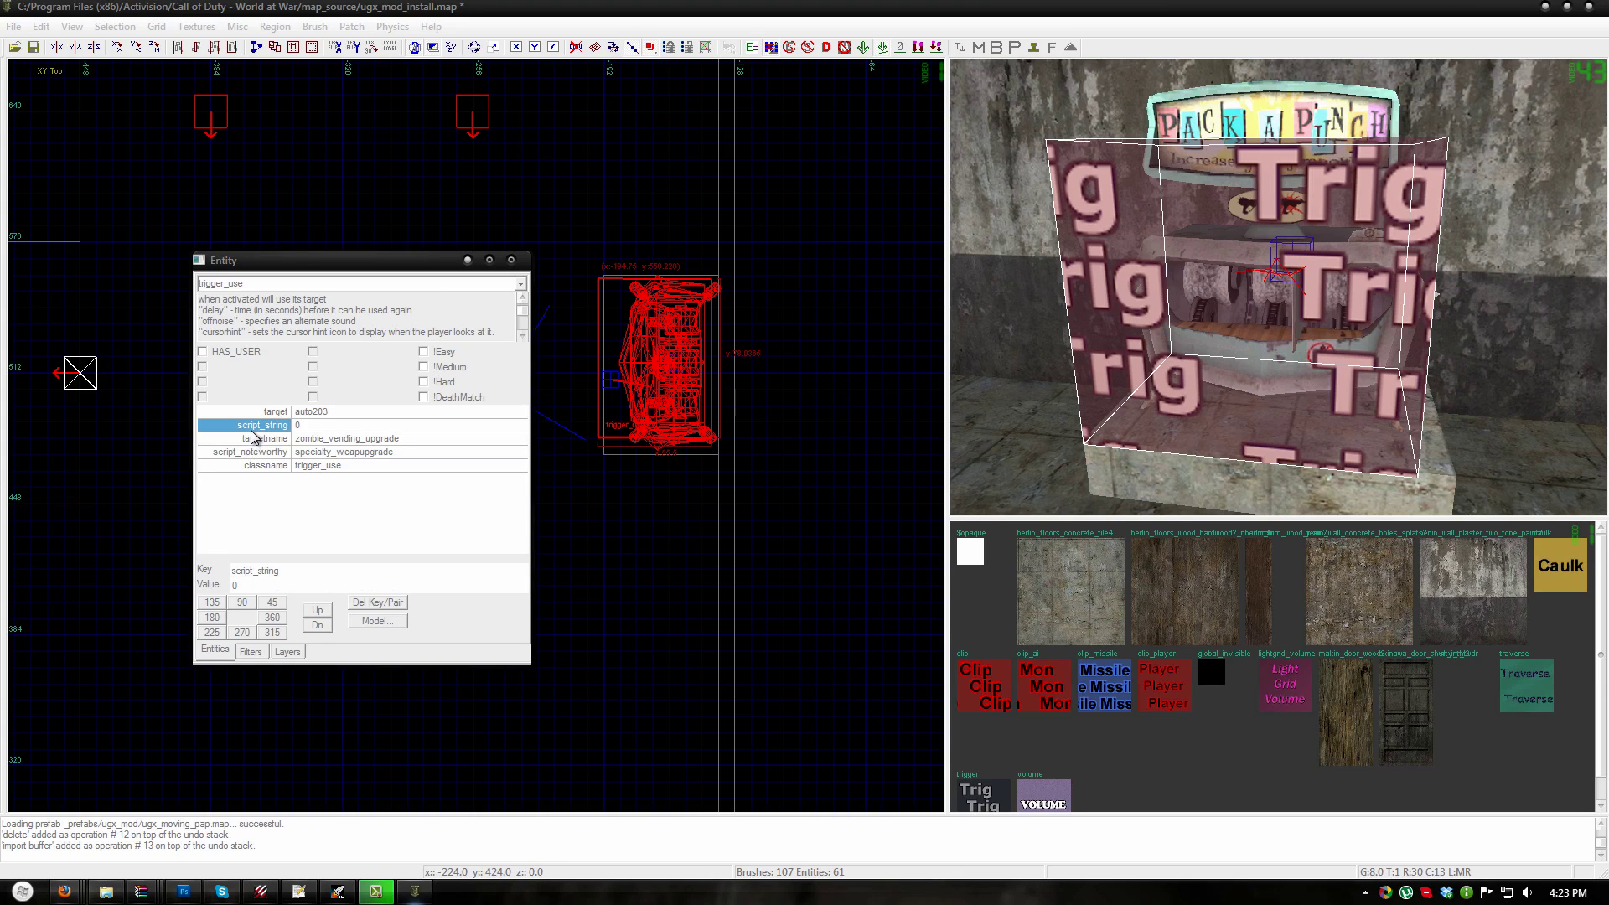
scroll(1217, 300, down, 3)
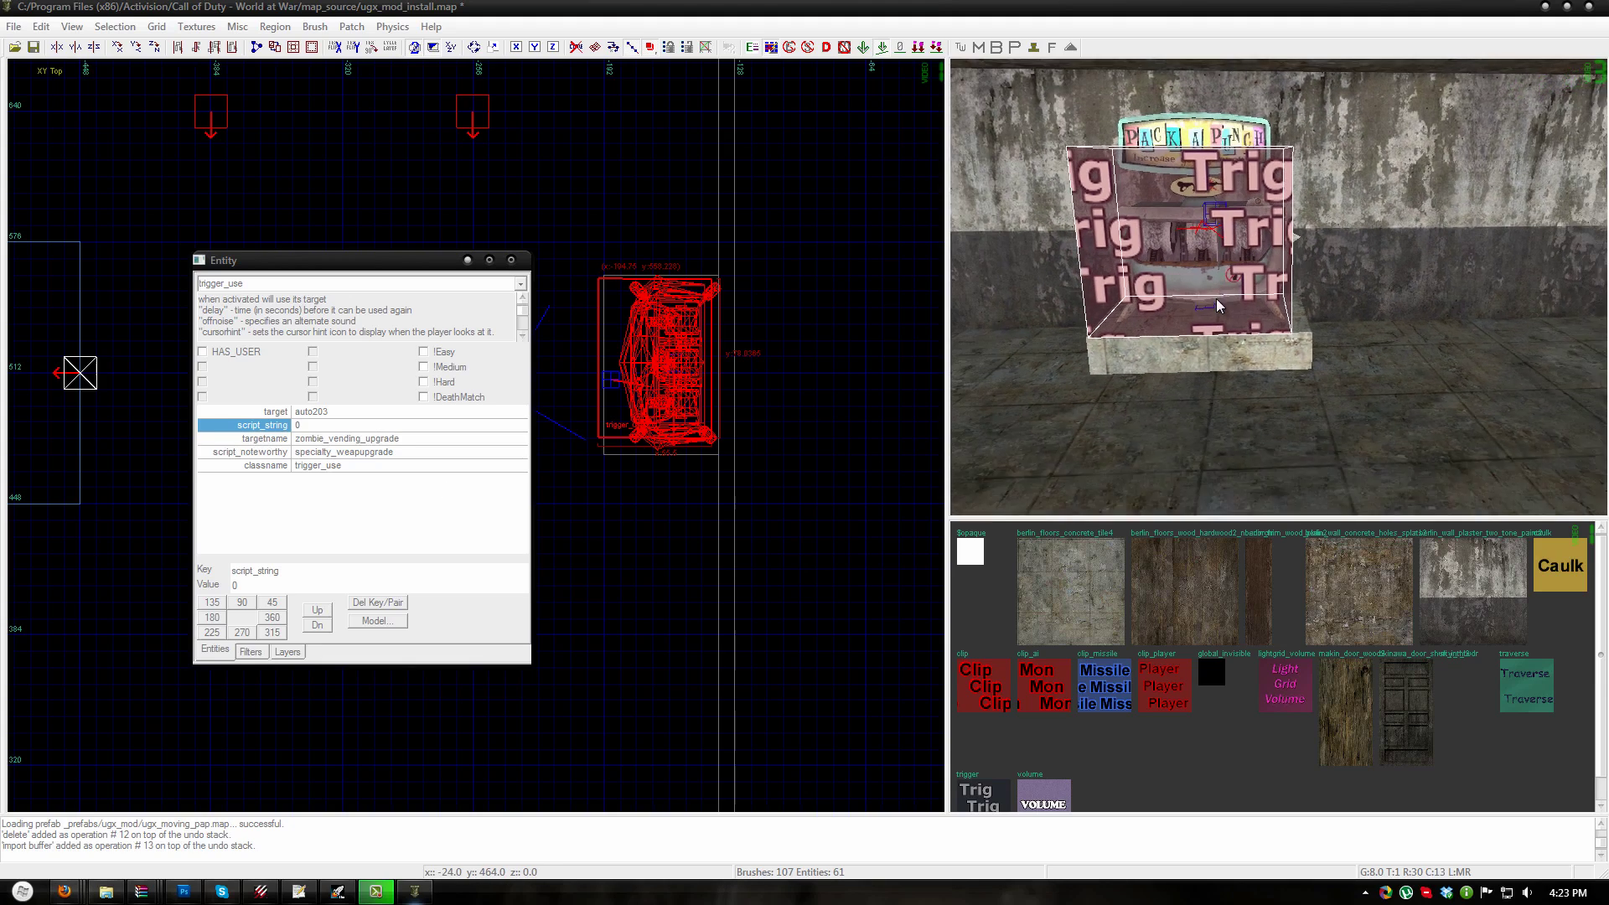
- Reselect the Pack-a-Punch use trigger, apply 0 as its script_string value, and deselect it
key(Escape)
scroll(1217, 306, up, 5)
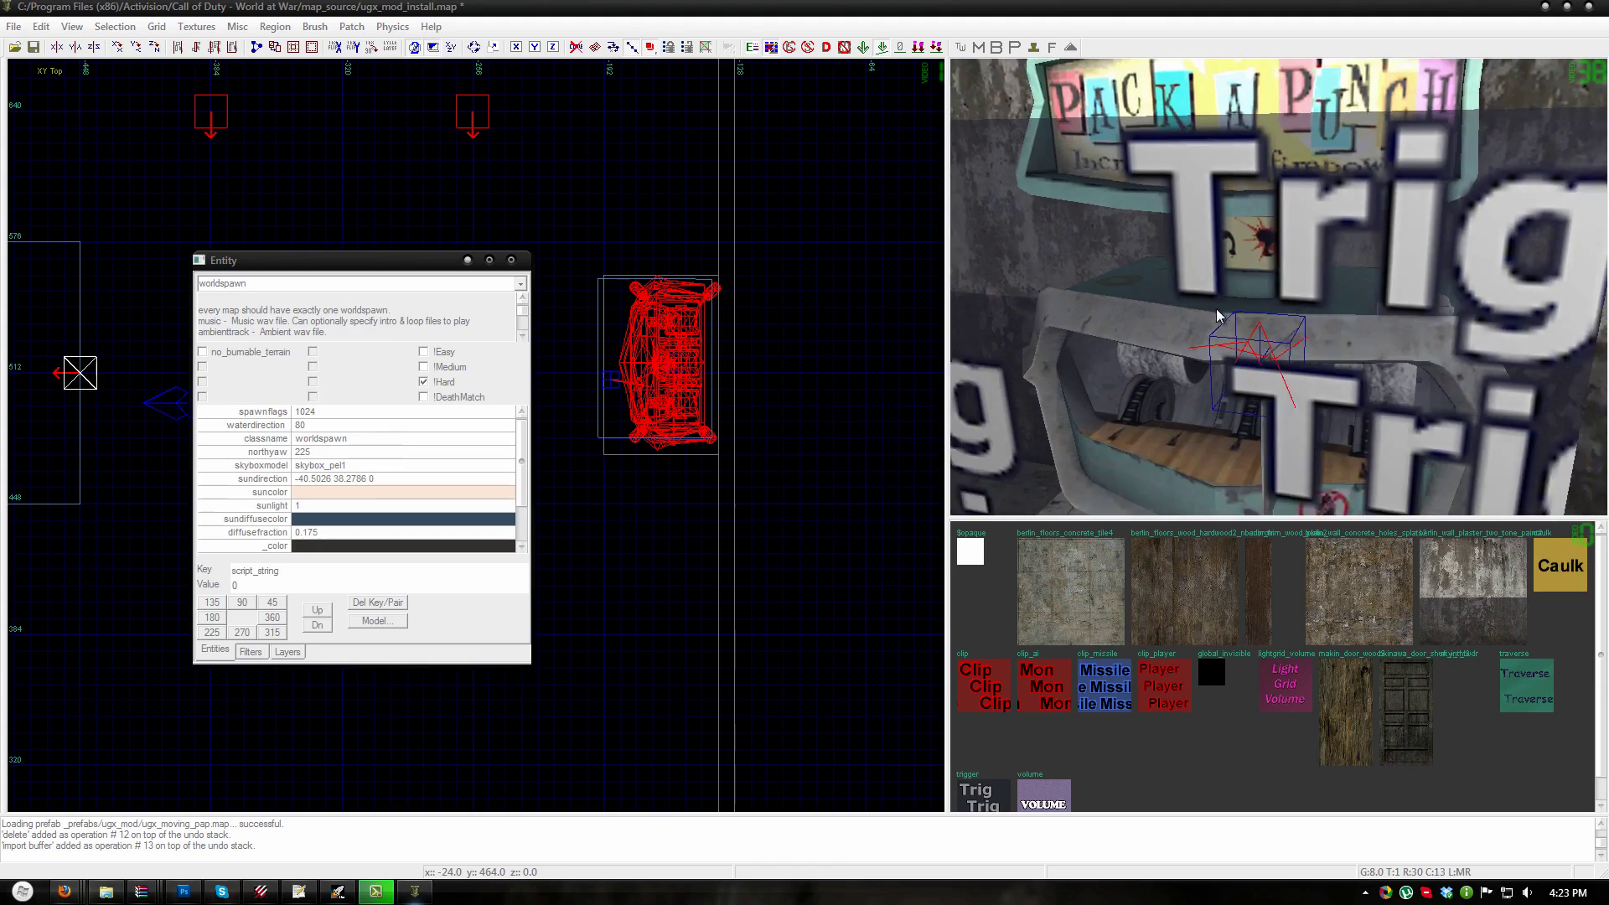
scroll(1217, 315, down, 5)
shift+click(1260, 227)
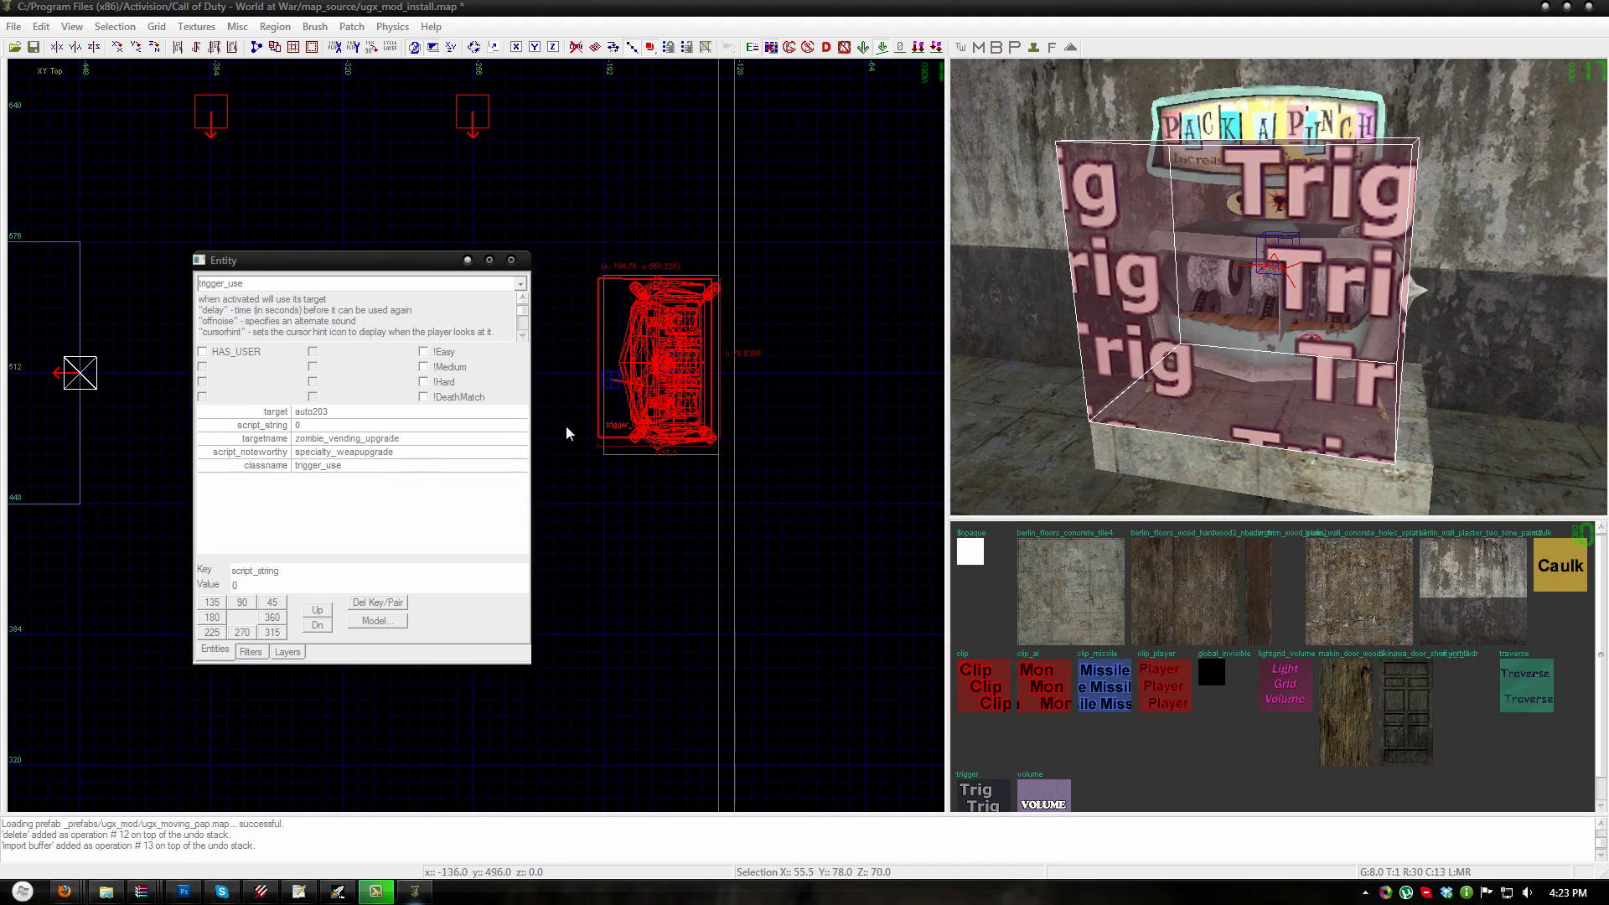
click(281, 426)
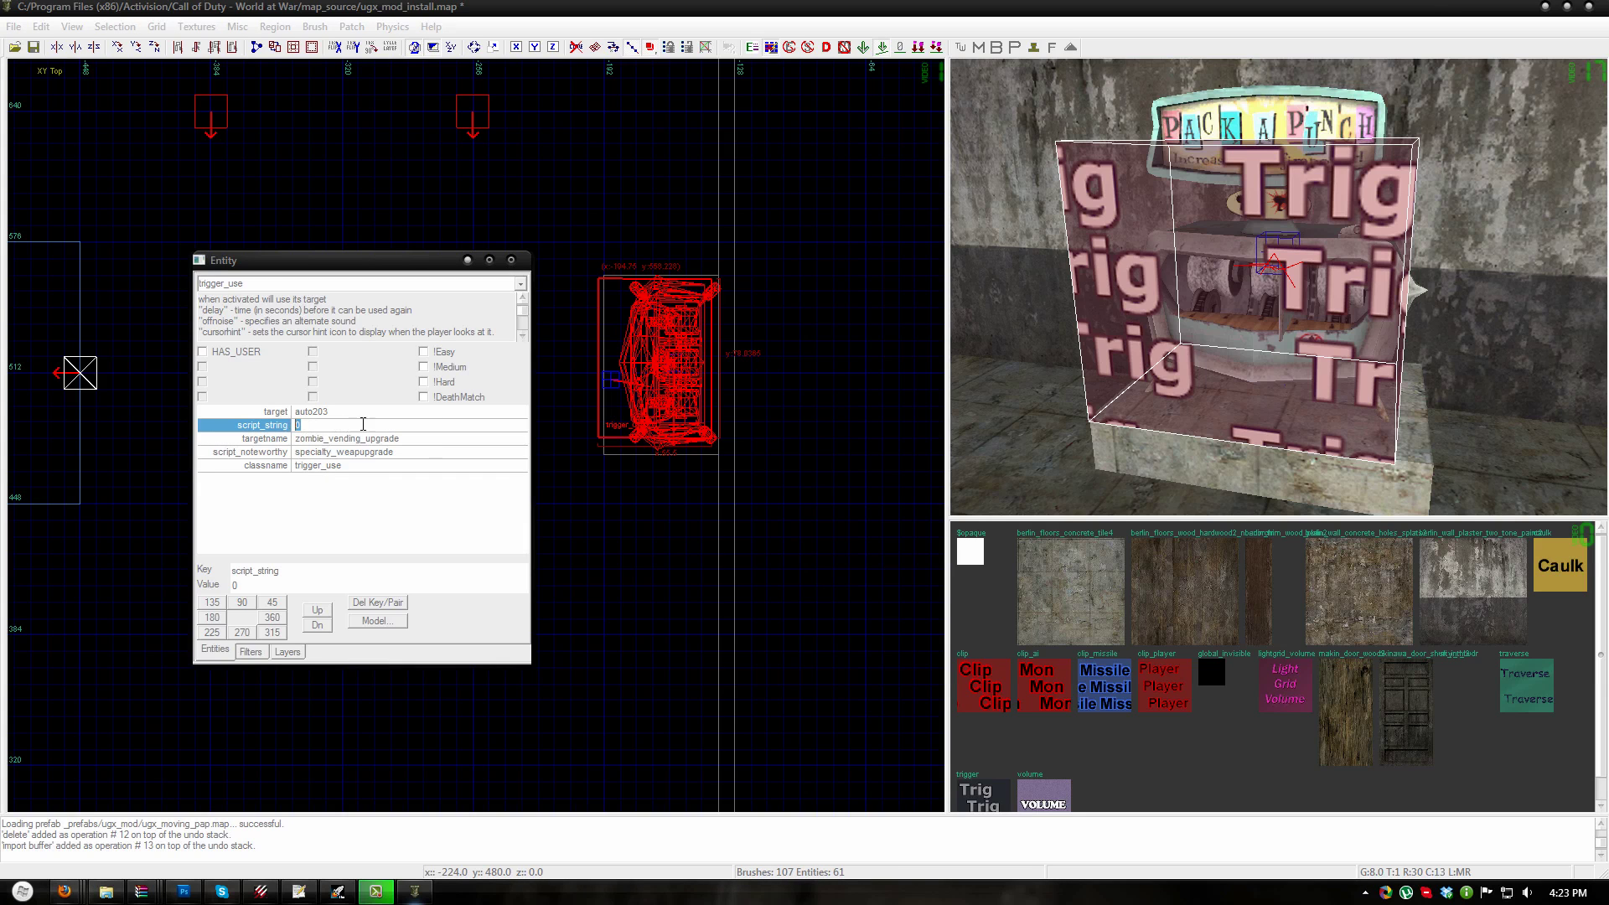
key(Return)
scroll(1291, 348, down, 5)
key(Escape)
scroll(1335, 367, up, 4)
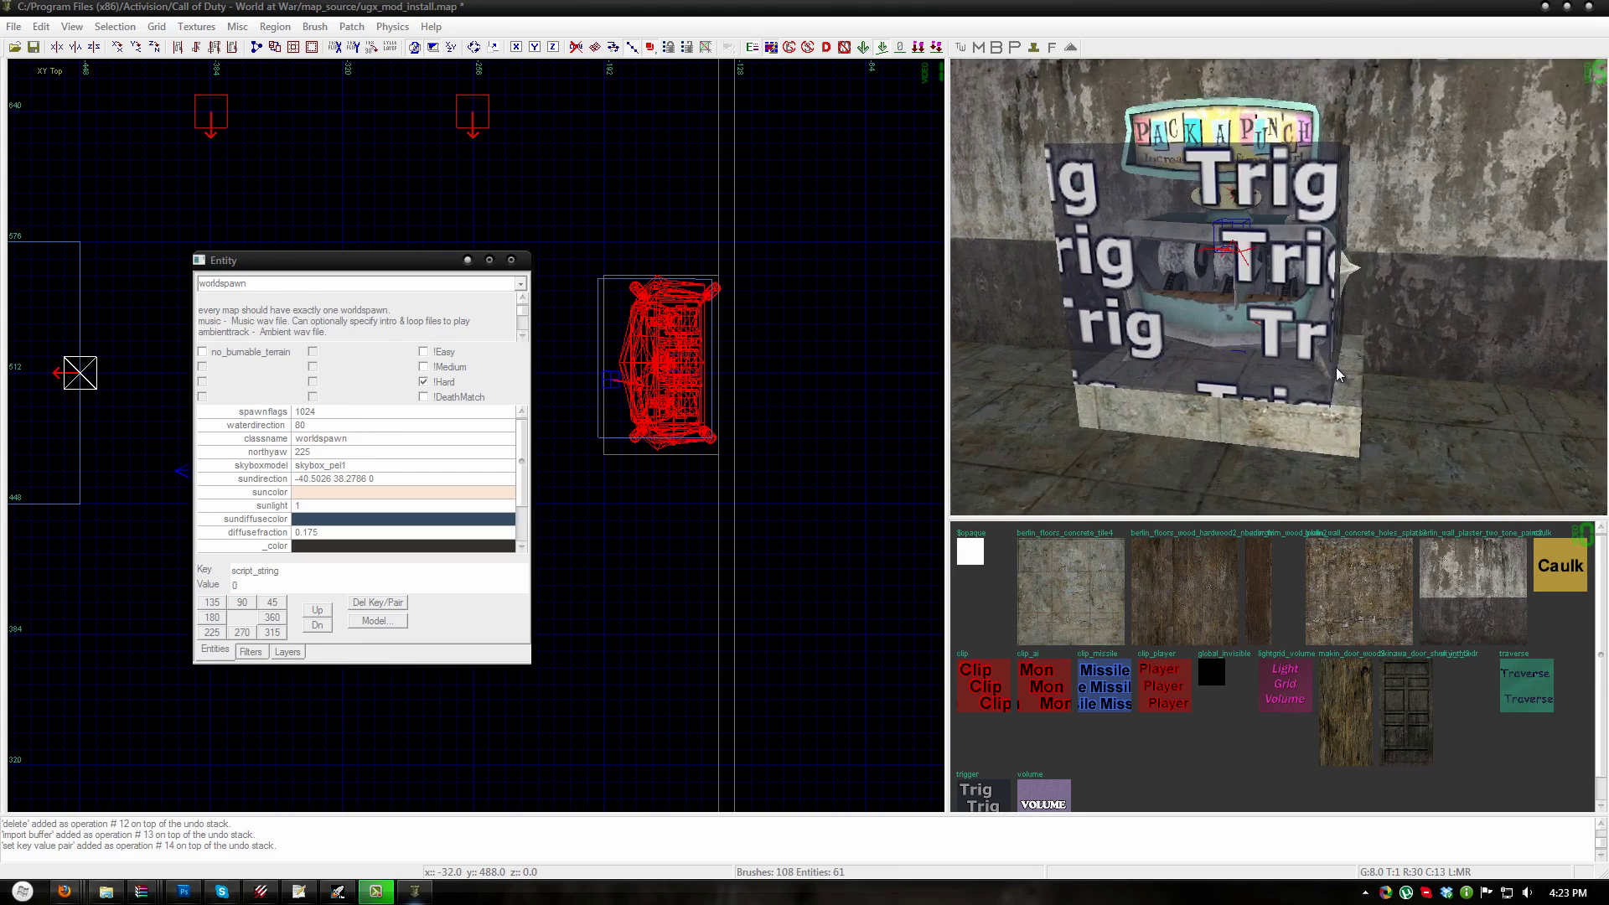
right_drag(1335, 367, 1337, 374)
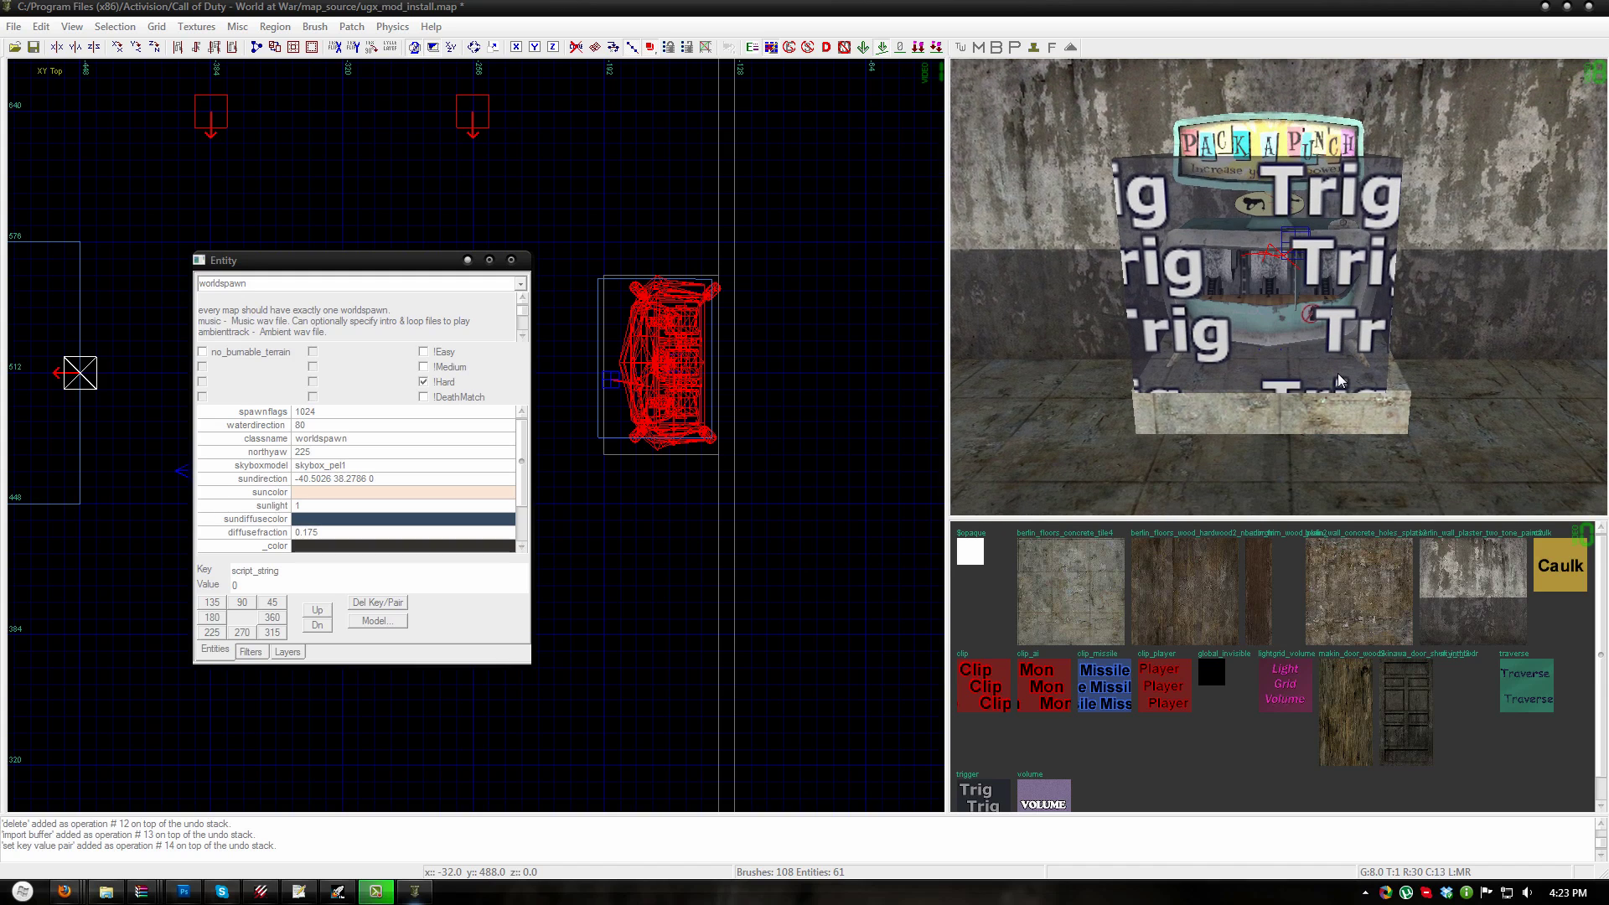
right_drag(1453, 324, 1444, 319)
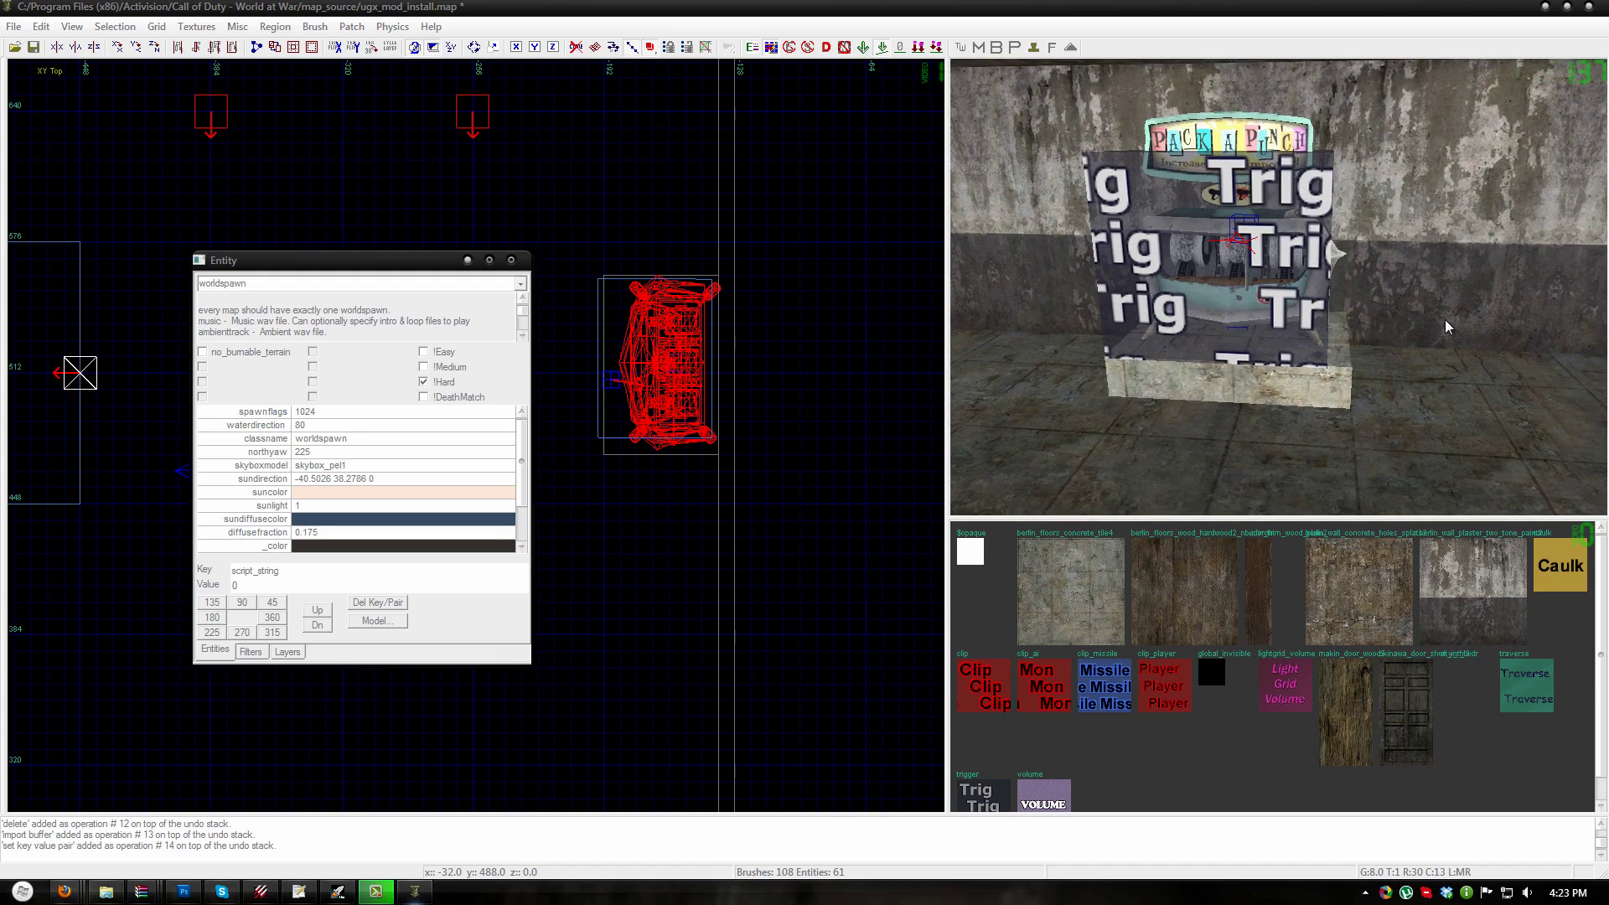
- Add a misc_prefab entity in the room, using ugx_random_box_start.map from the ugx_mod prefab folder as its model
click(468, 260)
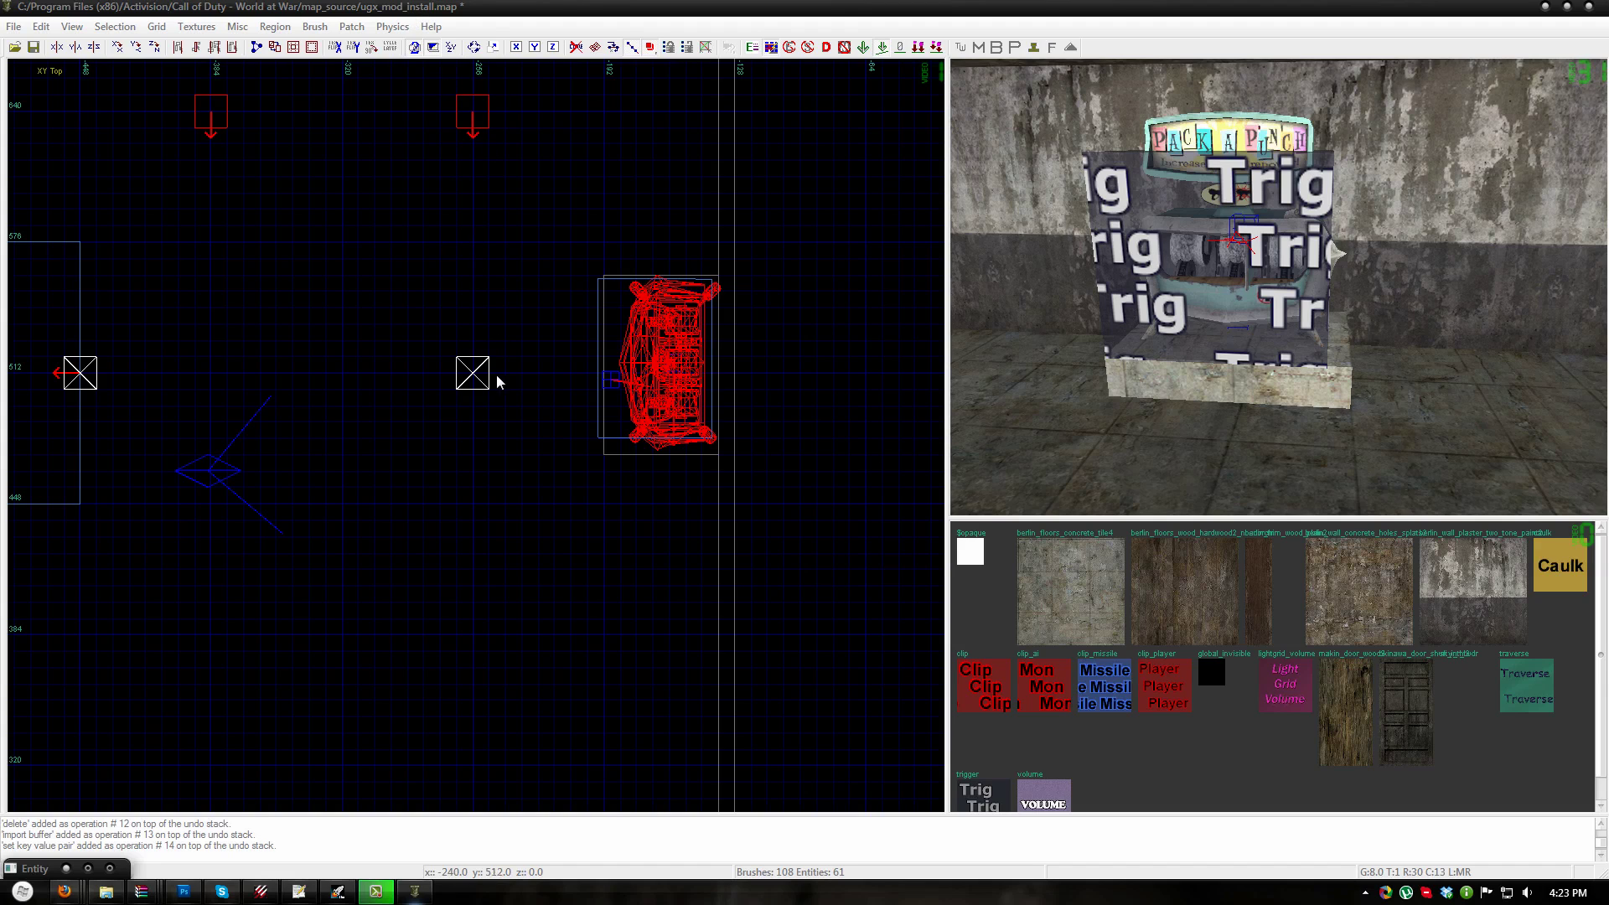
right_click(342, 403)
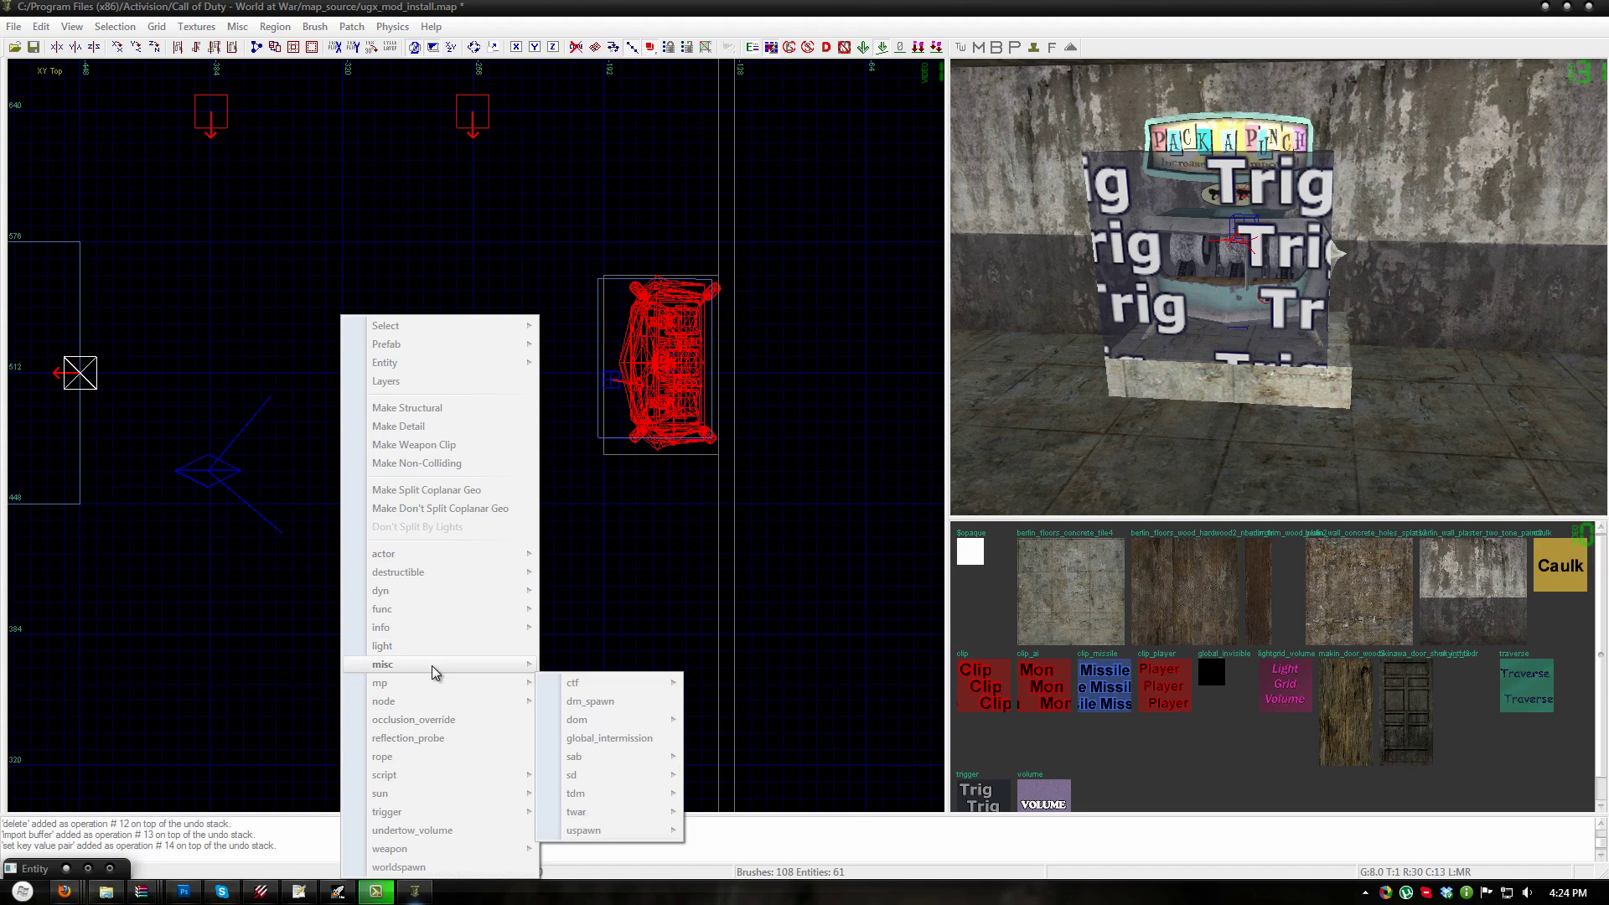
click(588, 685)
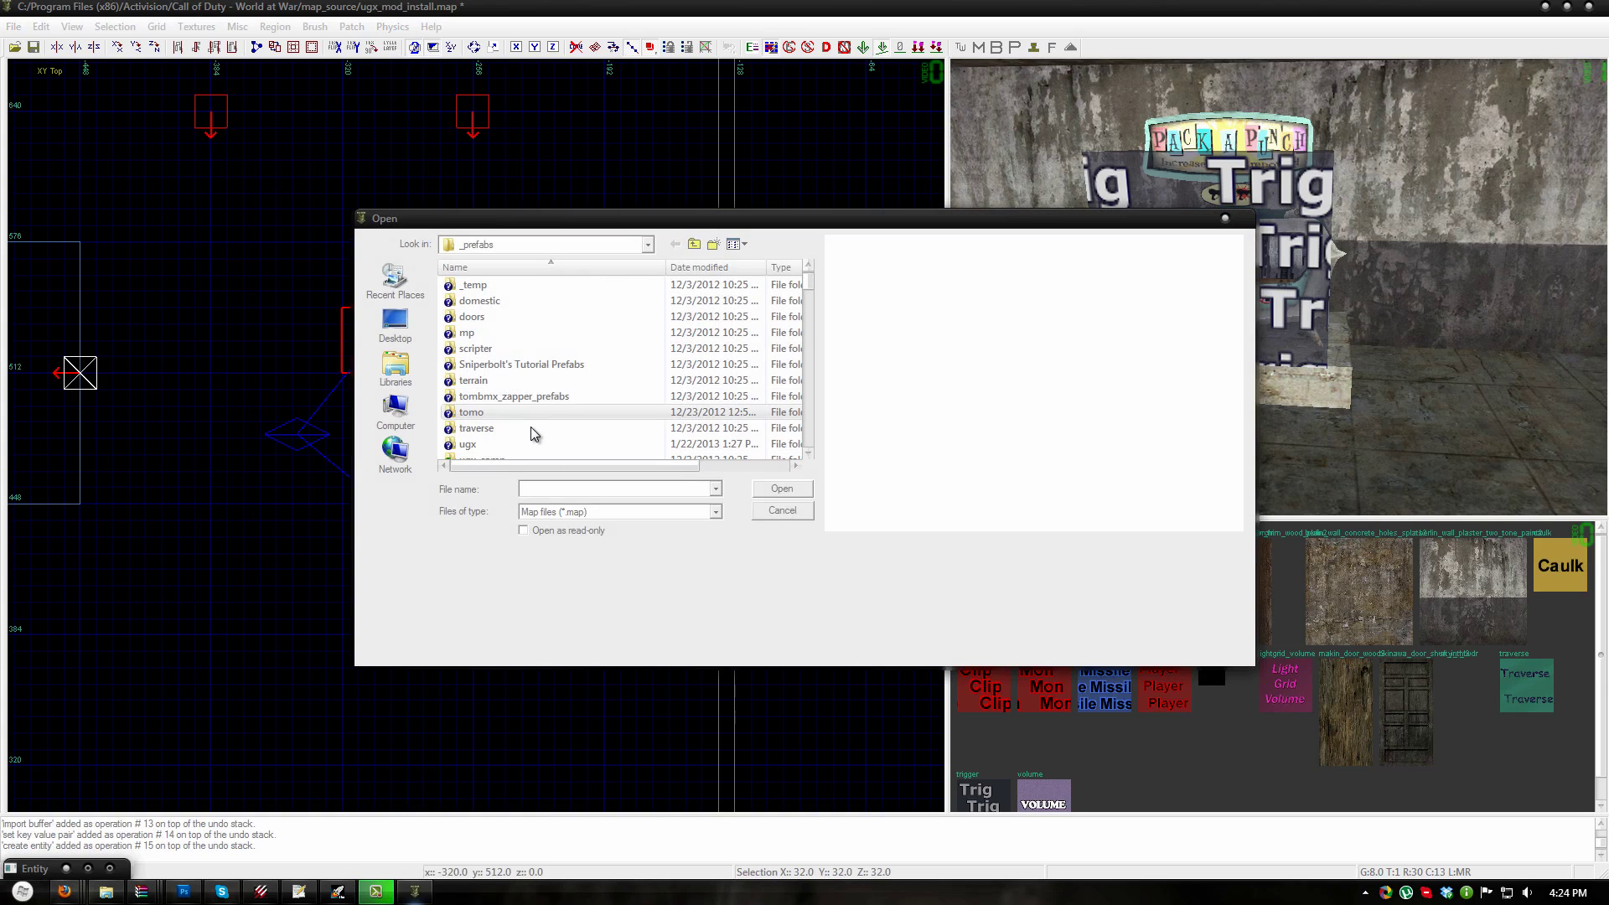
scroll(504, 435, down, 1)
double_click(489, 428)
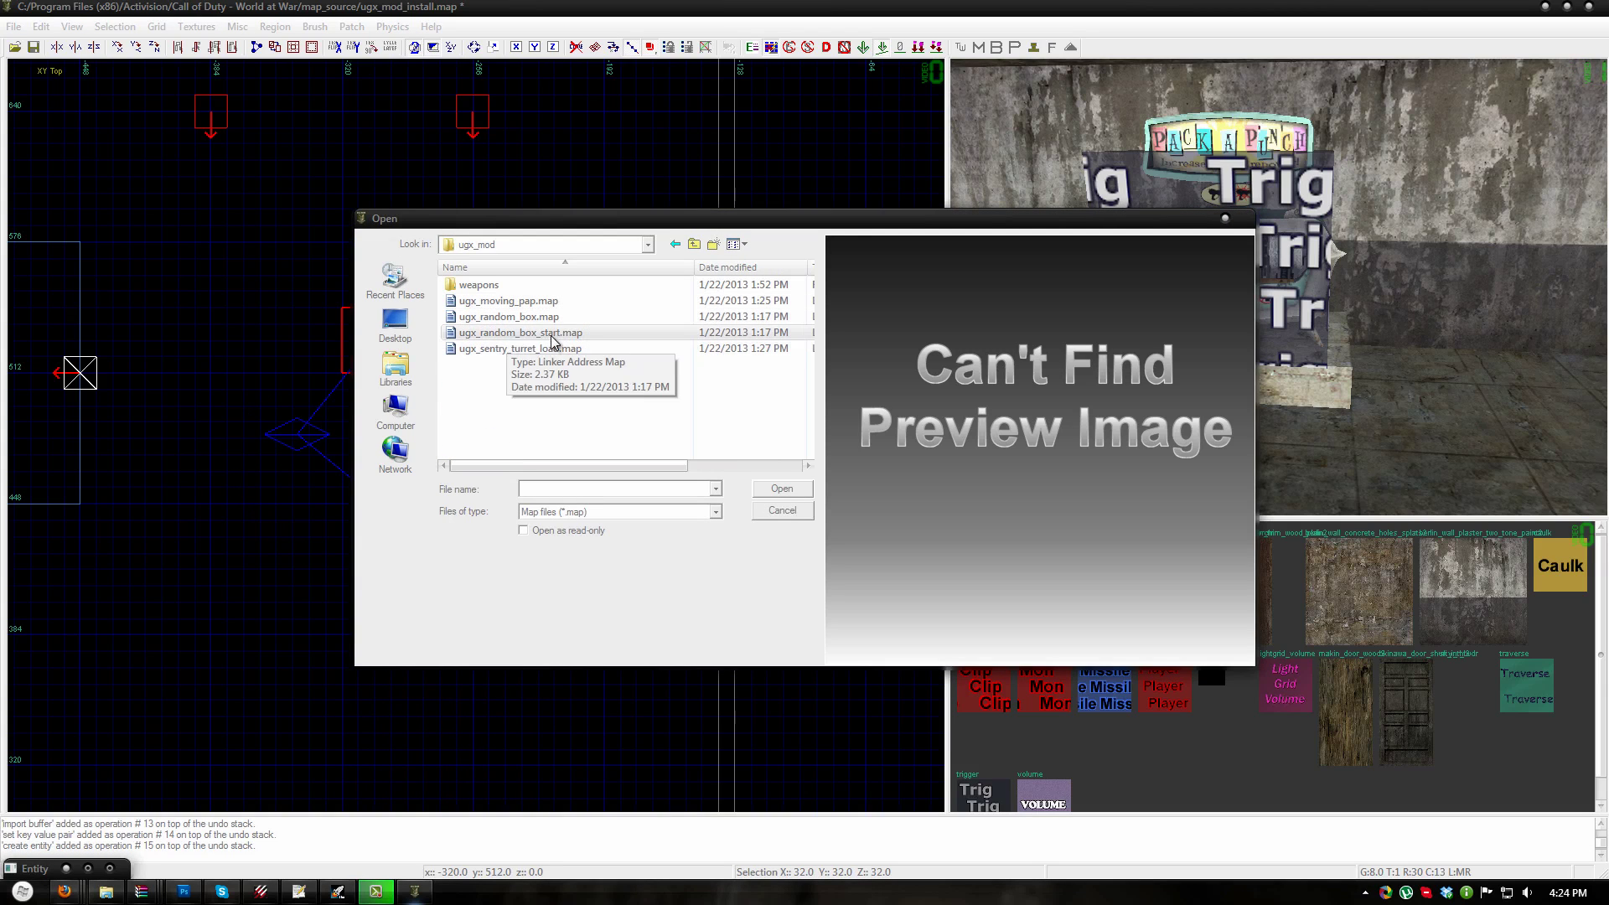
double_click(553, 333)
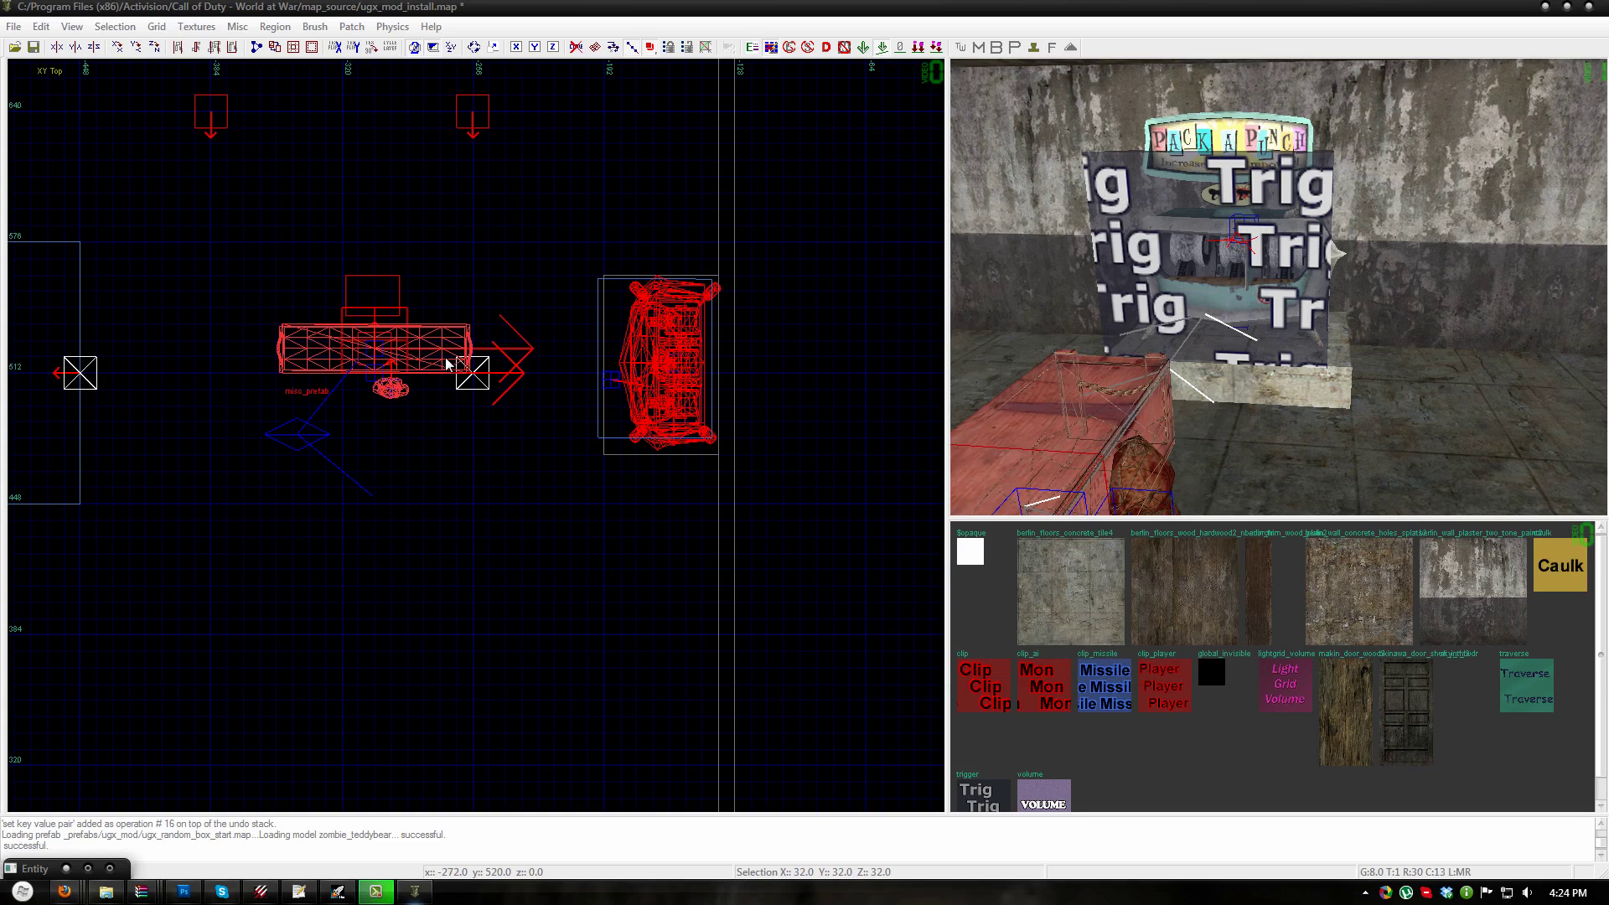
- Rotate the random box start prefab 90 degrees clockwise about the vertical axis
key(r)
drag(492, 345, 546, 341)
key(r)
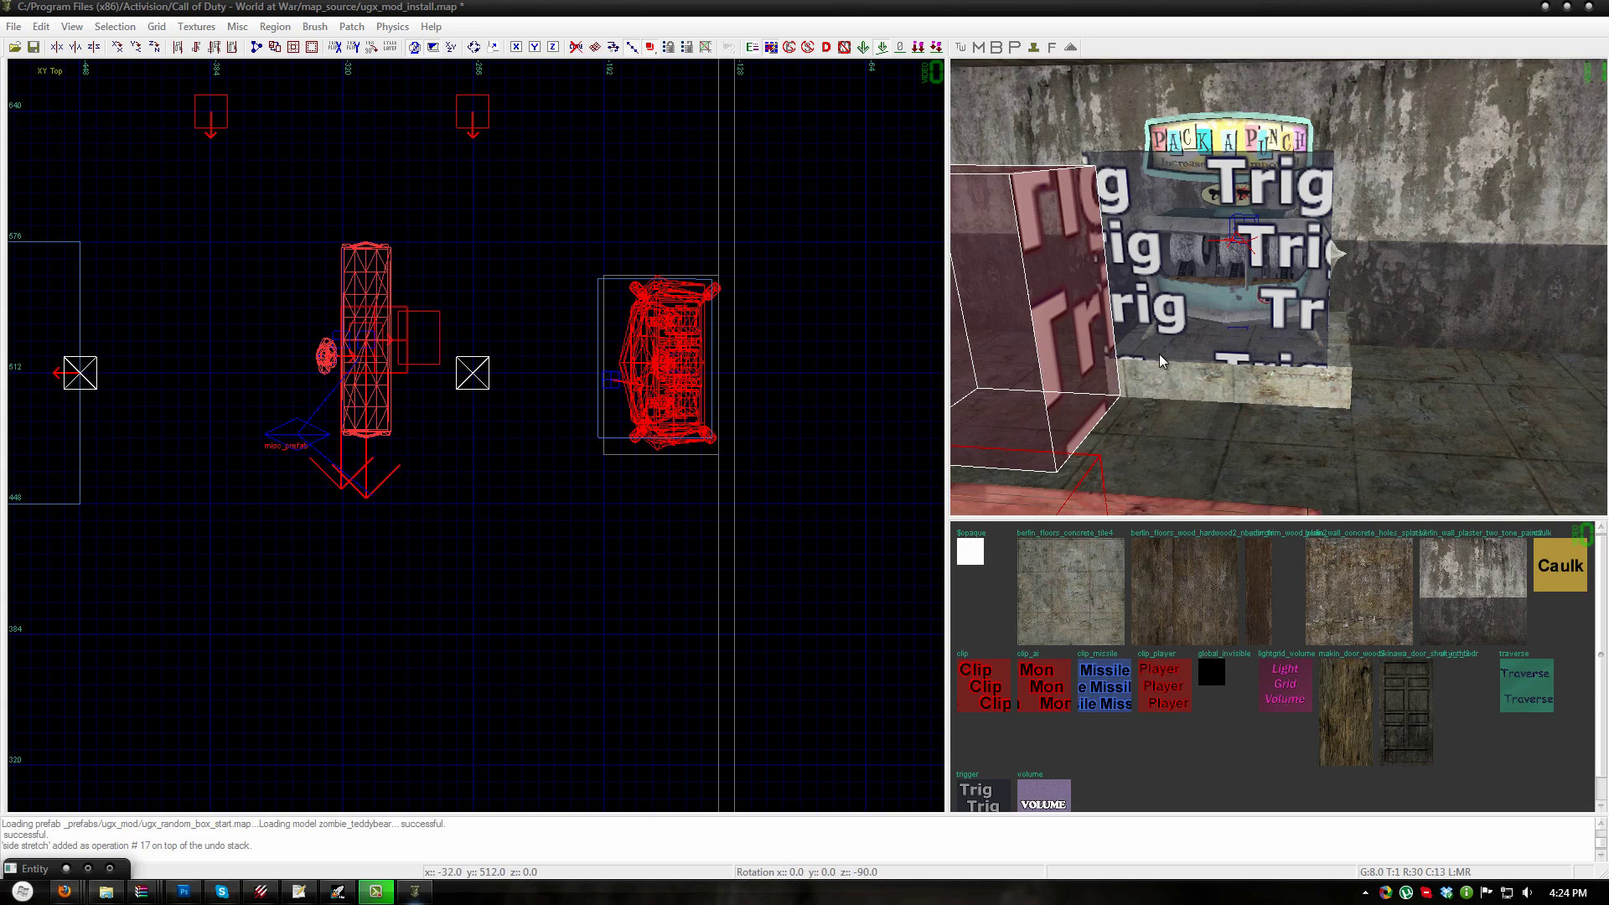
- Move the random box start prefab west across the room, past the player start, to the far west wall
key(Down)
drag(363, 335, 195, 342)
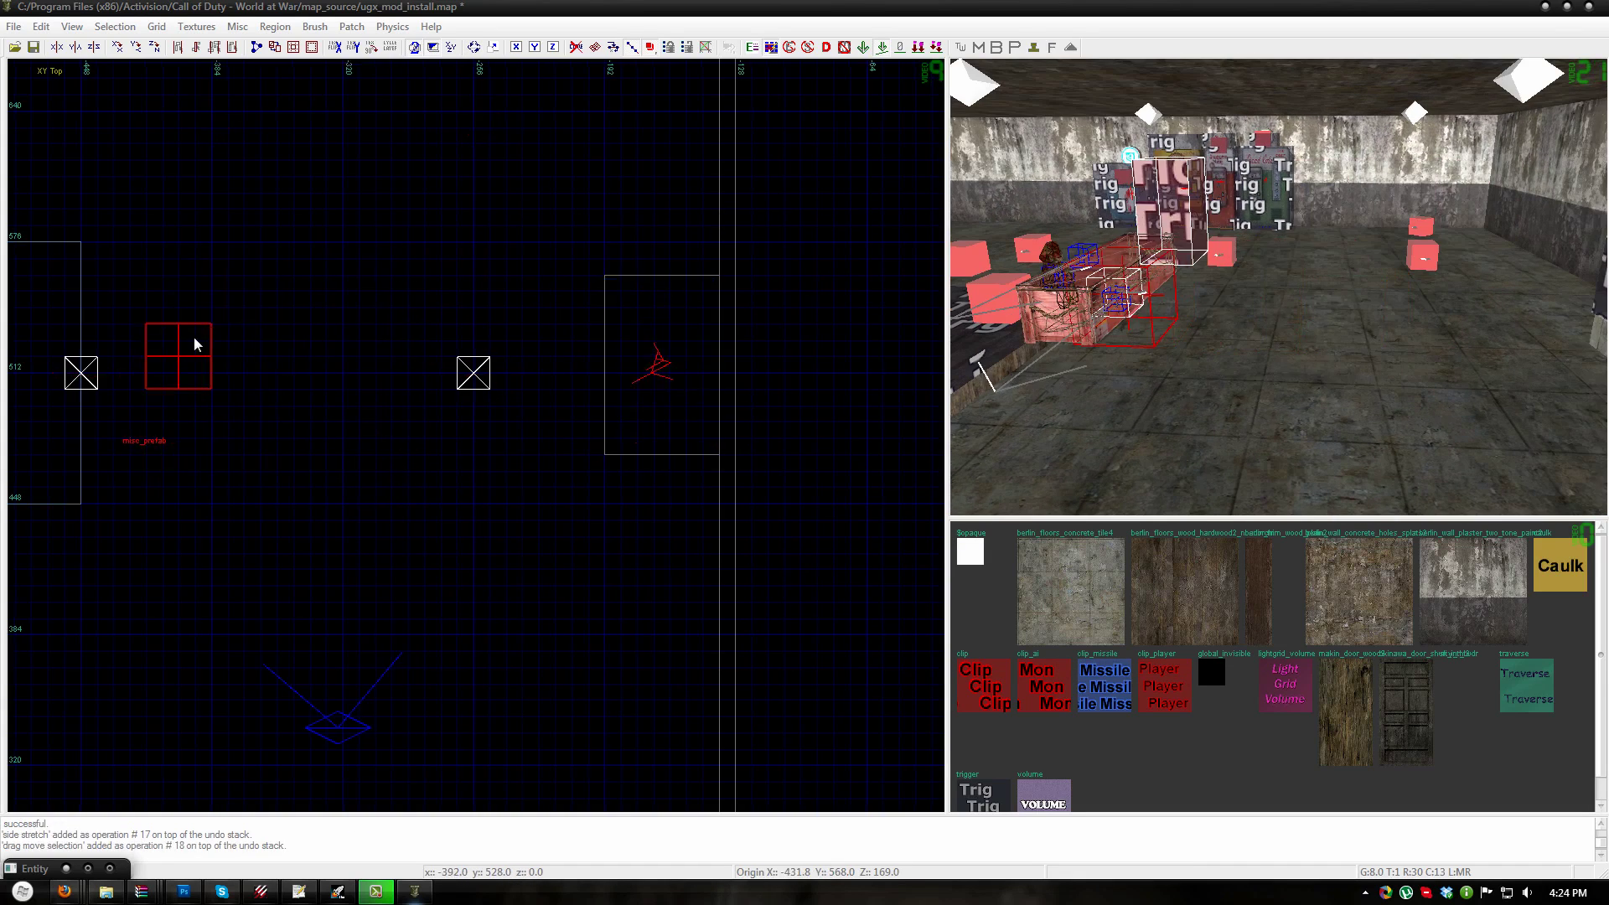
right_drag(194, 345, 432, 361)
drag(550, 377, 158, 376)
right_drag(158, 376, 356, 379)
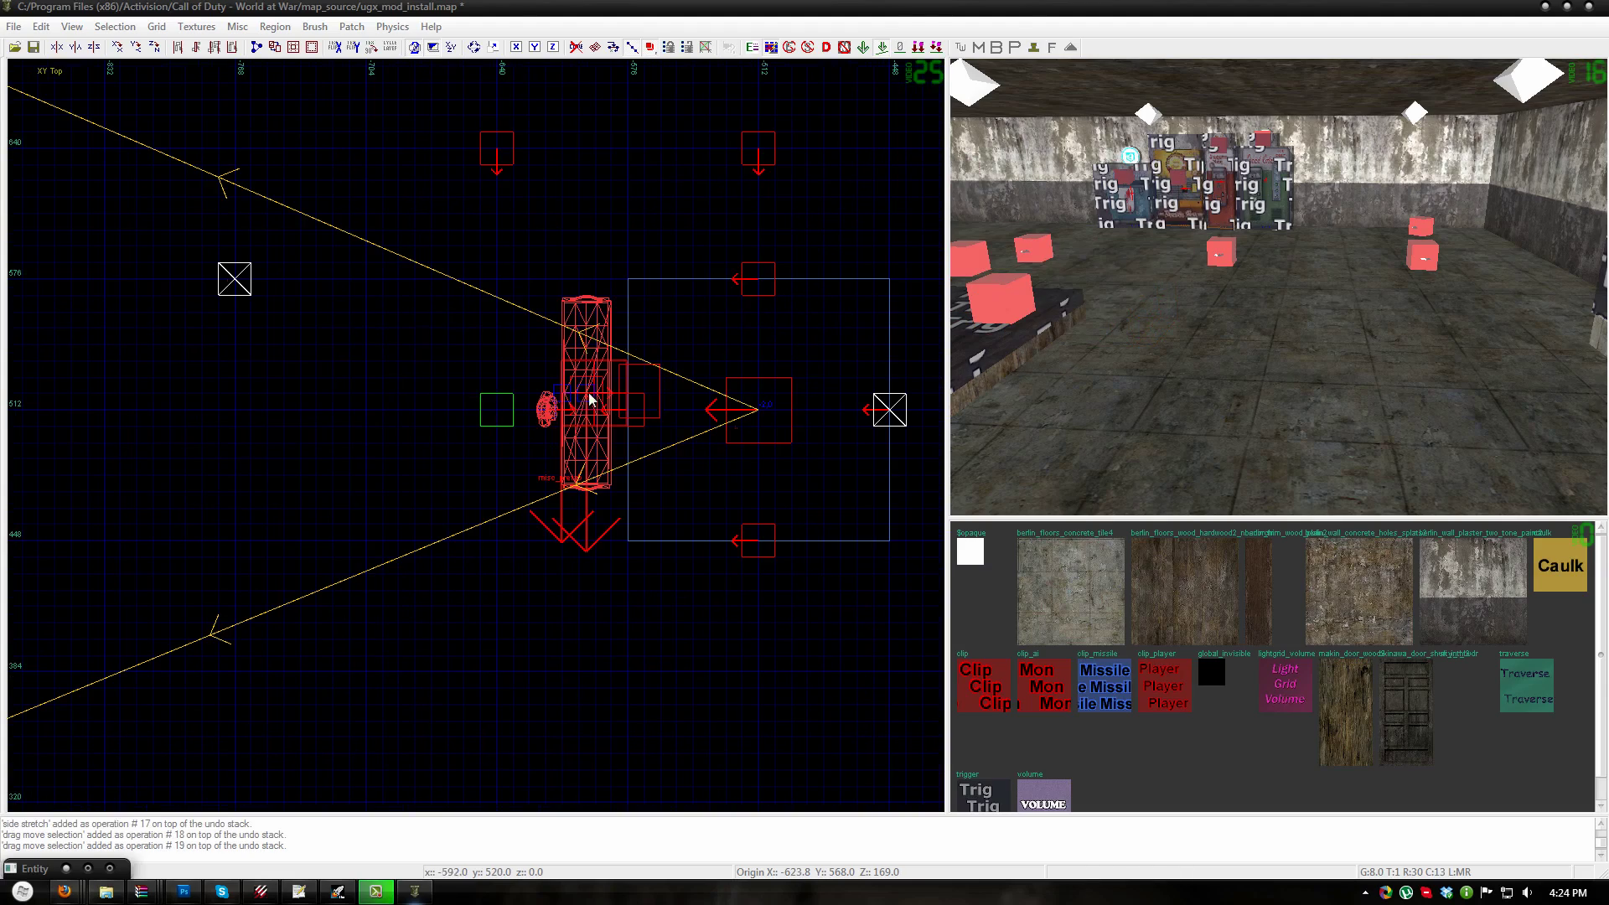
drag(588, 392, 88, 377)
right_drag(157, 384, 629, 404)
drag(541, 409, 522, 408)
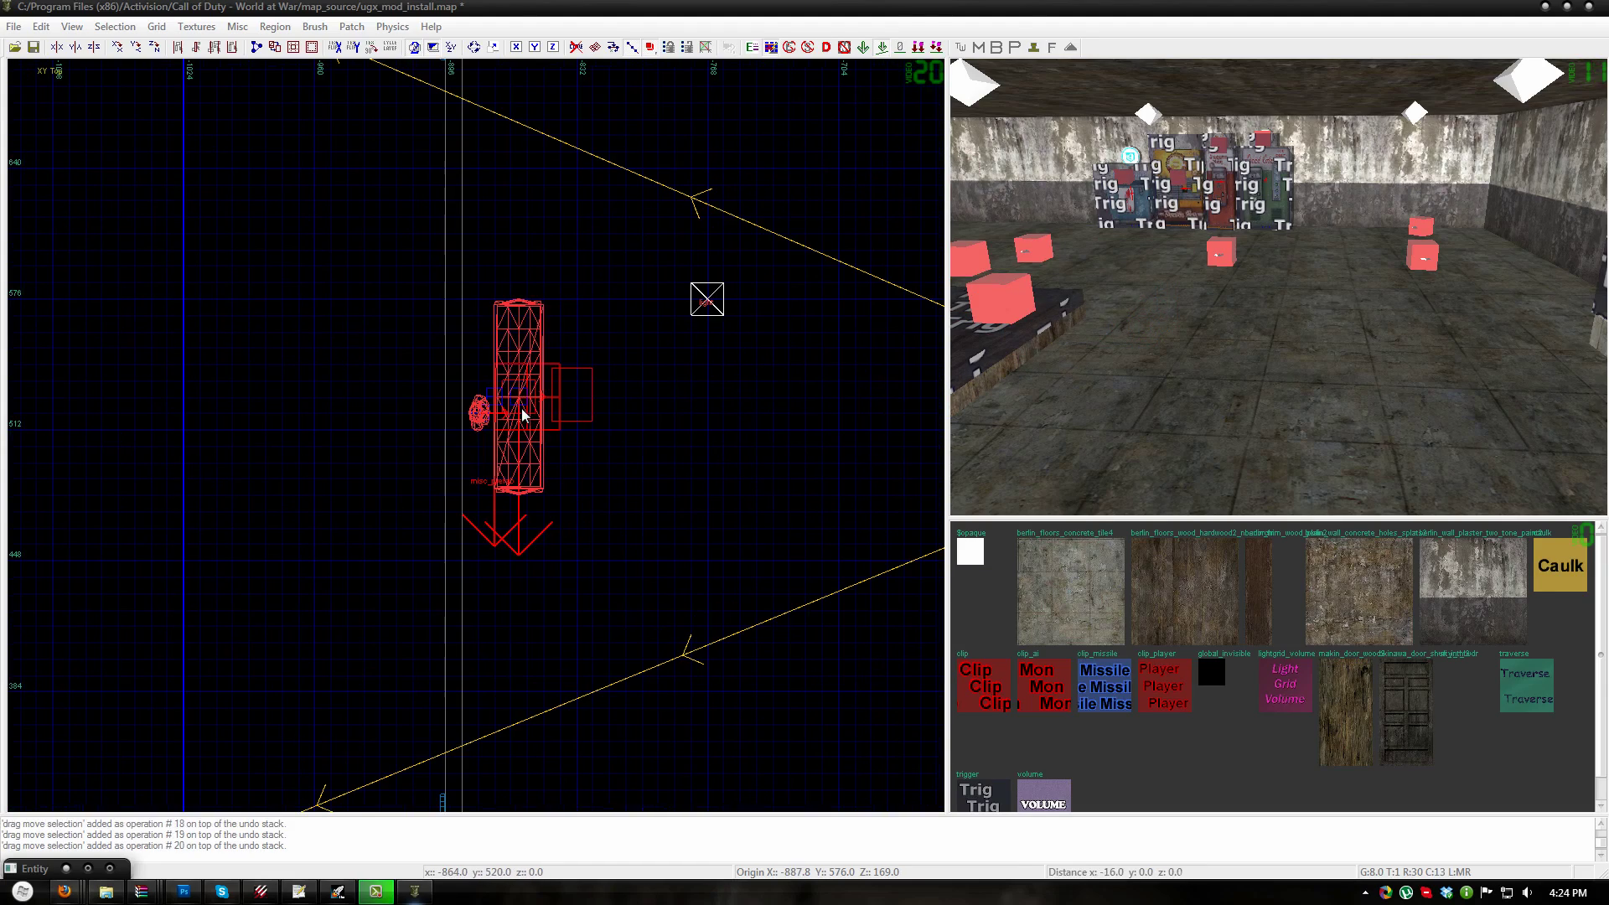
- Drop the random box start prefab to the floor, shift it closer to the west wall on the 2-unit grid, and deselect it
right_drag(1158, 345, 1162, 349)
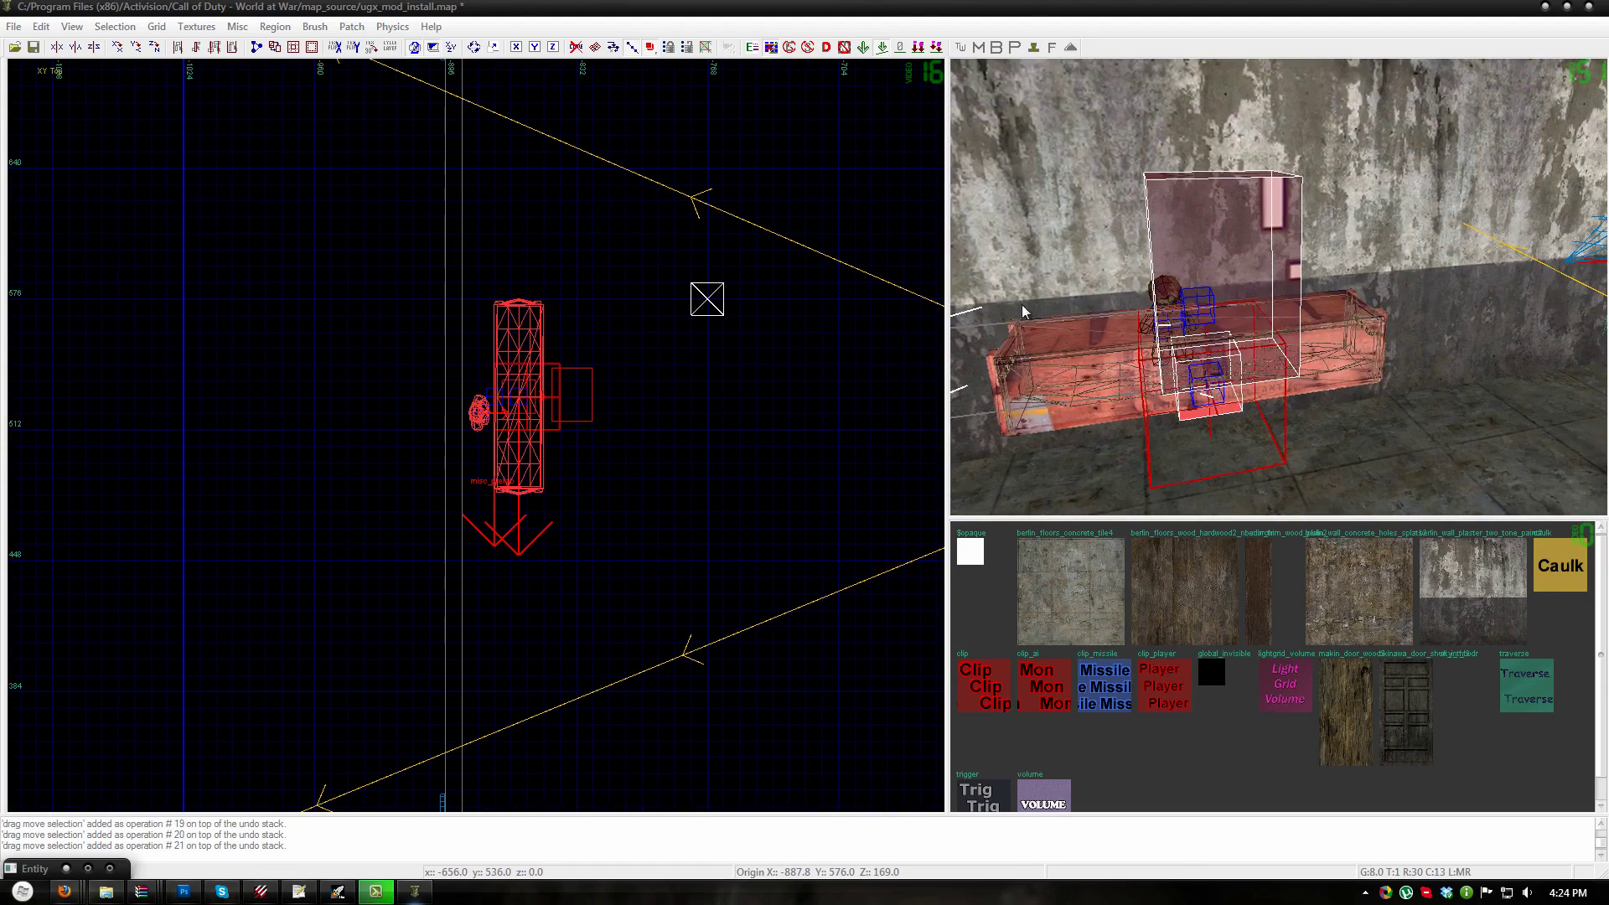
click(916, 47)
right_drag(1369, 313, 1363, 312)
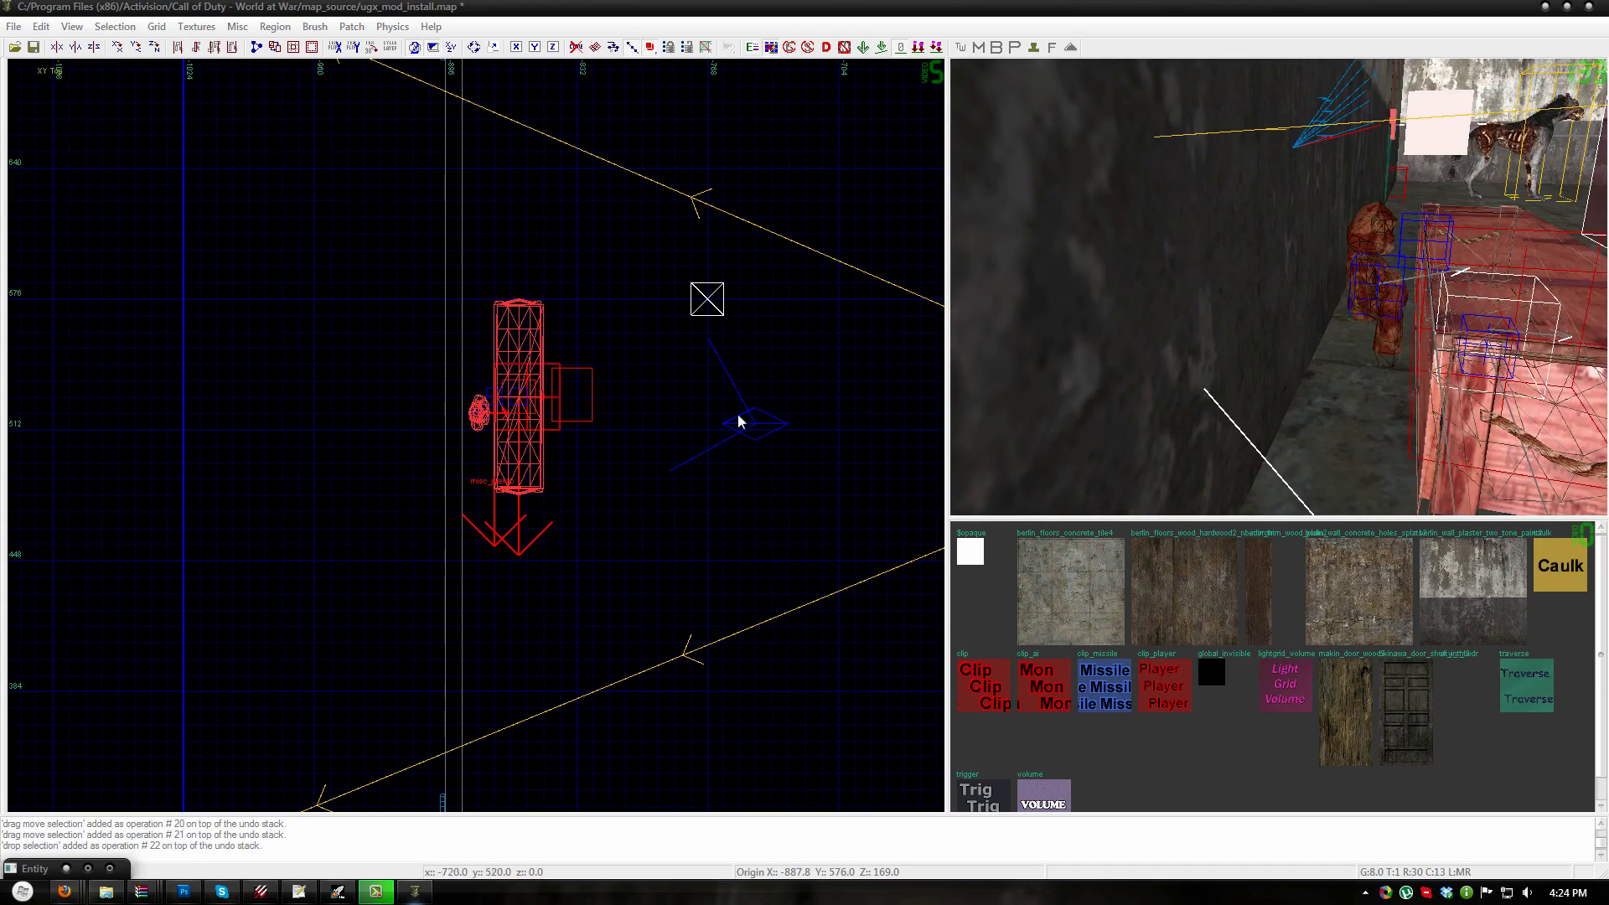
scroll(493, 459, up, 5)
key(2)
drag(581, 363, 571, 362)
key(Escape)
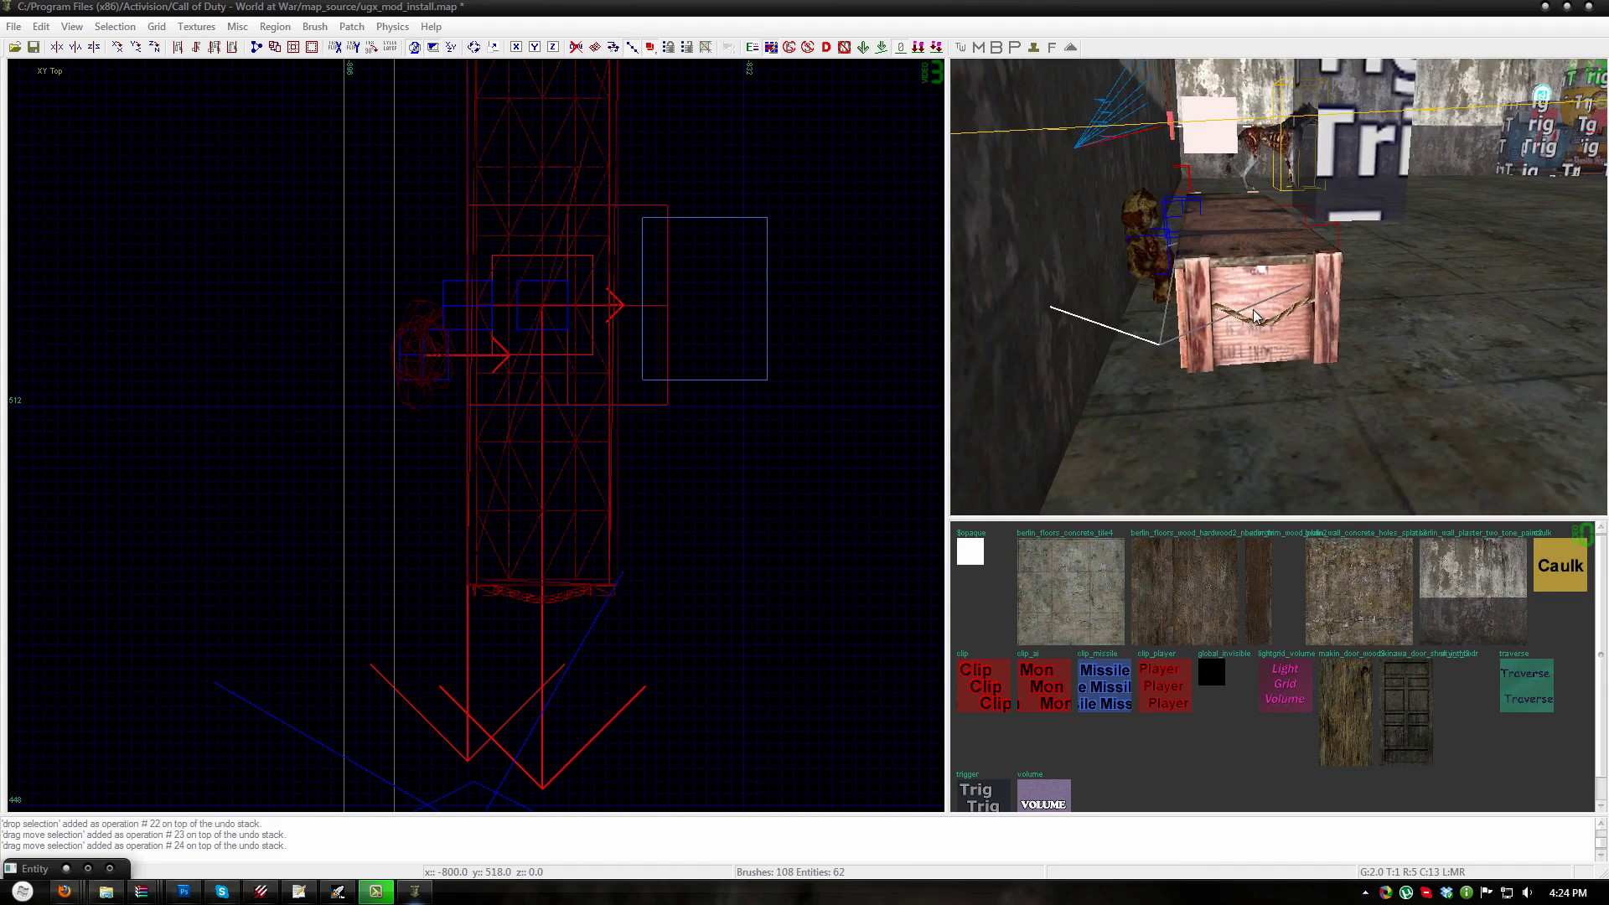
shift+click(1147, 284)
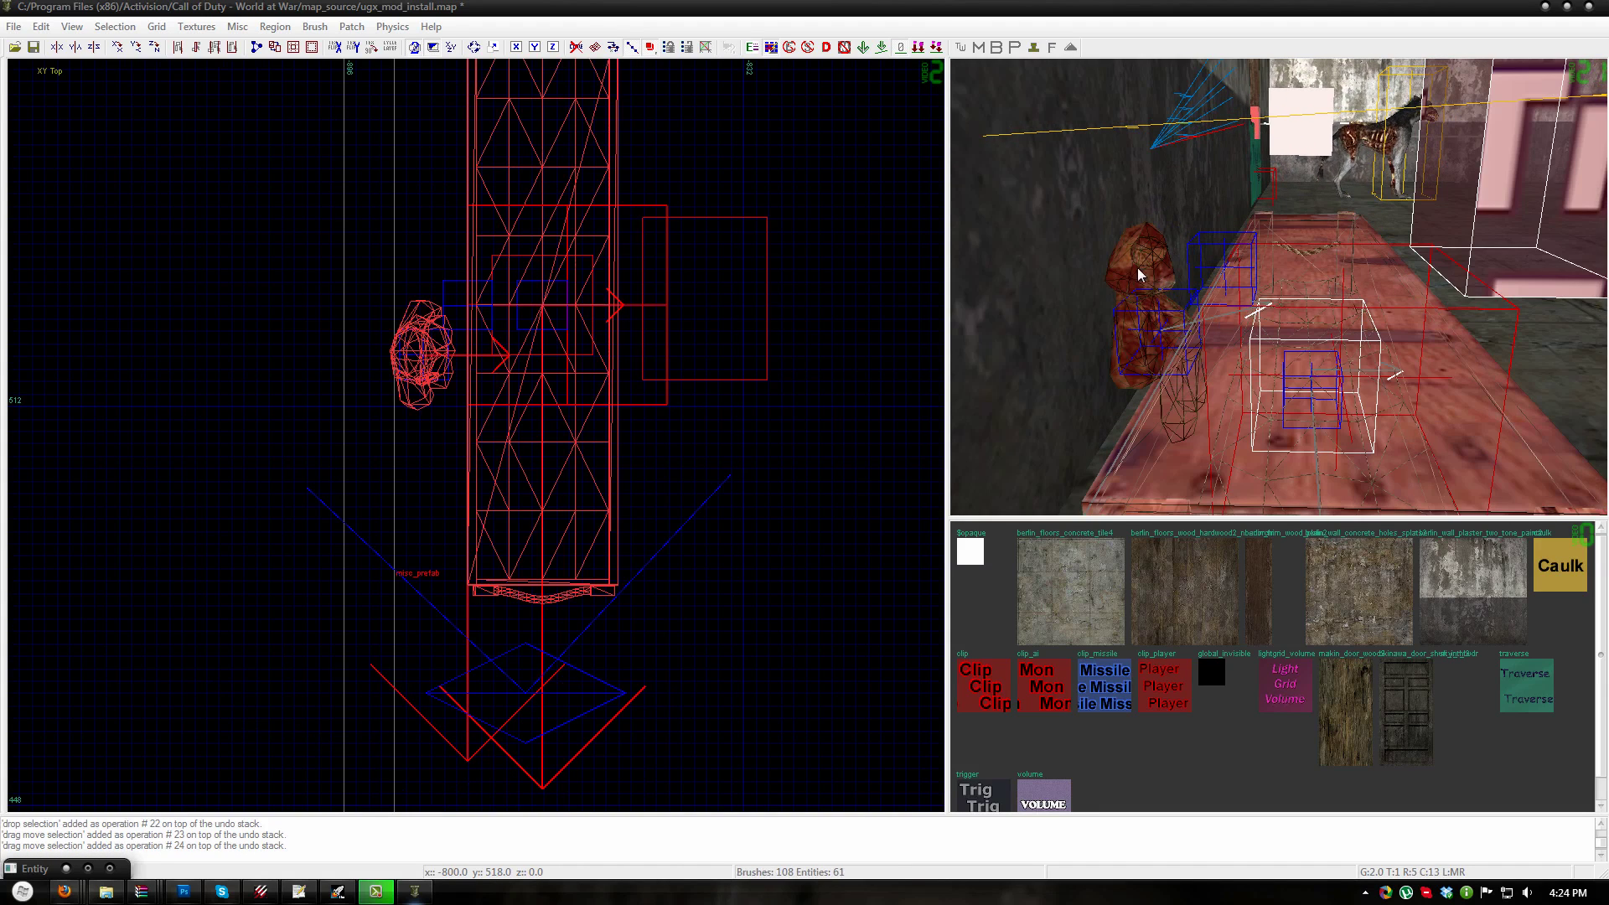
key(Escape)
right_drag(1157, 316, 1179, 308)
- Set the grid size to 8 units and save the map
scroll(1160, 295, down, 1)
key(4)
key(ctrl+s)
- Add a misc_prefab entity south-west of the player start, using ugx_random_box.map from the ugx_mod prefab folder as its model
scroll(689, 407, down, 7)
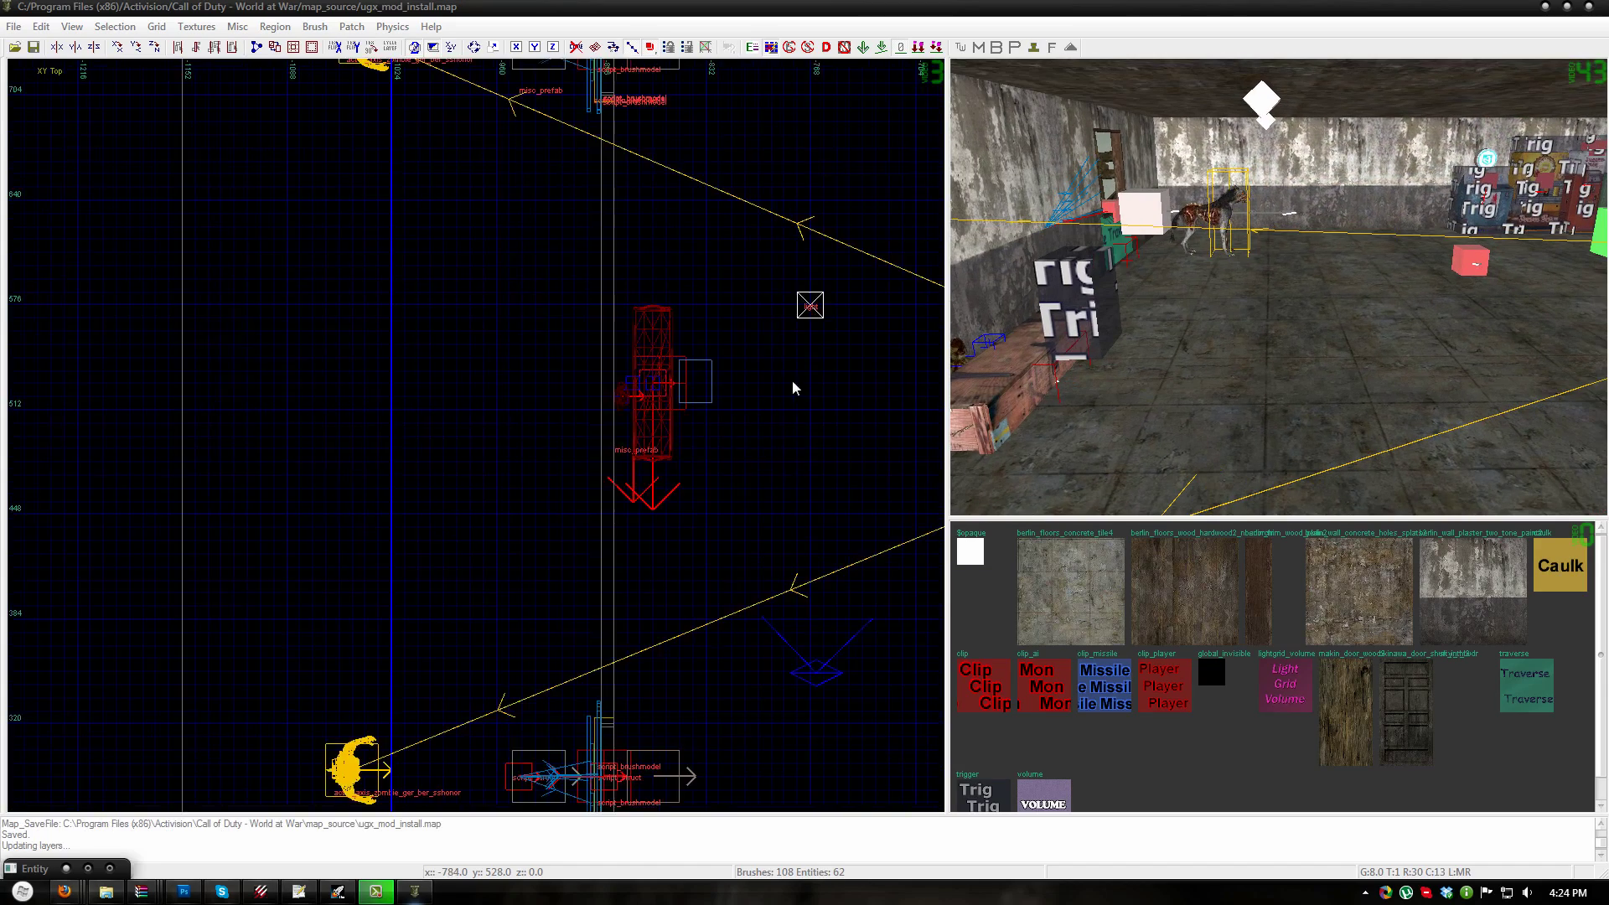
right_drag(792, 381, 620, 464)
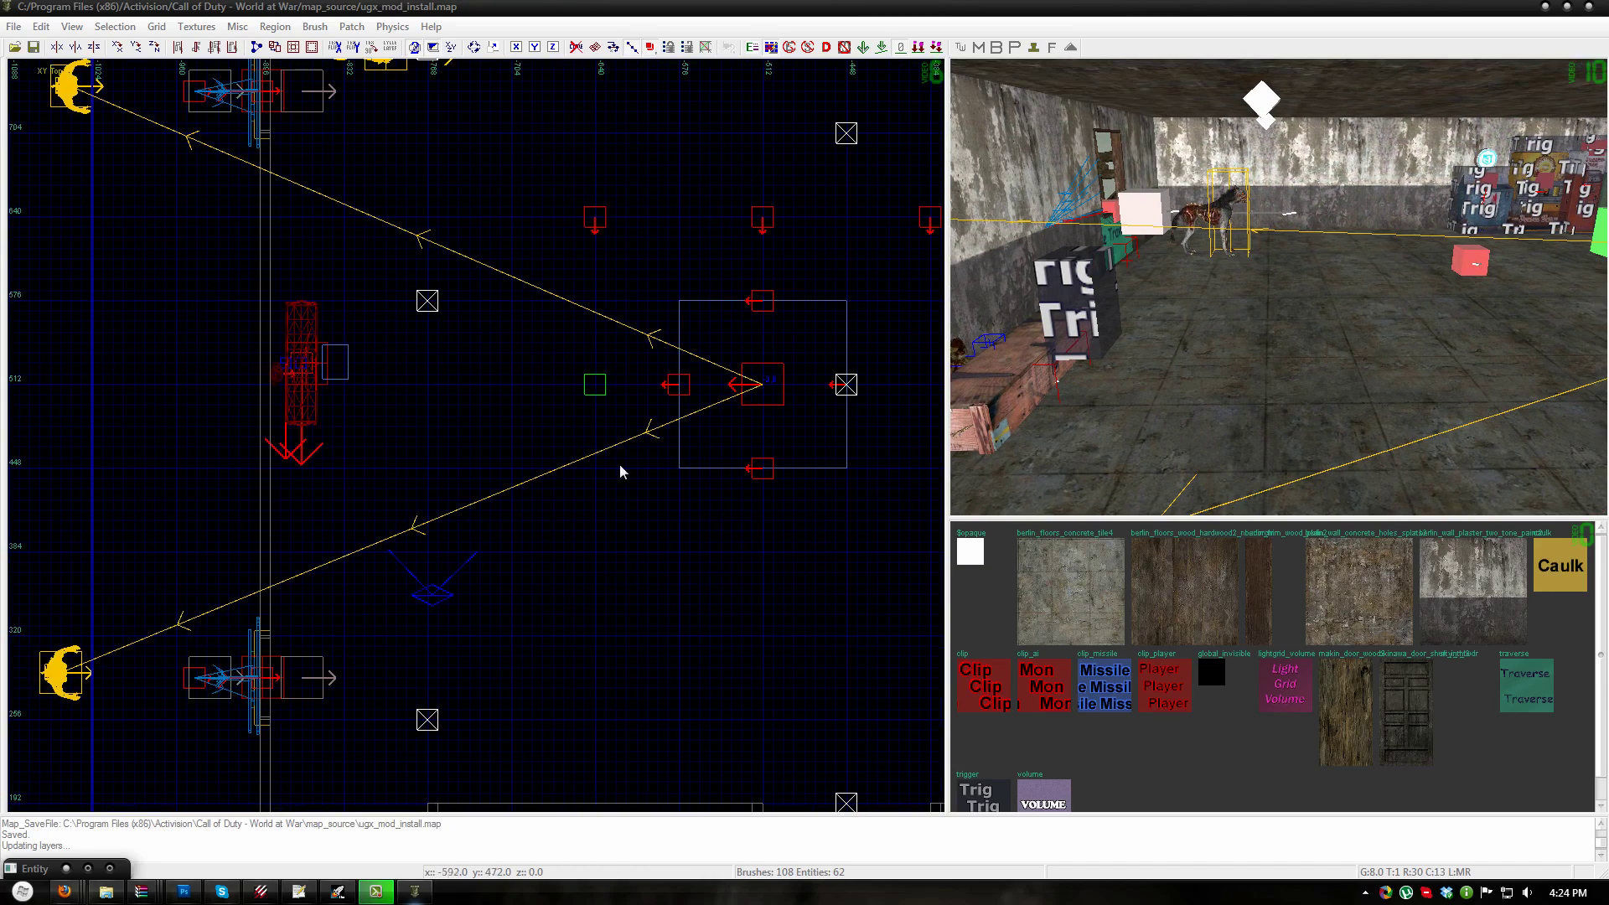
right_click(621, 513)
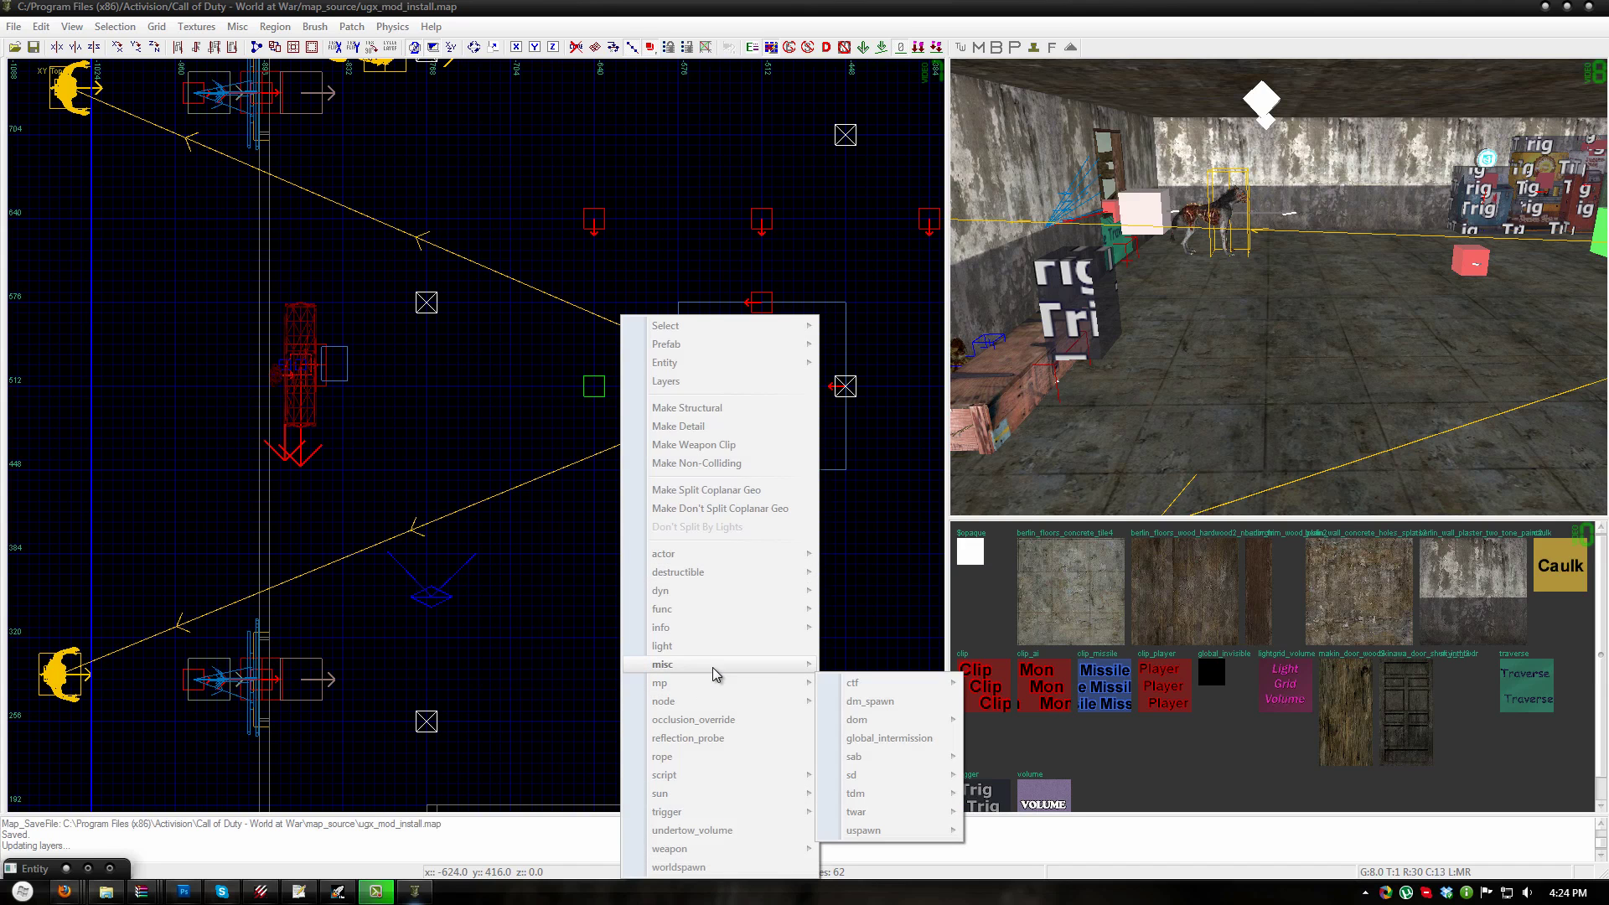
mouse_move(713, 666)
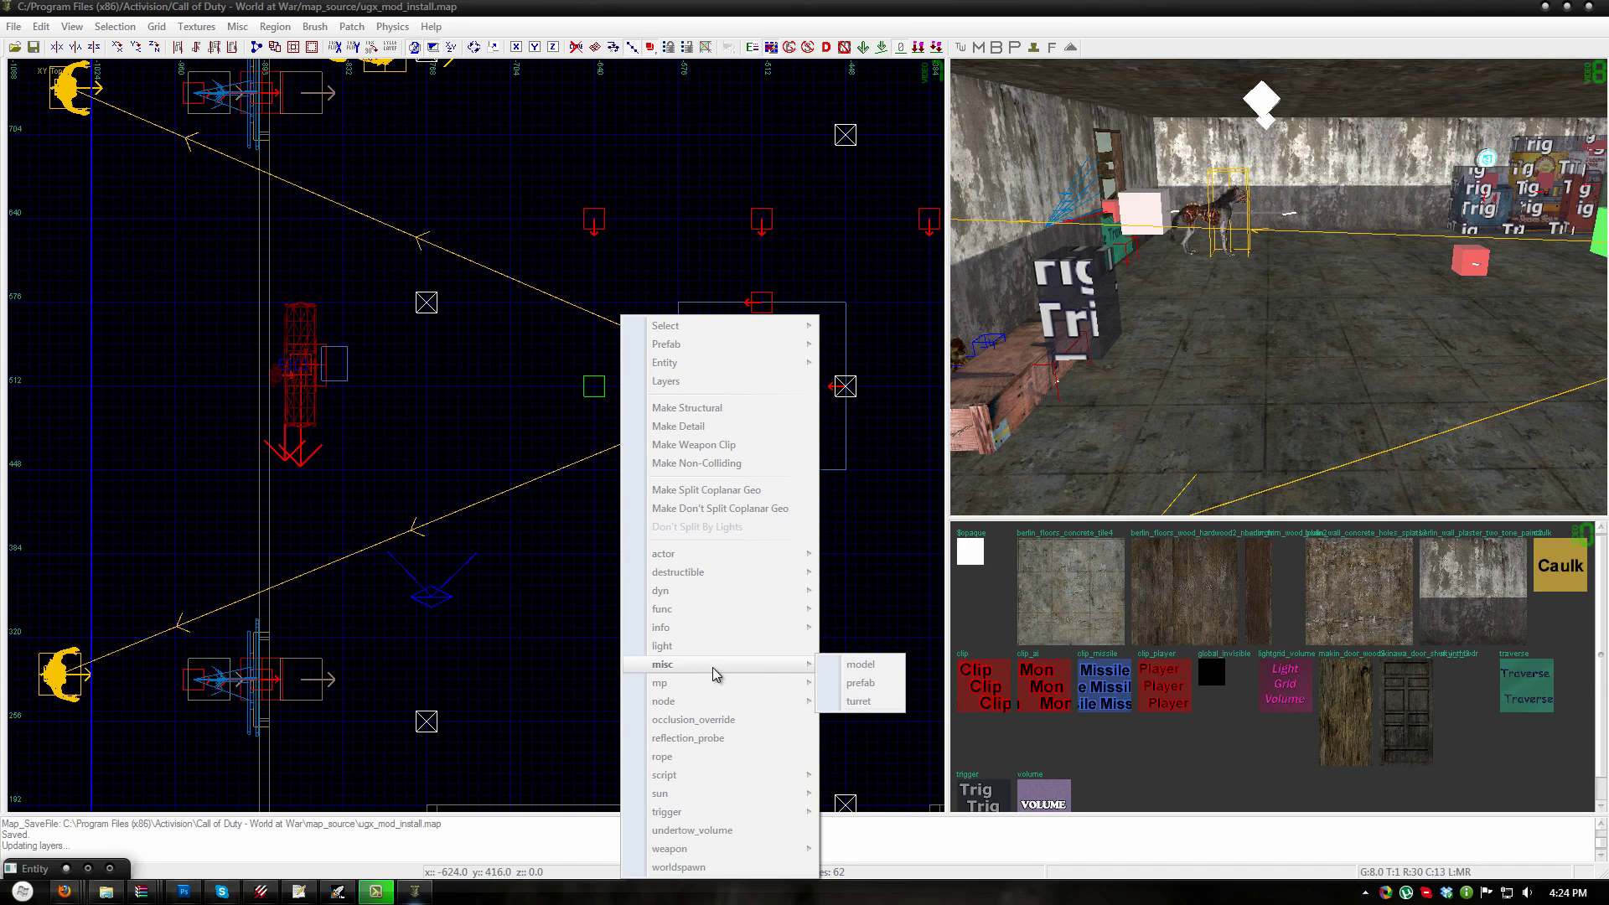
click(870, 685)
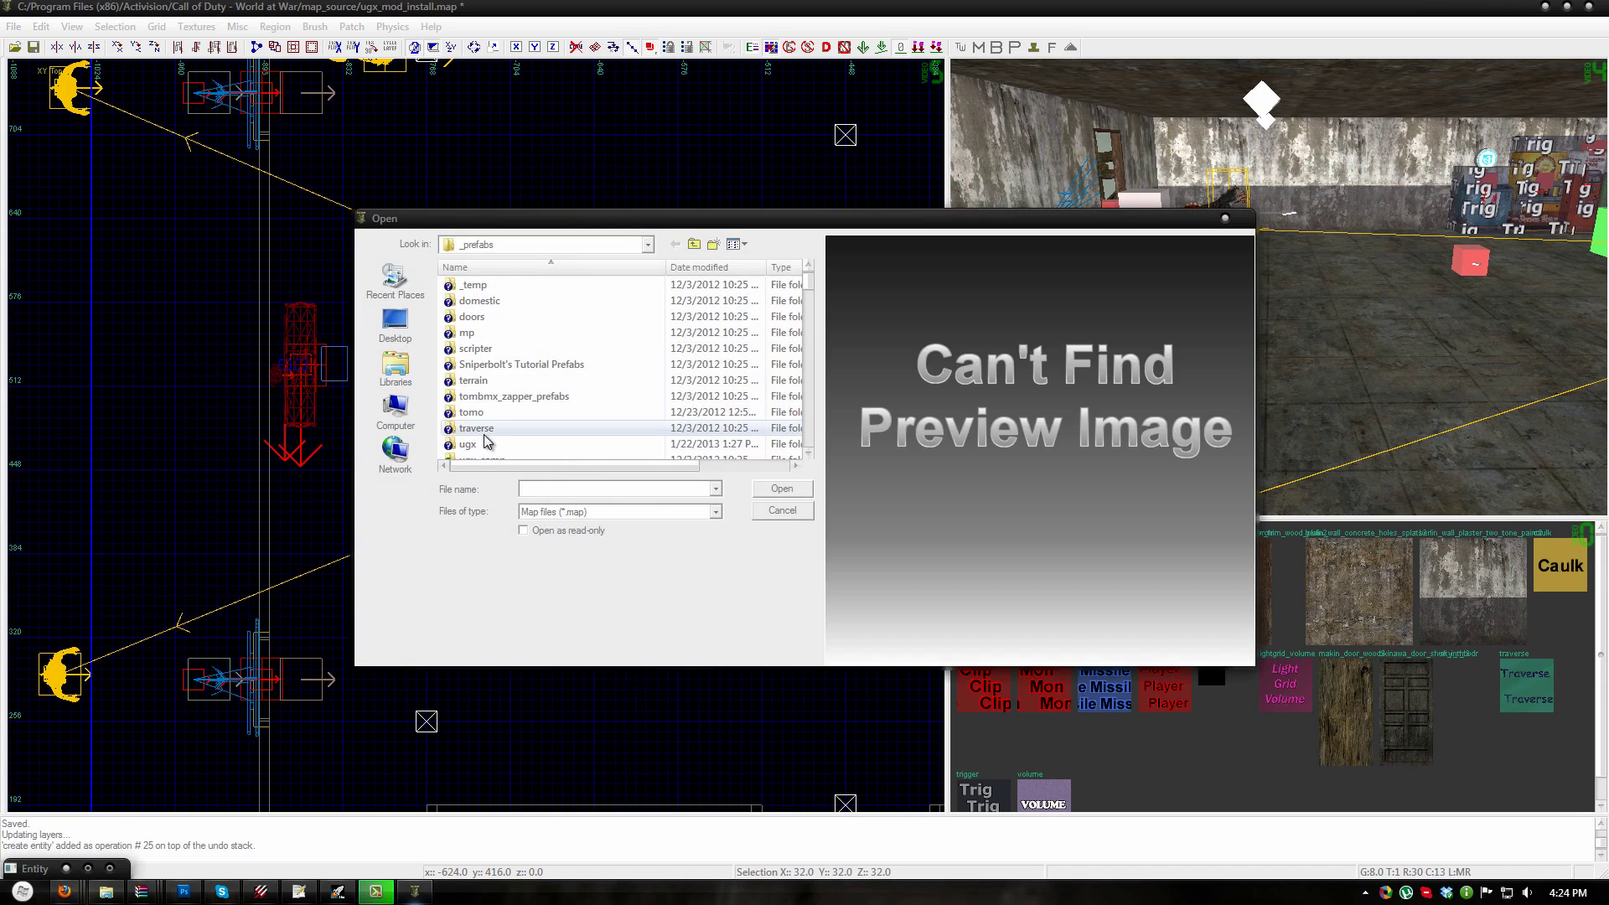
scroll(518, 432, down, 1)
double_click(520, 413)
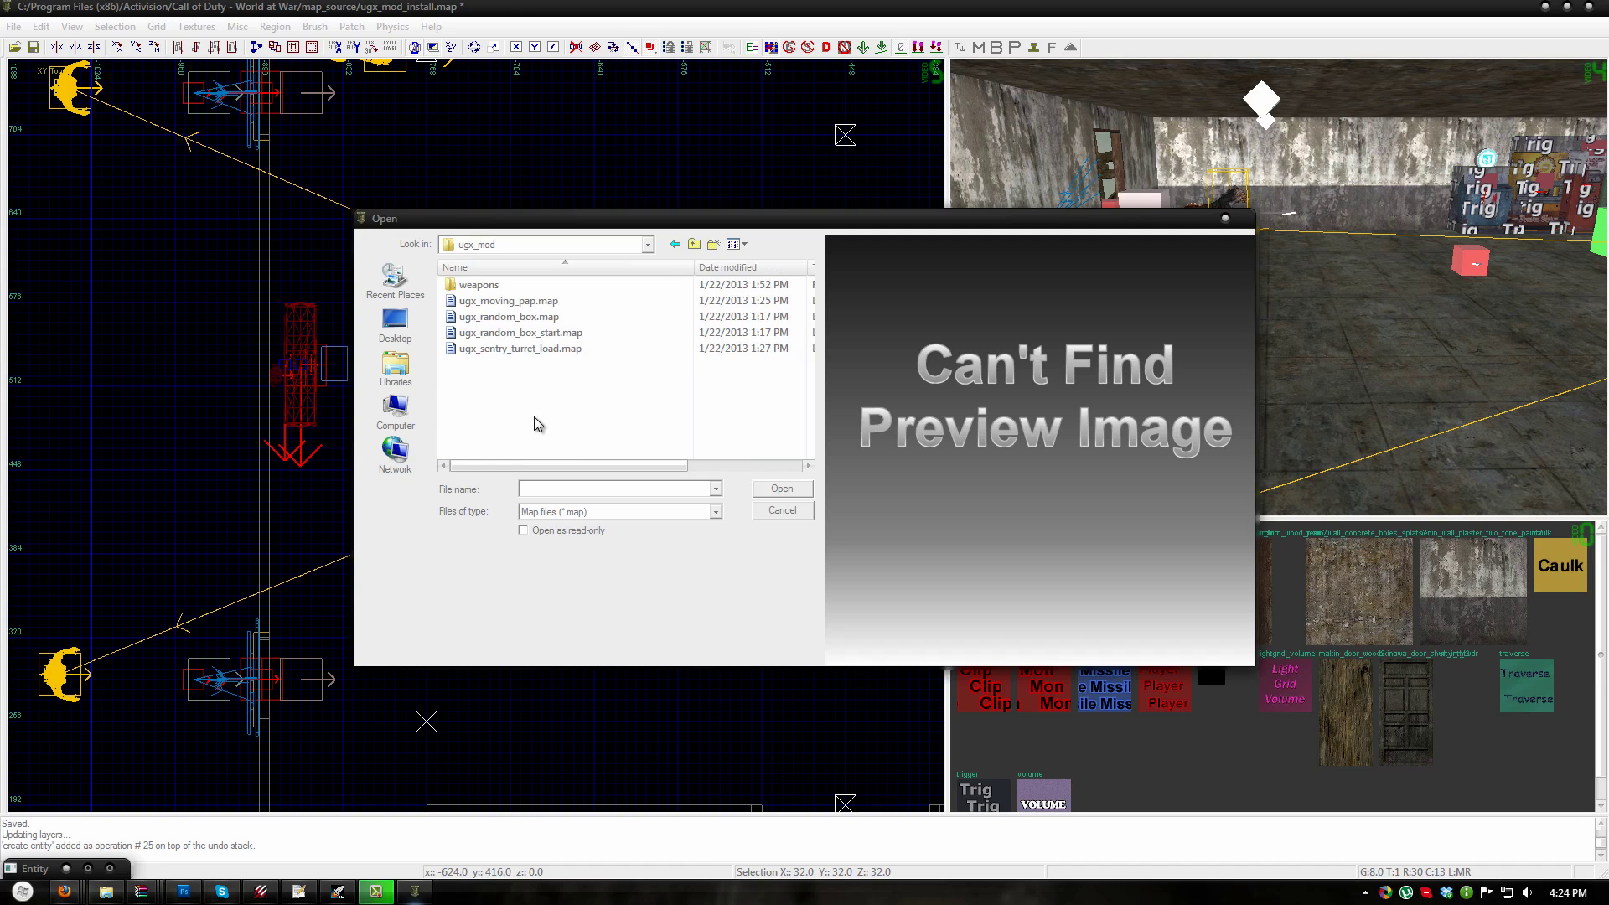
click(523, 318)
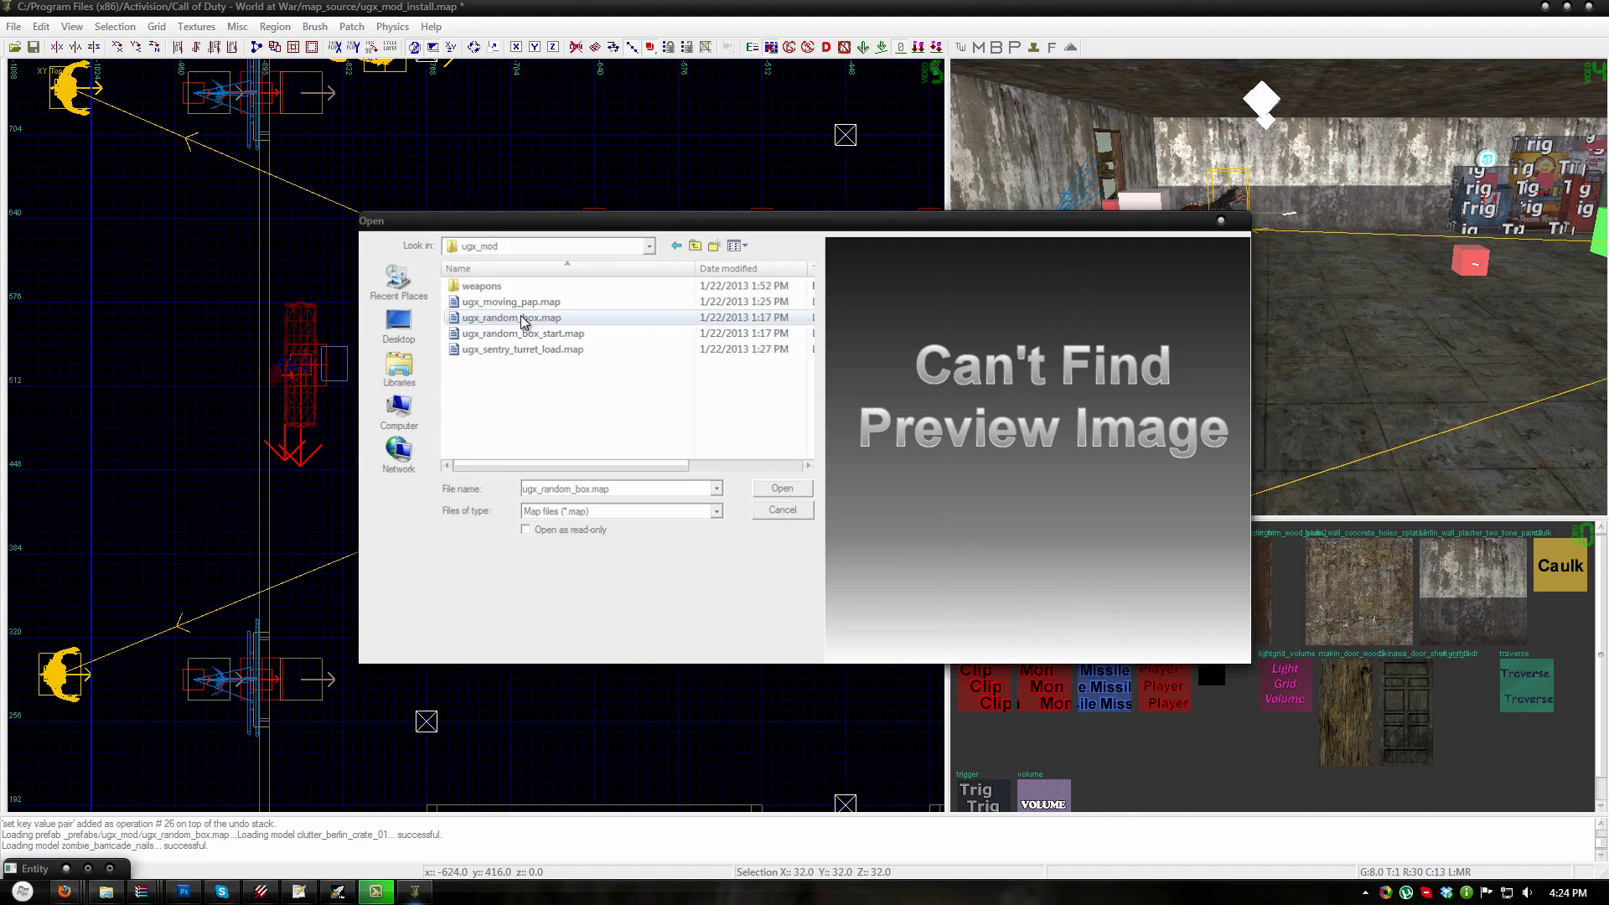
- Move the random box prefab toward the wall south of the player start and rotate it 90 degrees so the teddy bear faces the room
right_drag(1079, 421, 1087, 416)
right_drag(663, 521, 523, 335)
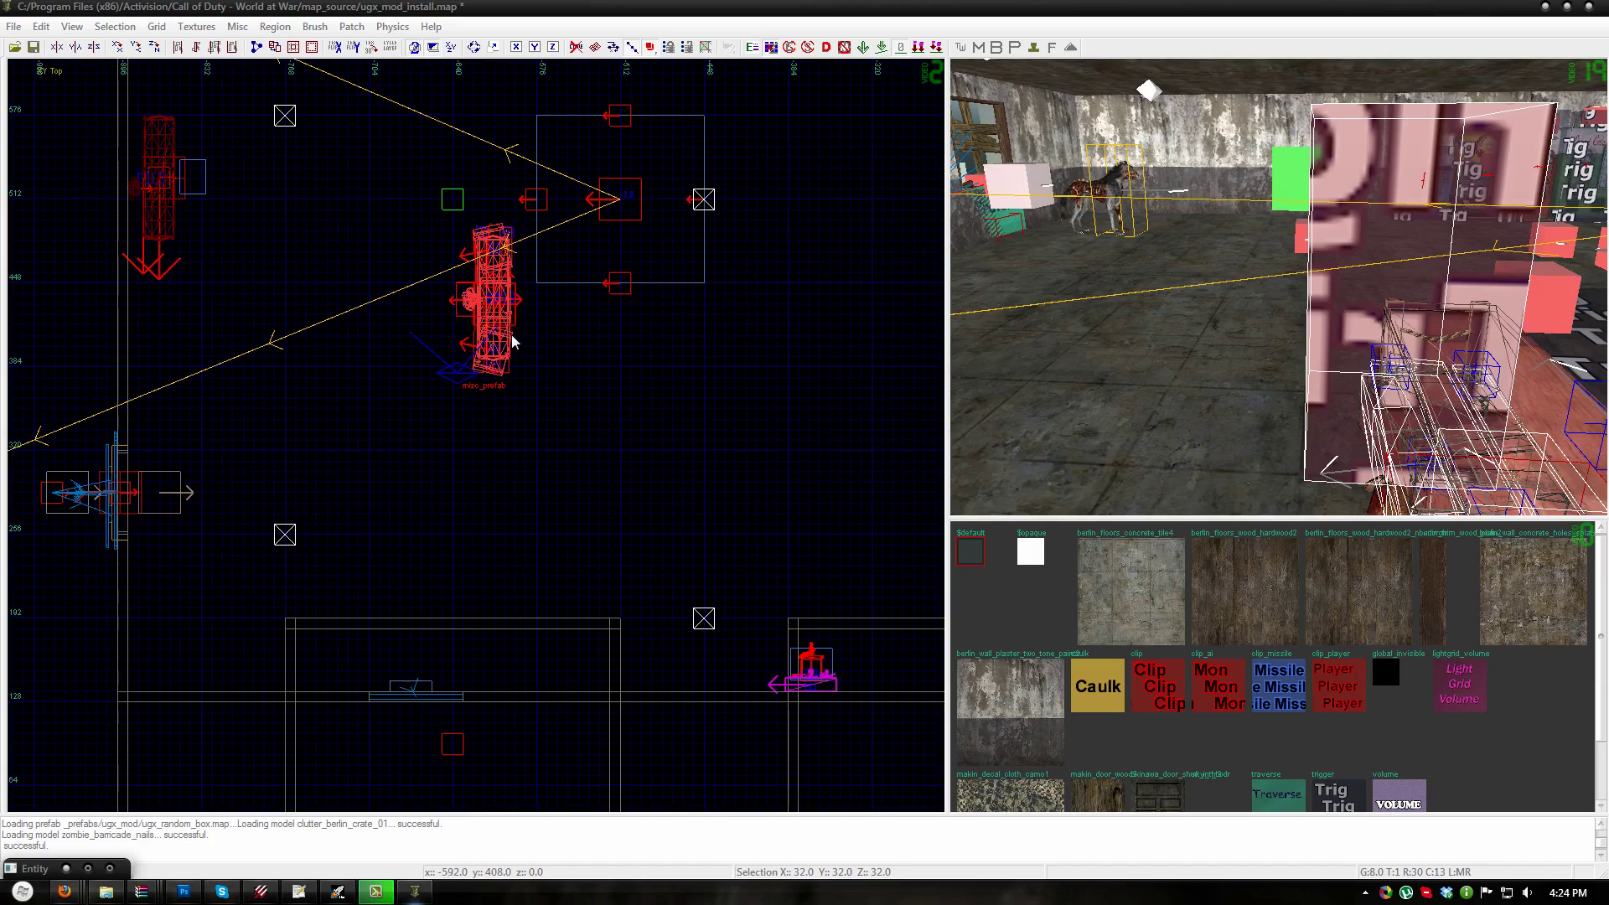
drag(496, 330, 683, 540)
mouse_move(1331, 433)
right_down()
mouse_move(1346, 435)
mouse_move(1309, 419)
right_up()
key(r)
drag(776, 530, 791, 537)
drag(633, 538, 654, 662)
- Align the random box prefab against the wall on a finer grid, stamp it into separate entities, and deselect it
right_drag(1061, 402, 1293, 354)
scroll(733, 637, up, 2)
drag(729, 667, 604, 679)
scroll(671, 669, up, 3)
key(2)
key(3)
key(bracketright)
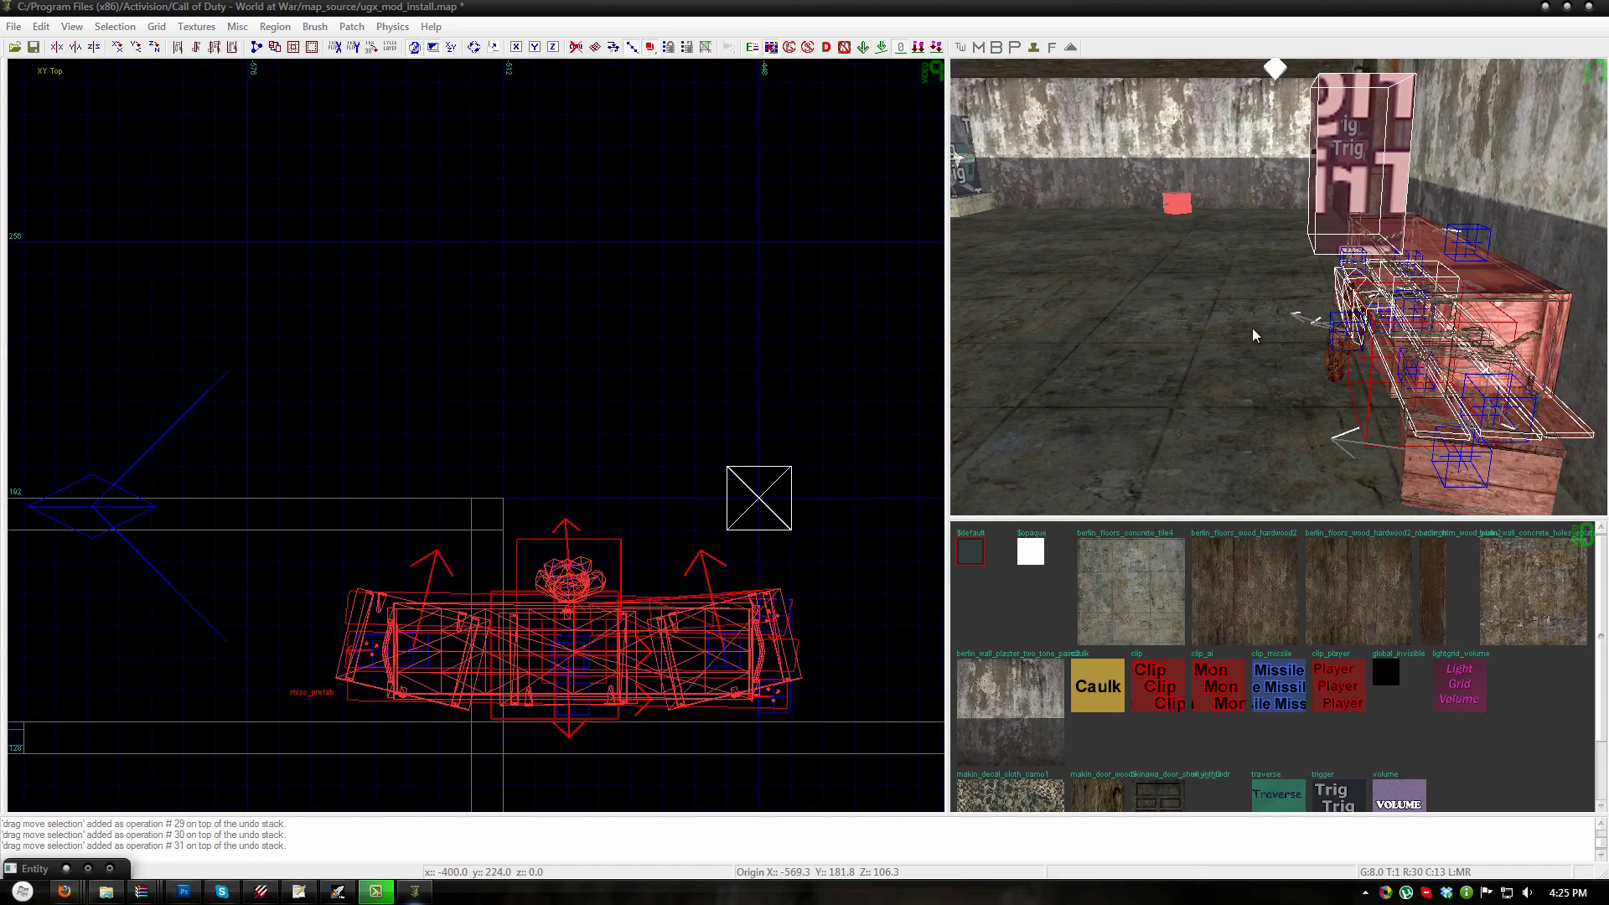
right_drag(1253, 329, 1244, 329)
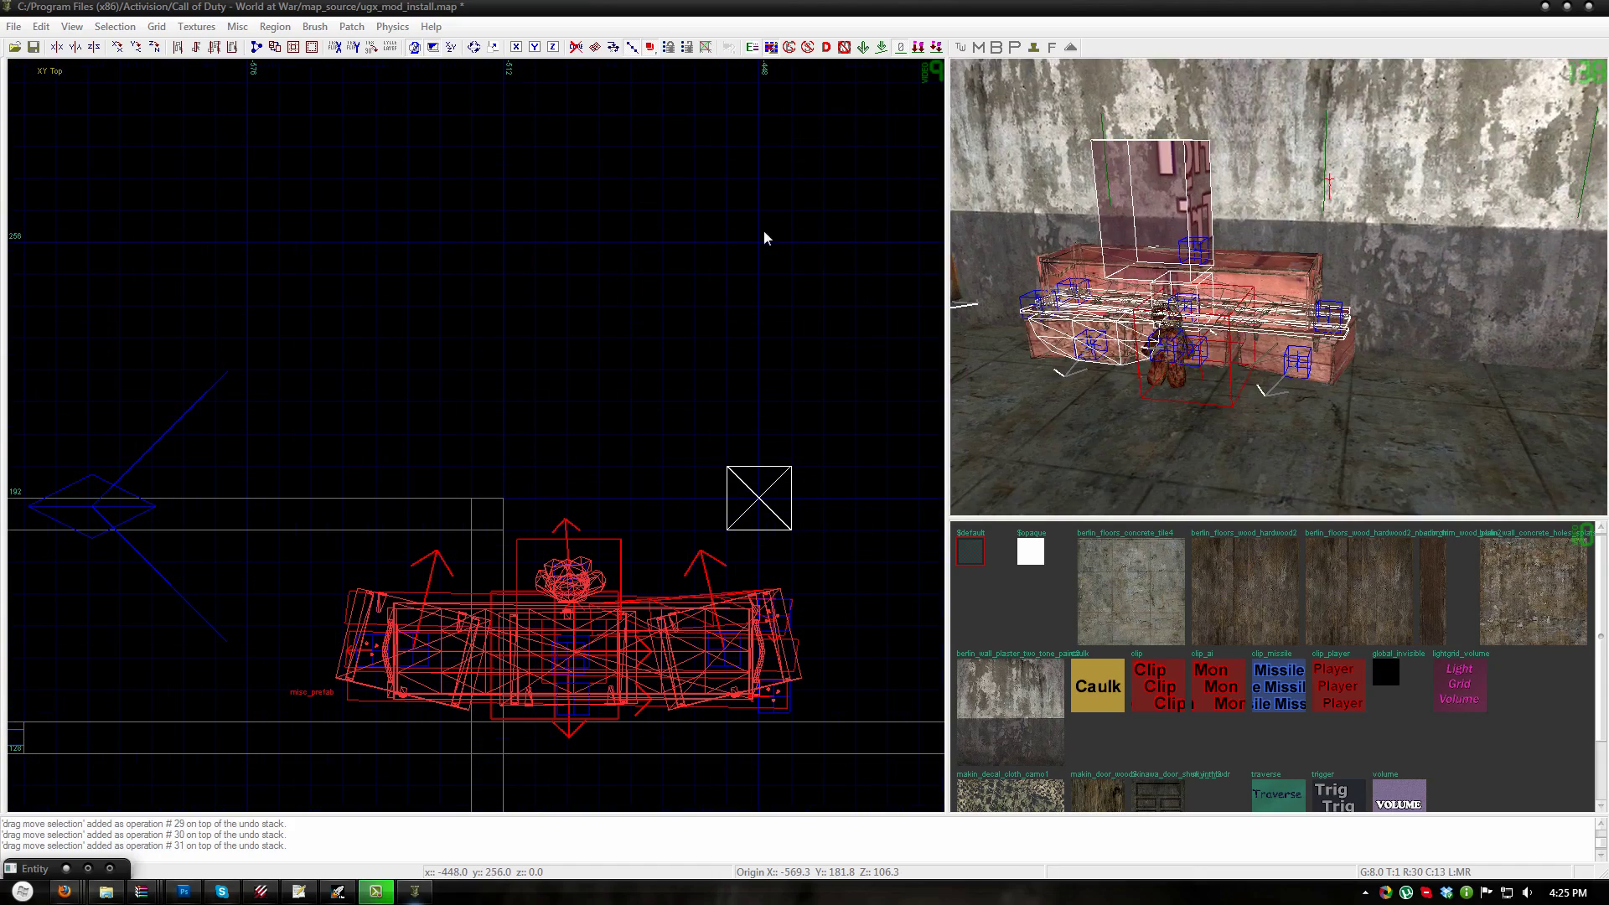
click(1032, 48)
key(Escape)
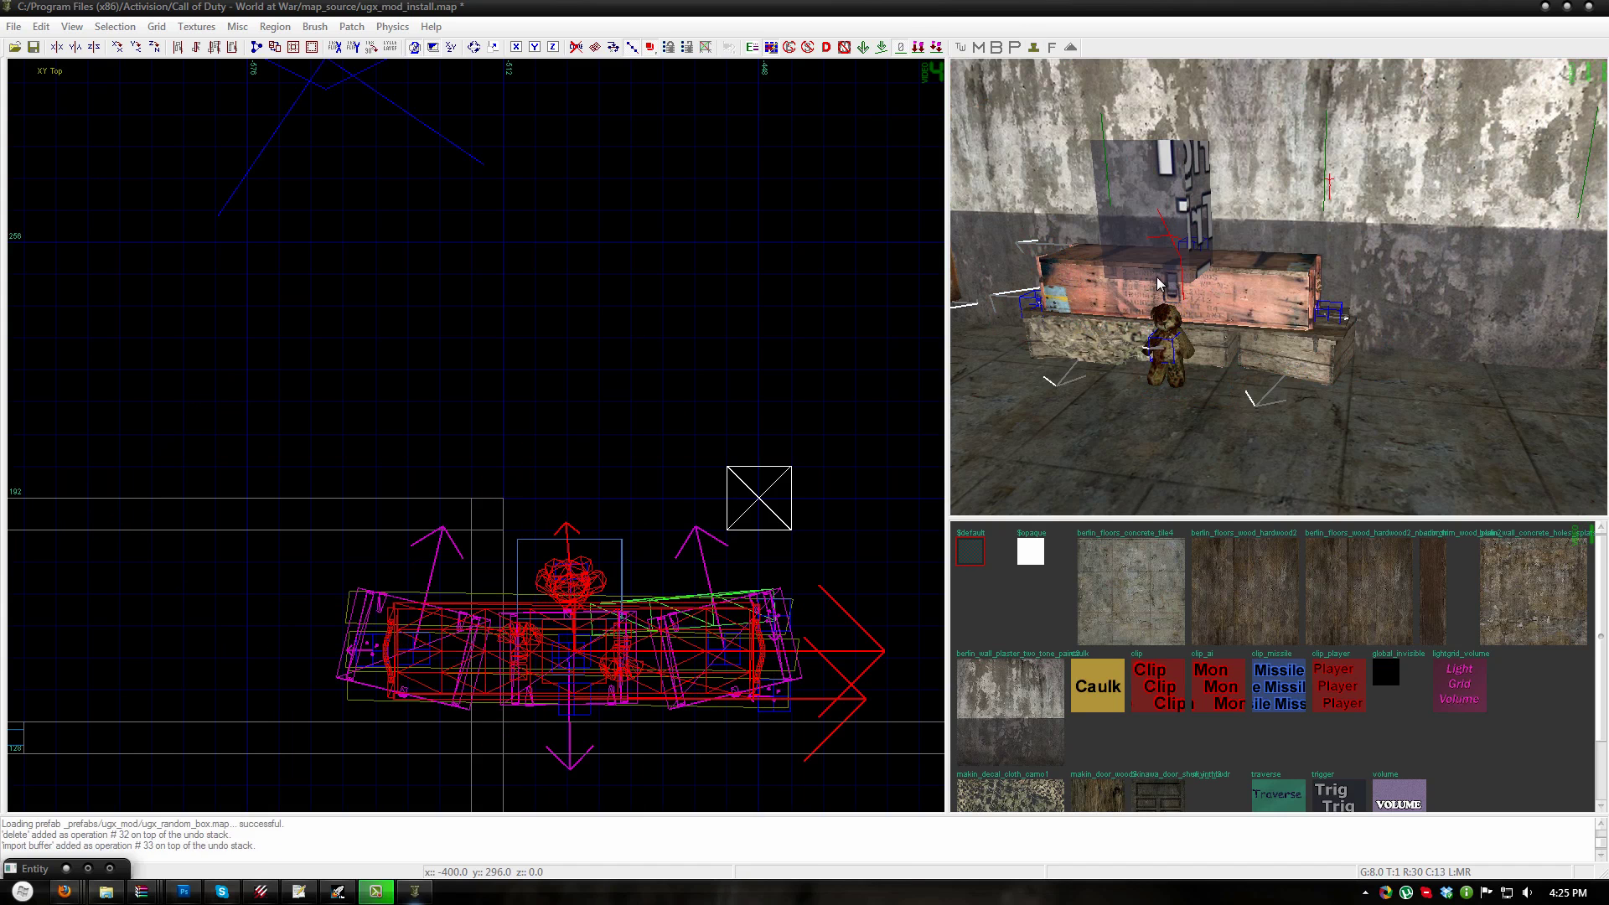
- Examine the script_noteworthy value of the random box's use trigger and the targetname value of its teddy bear model
shift+click(1155, 193)
key(n)
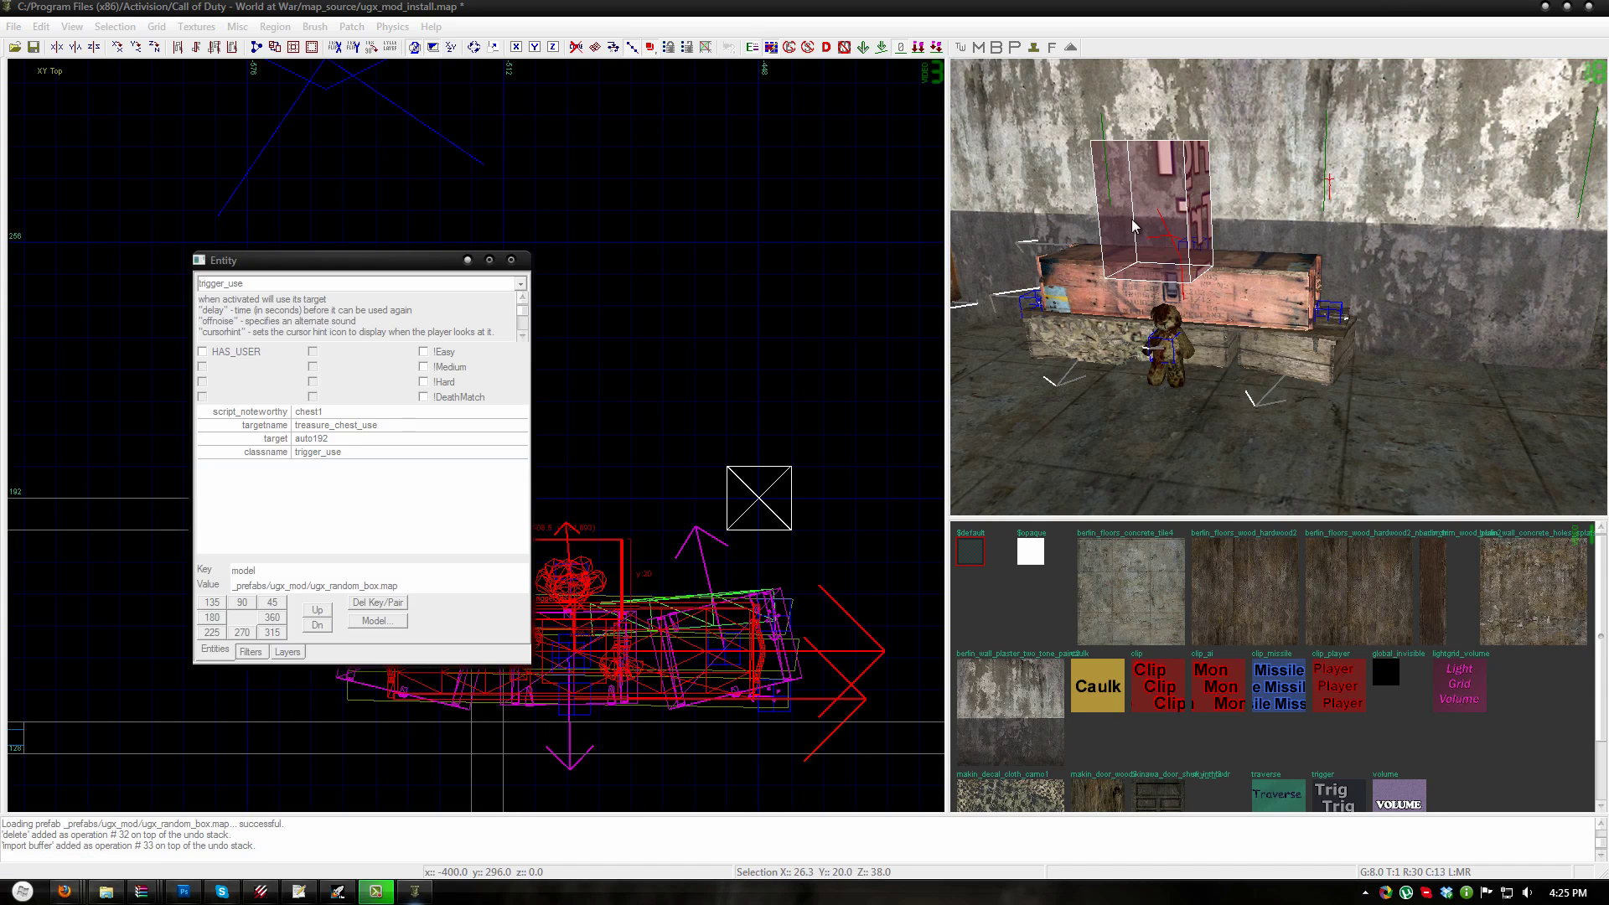
click(222, 413)
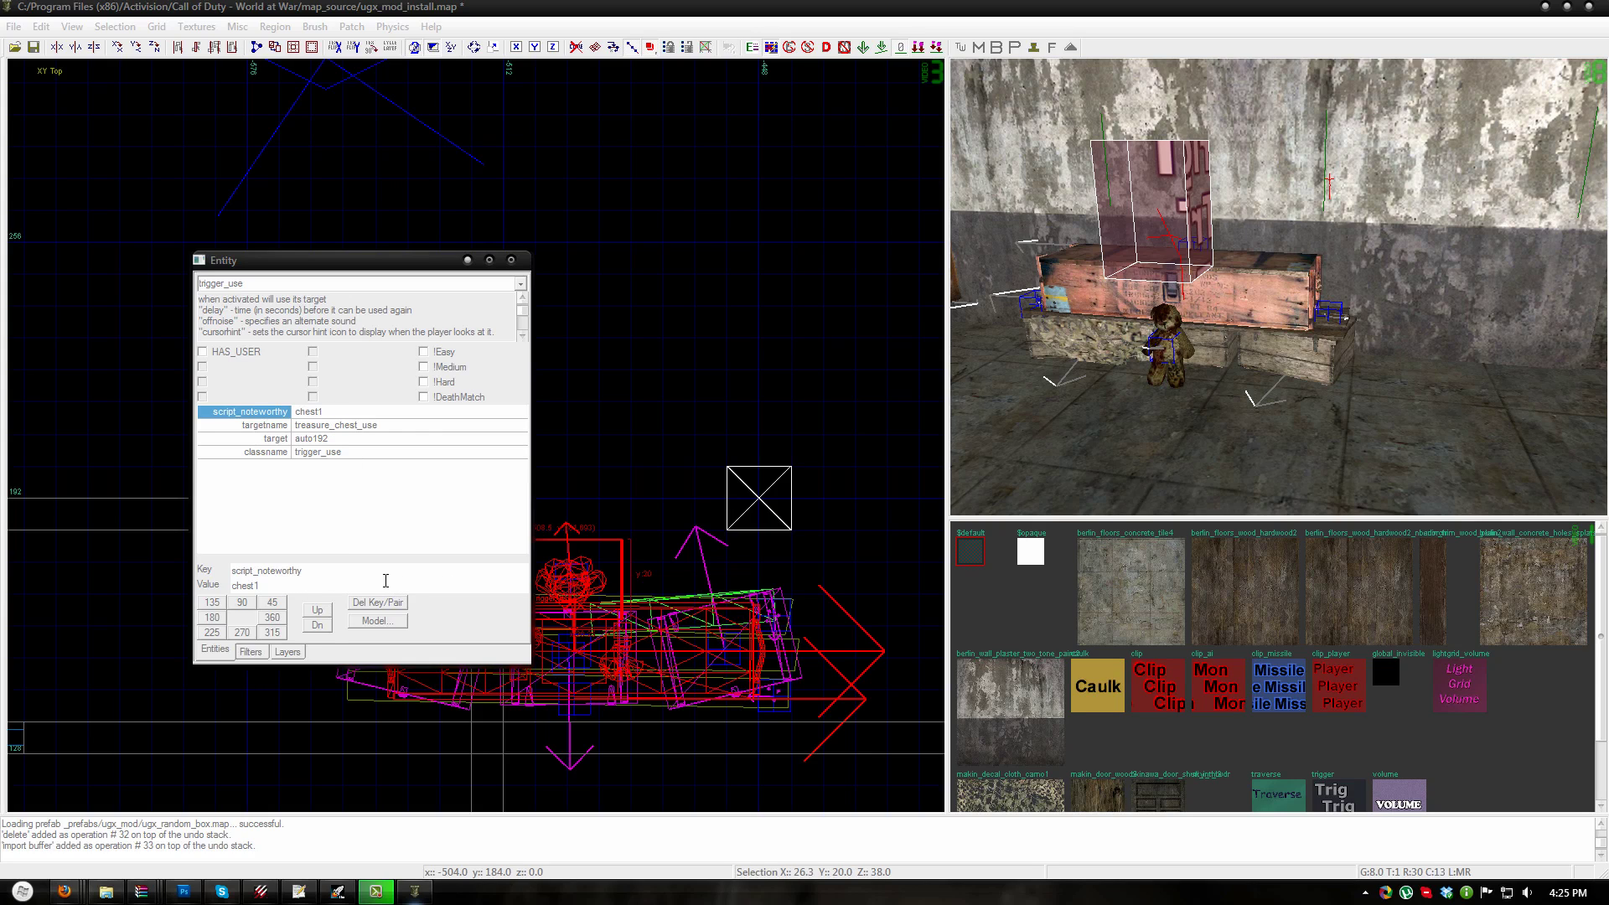
right_drag(1159, 387, 1180, 375)
key(Escape)
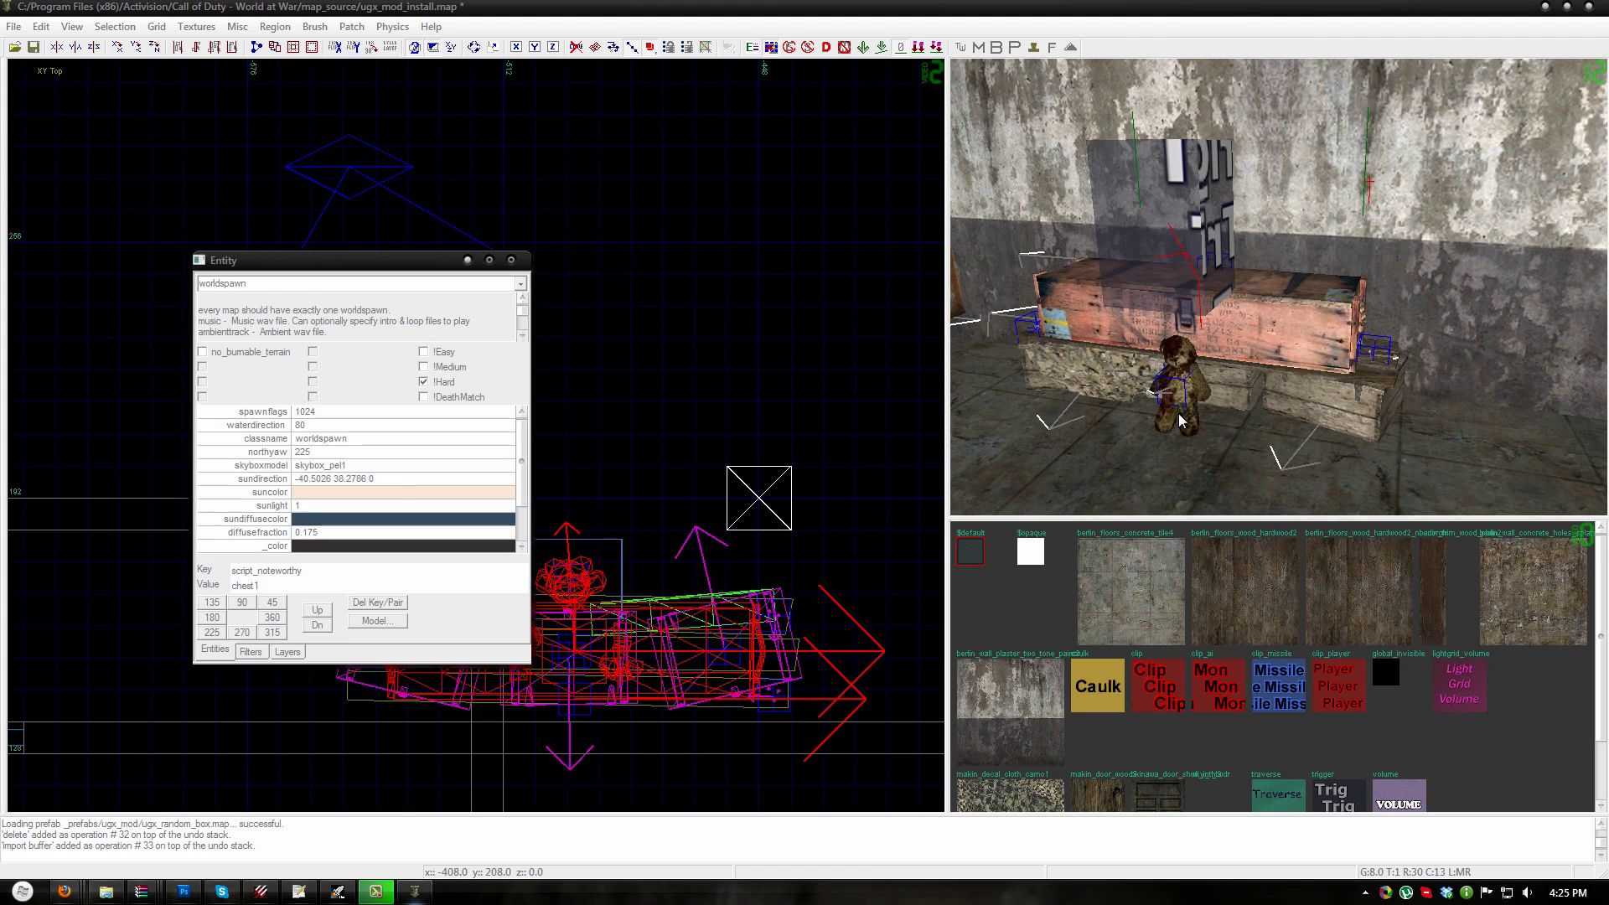
shift+click(1180, 375)
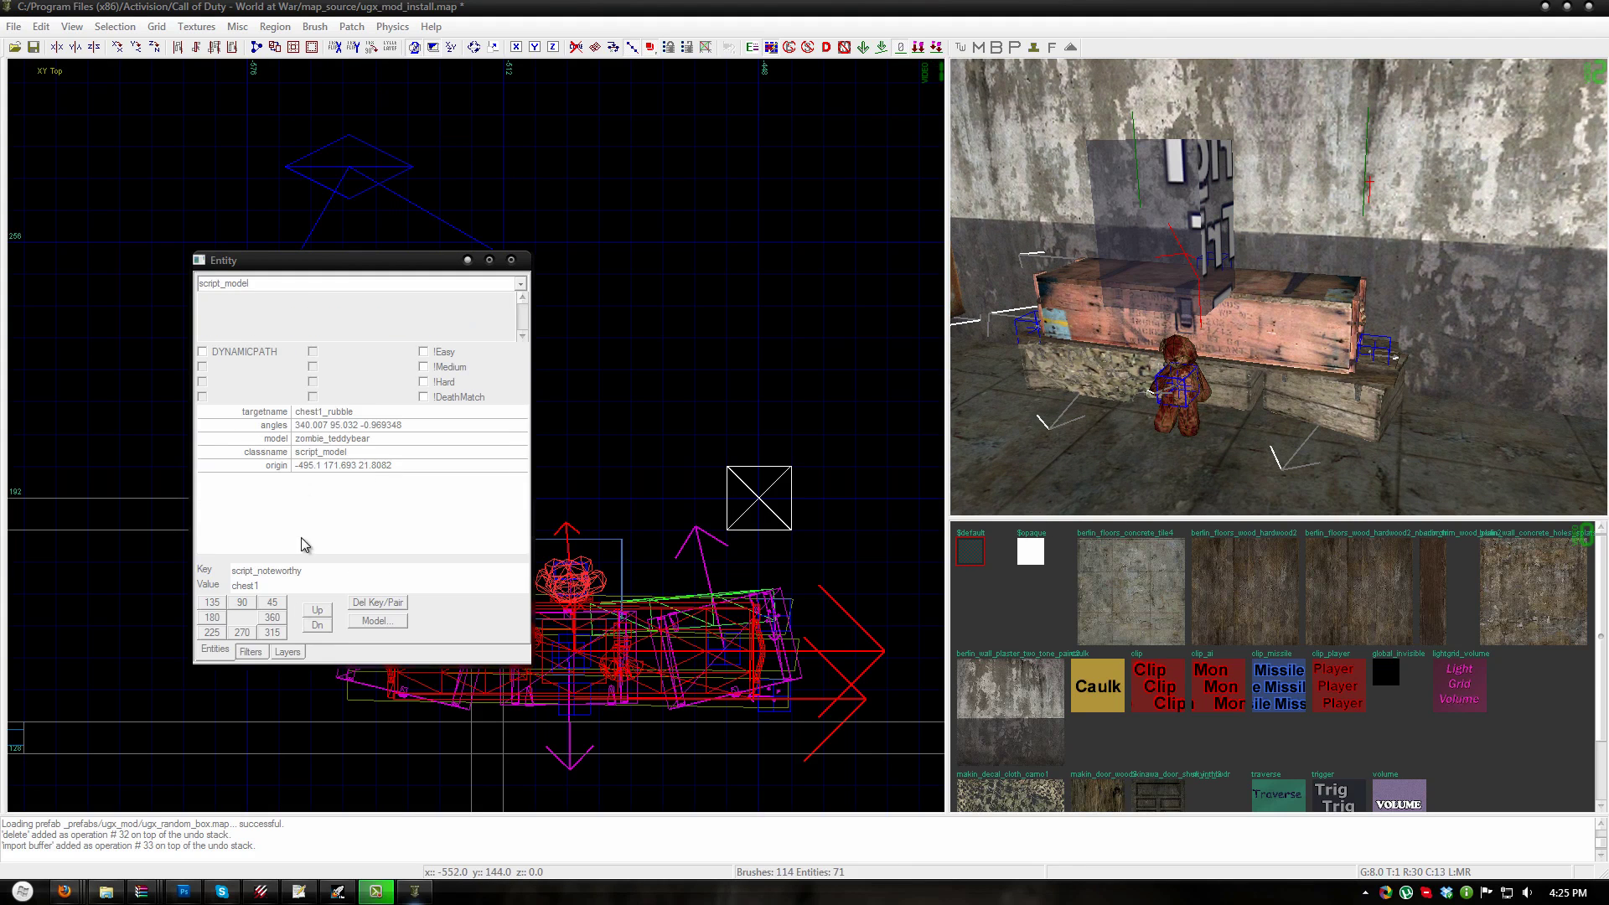
click(273, 412)
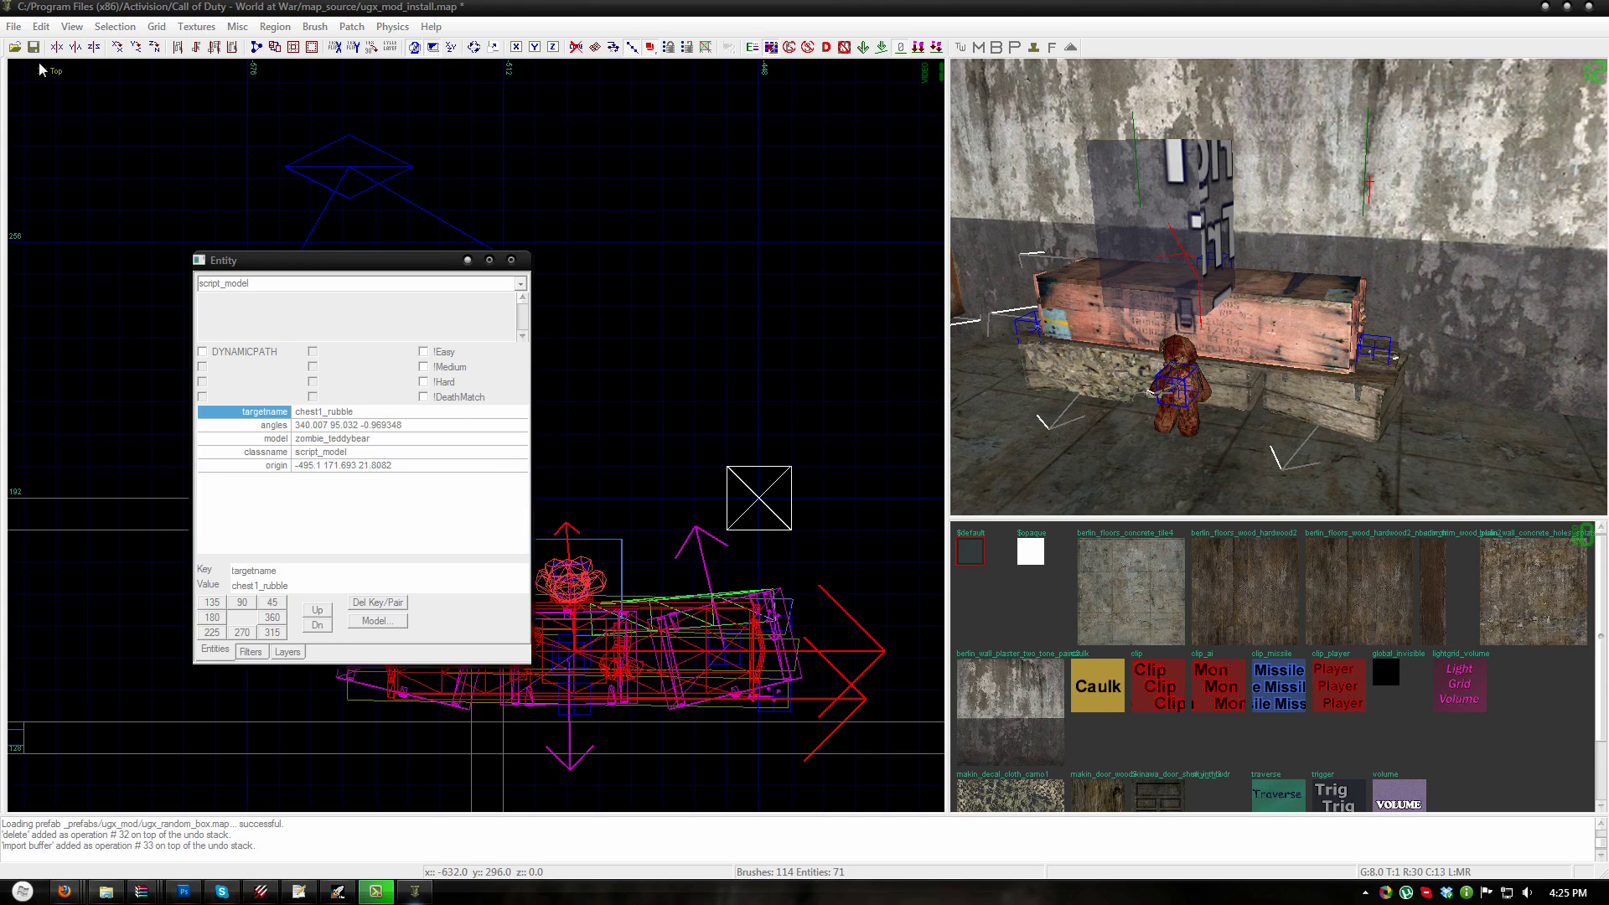
click(466, 260)
scroll(520, 330, down, 7)
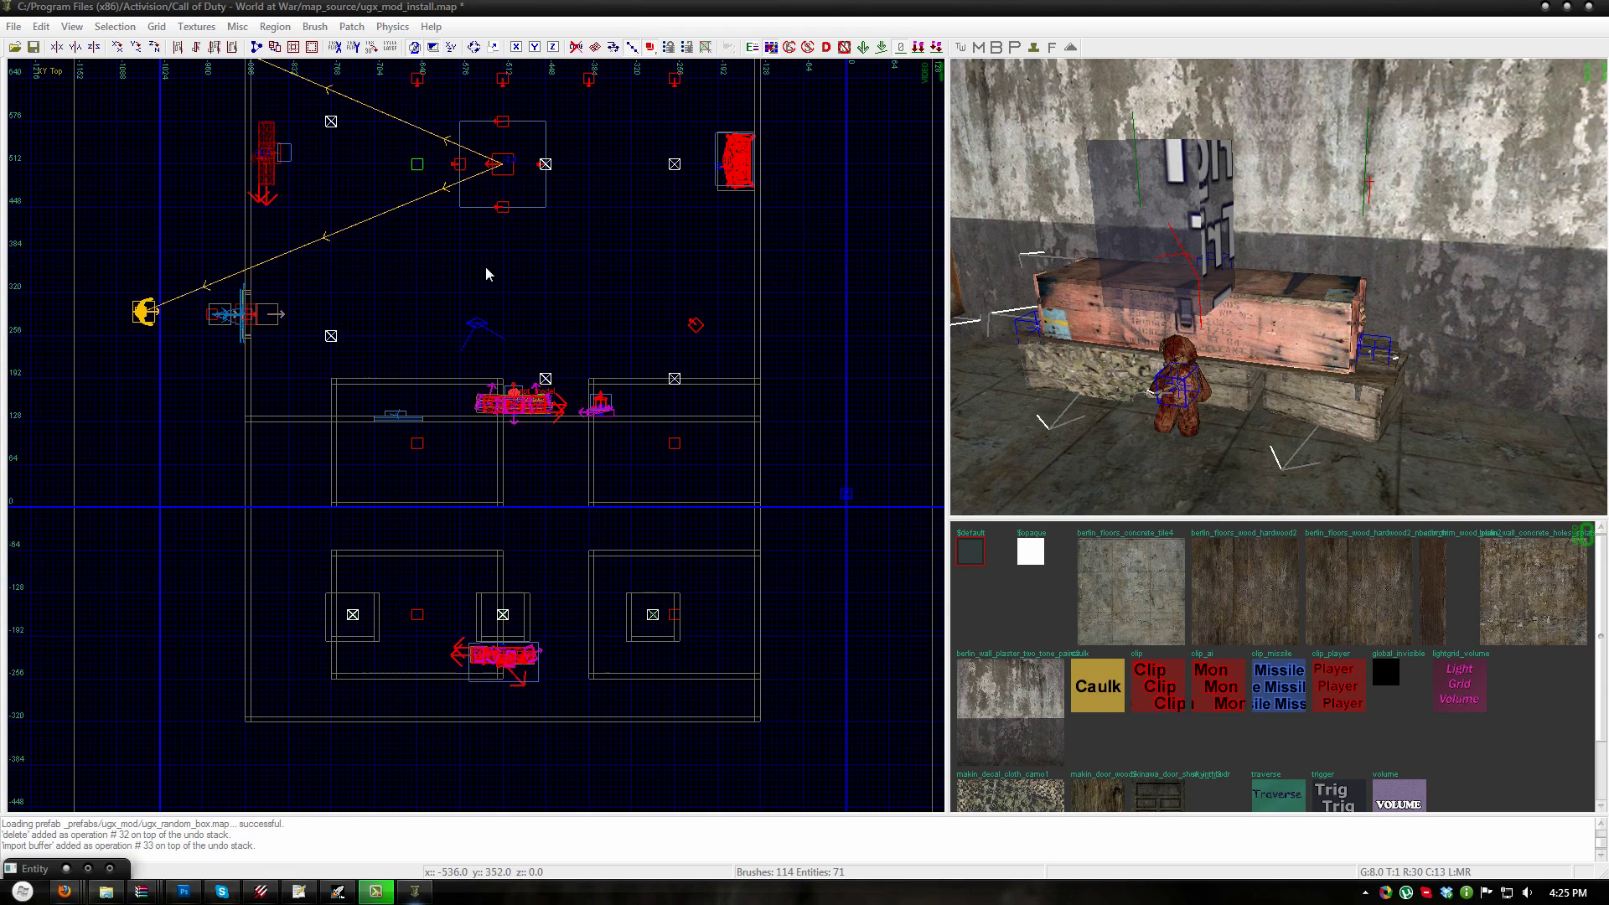
scroll(487, 274, up, 3)
right_click(457, 414)
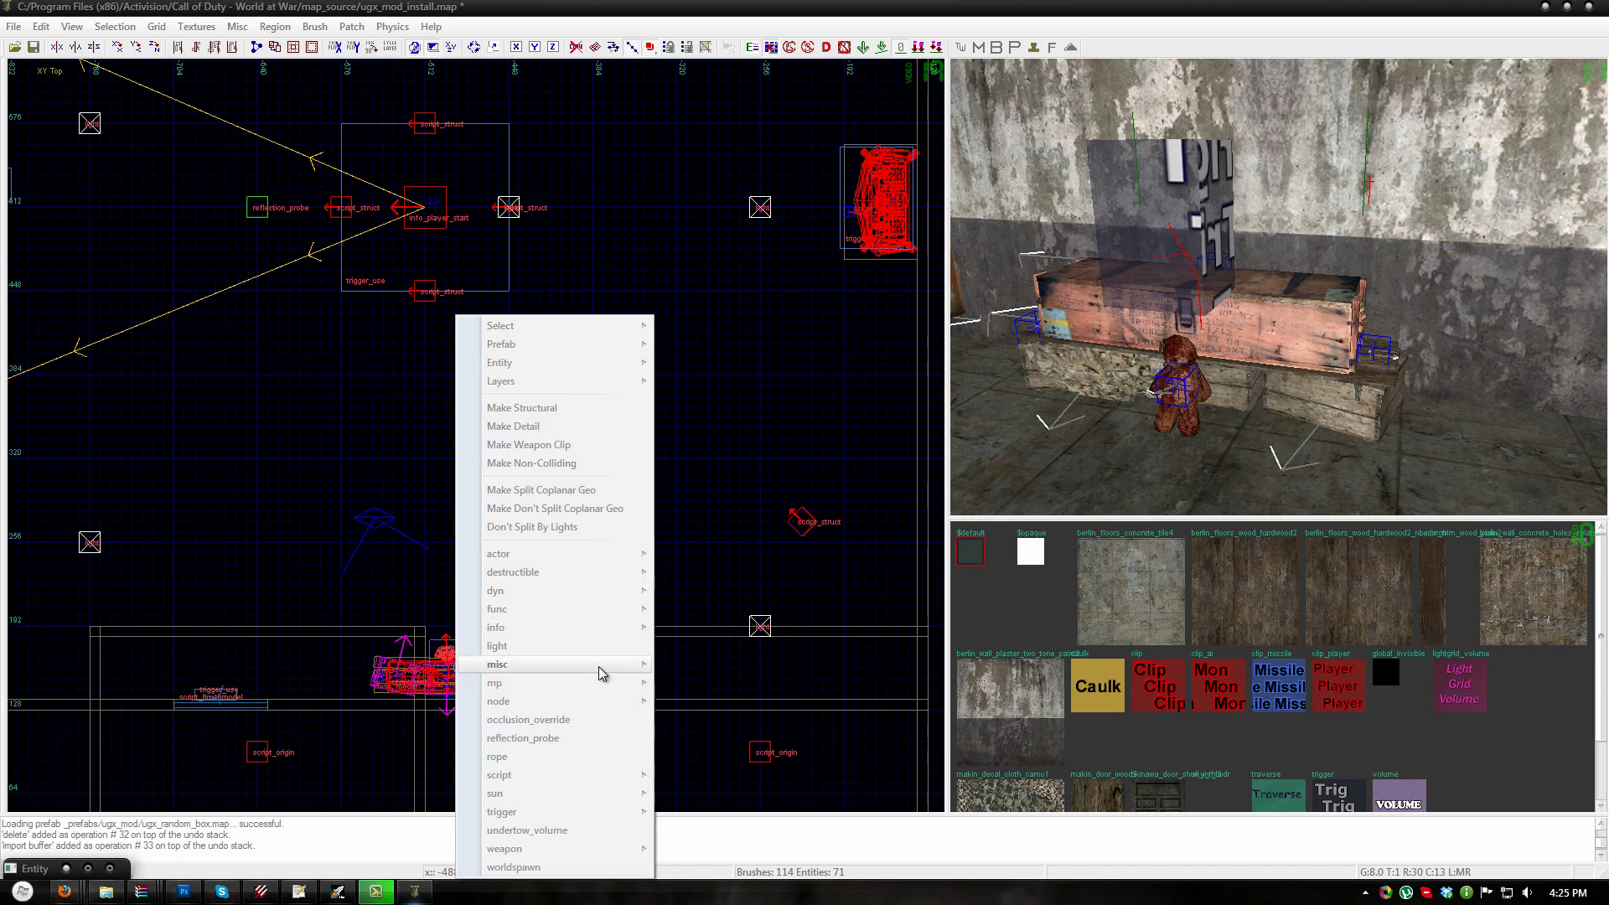
mouse_move(602, 673)
click(693, 683)
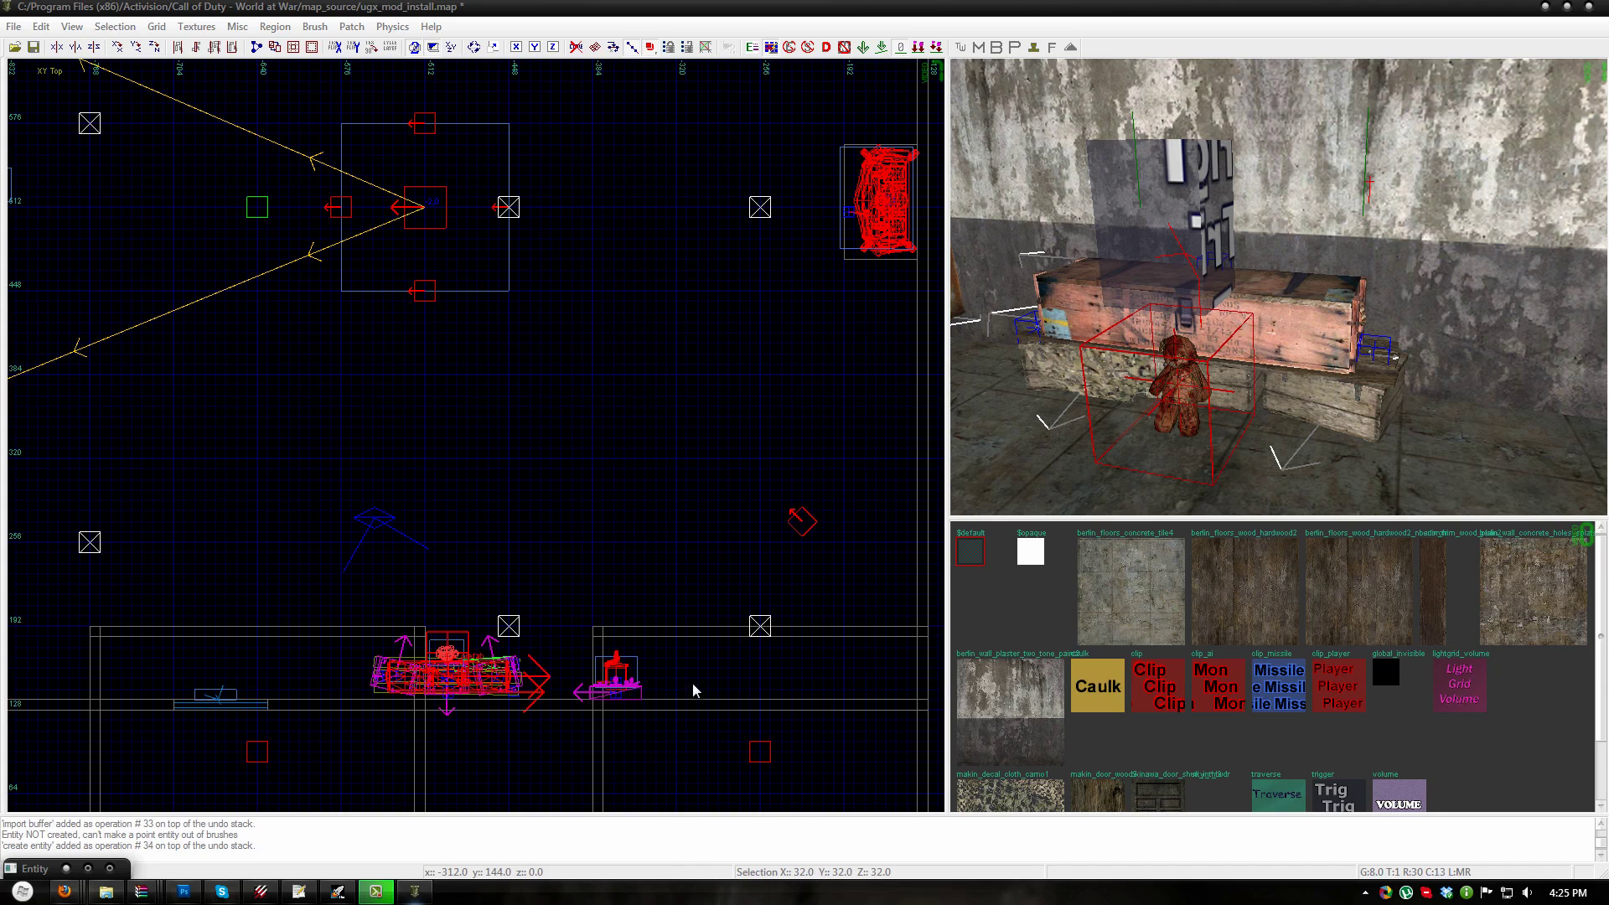
right_drag(1212, 443, 1213, 442)
key(ctrl+z)
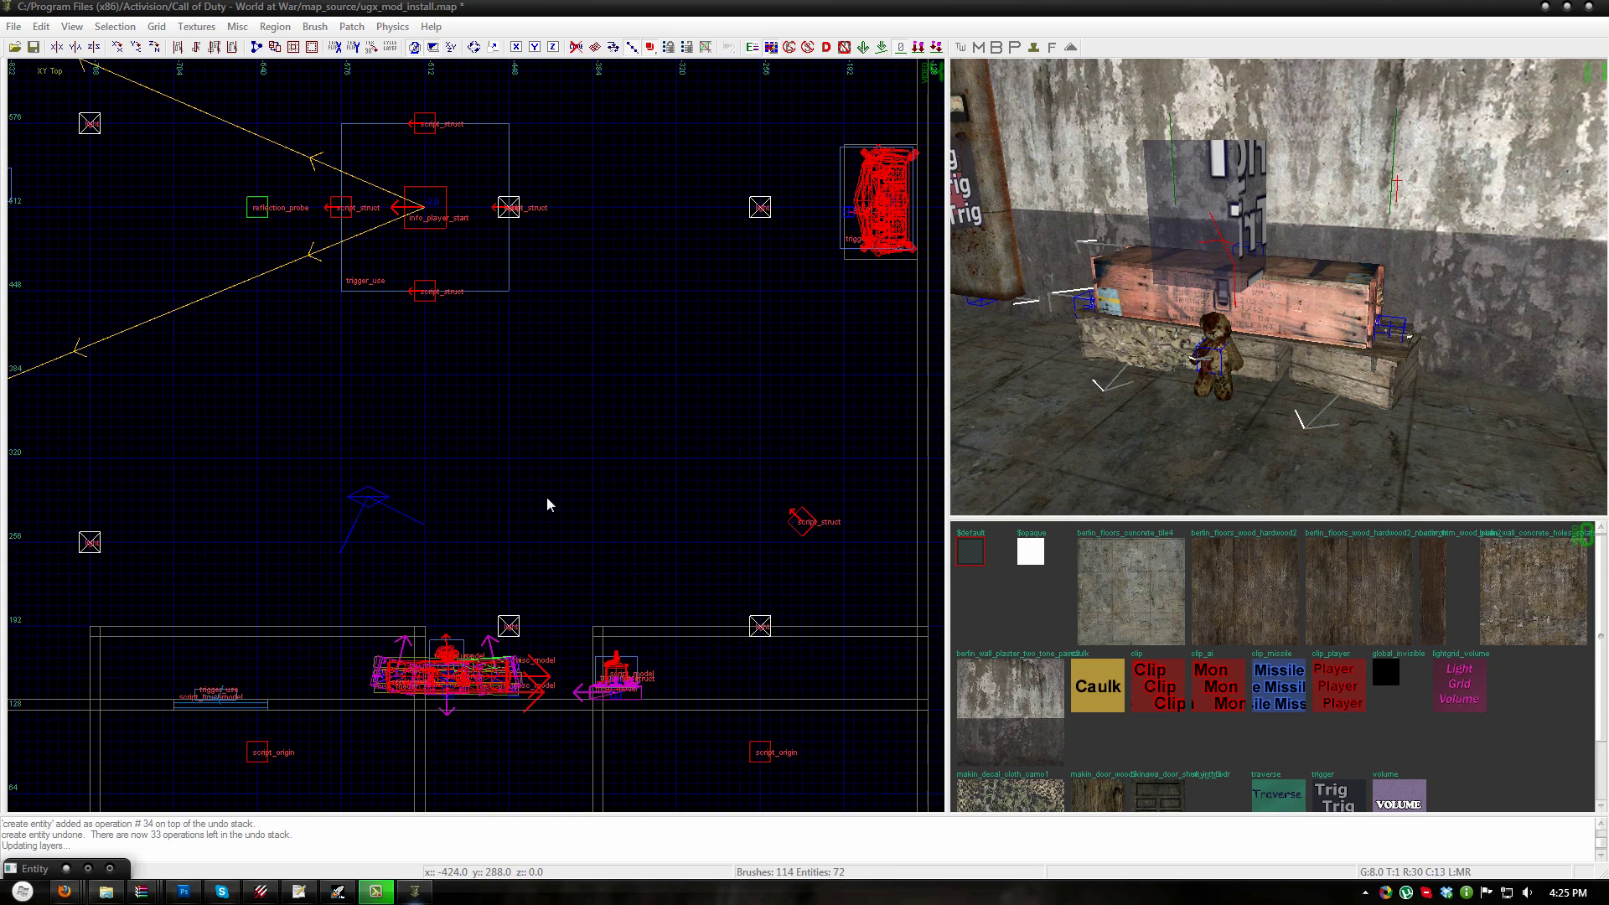
- Add a misc_prefab entity south of the player start, using ugx_sentry_turret_load.map from the ugx_mod prefab folder as its model
right_click(419, 418)
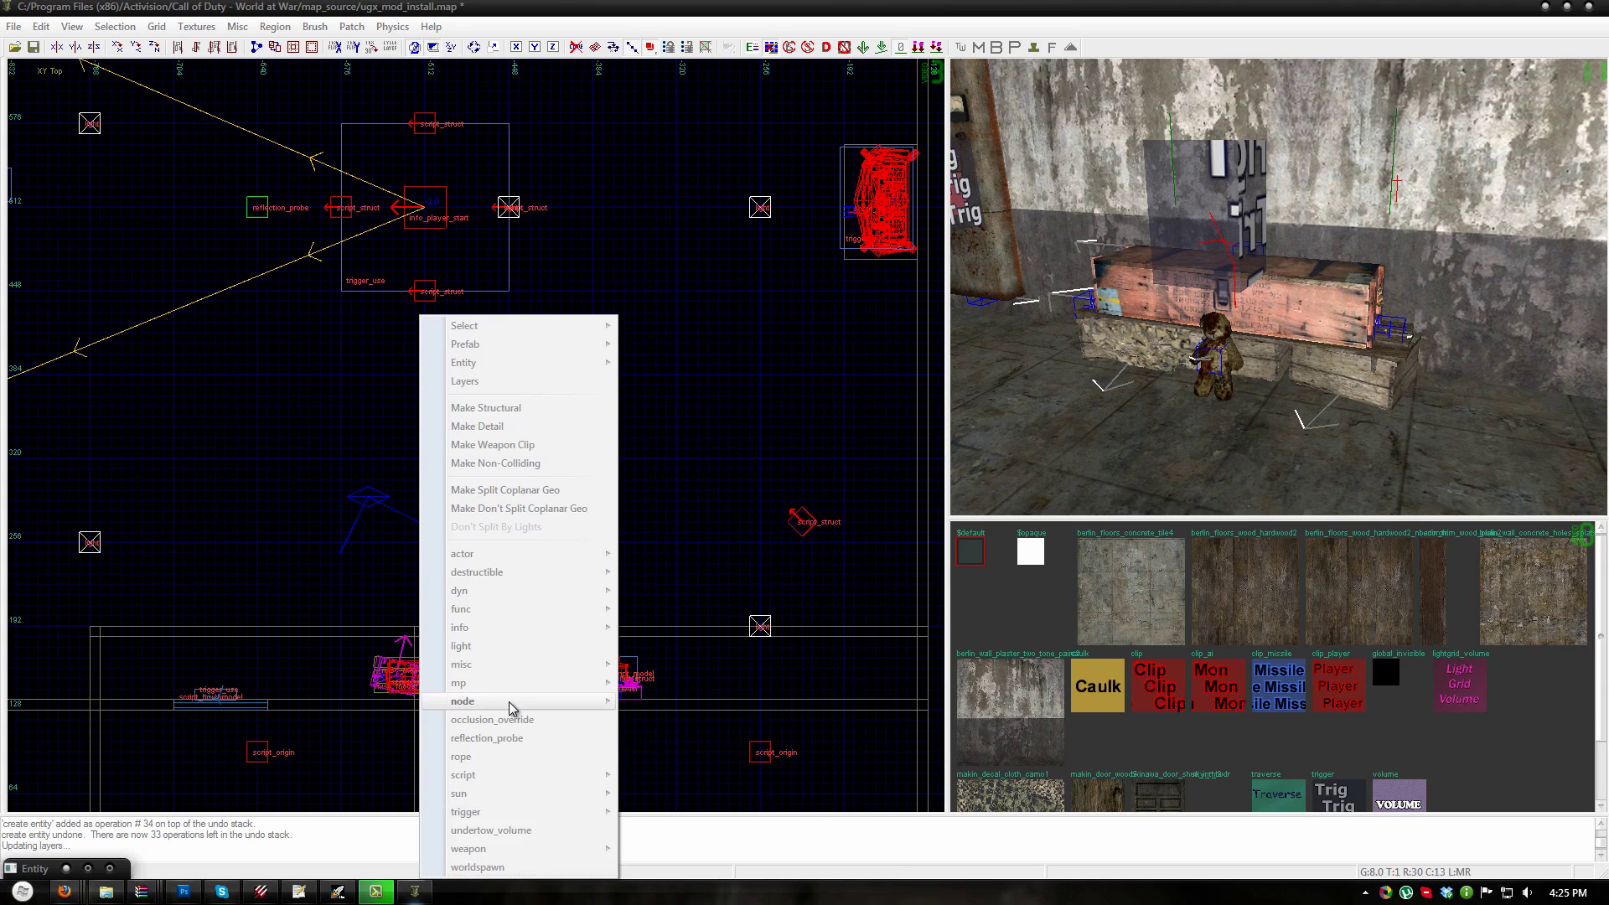
mouse_move(513, 671)
click(675, 681)
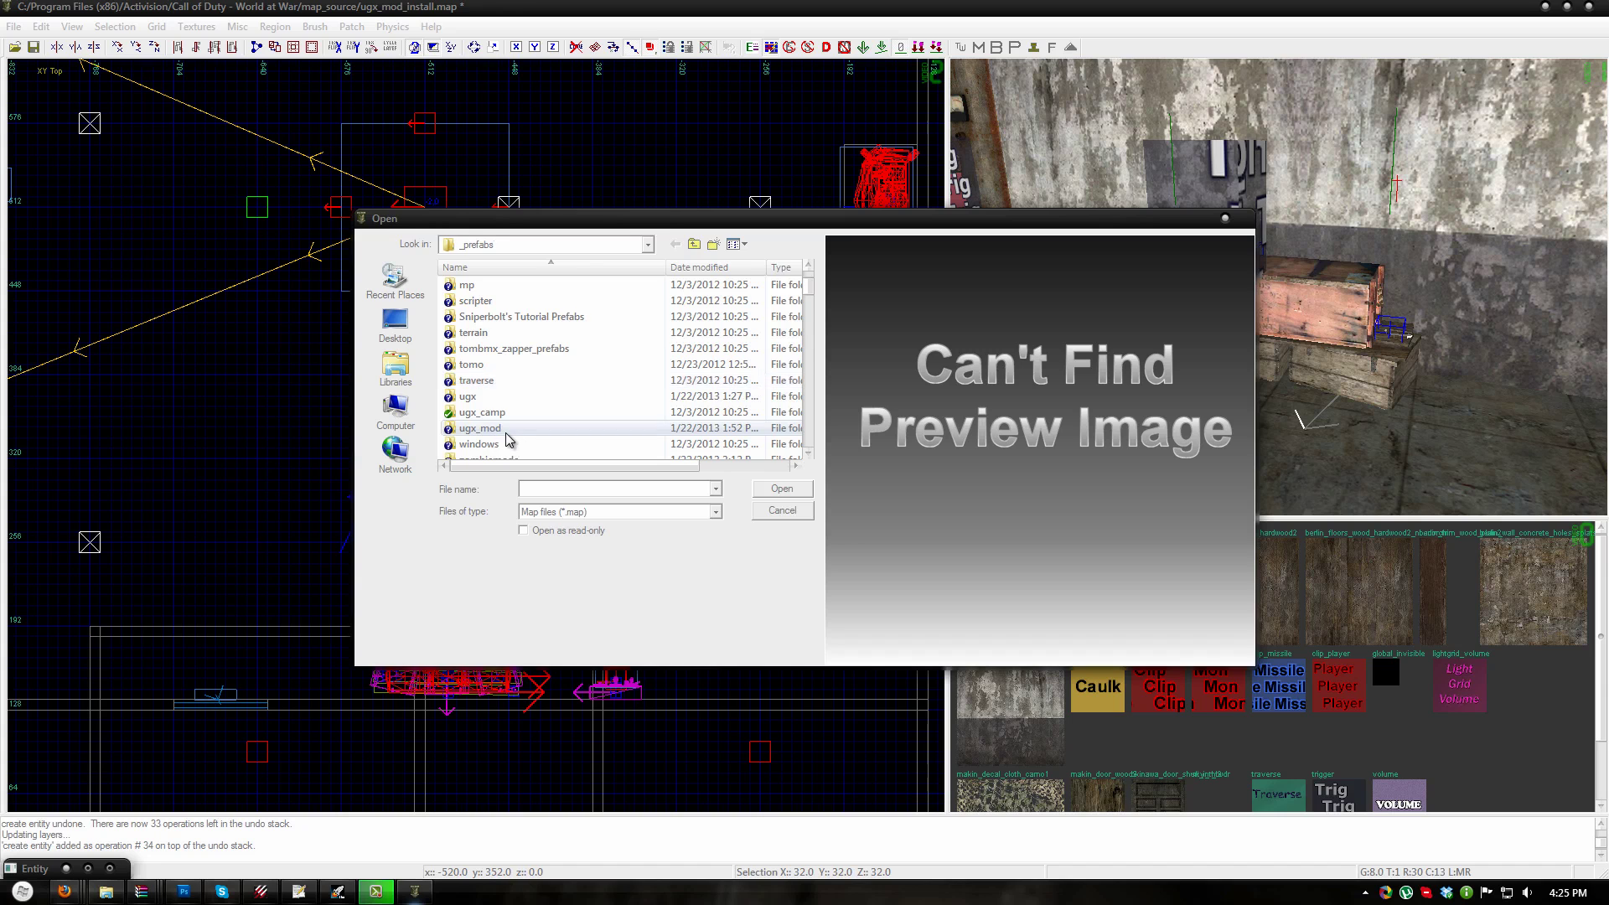
double_click(506, 430)
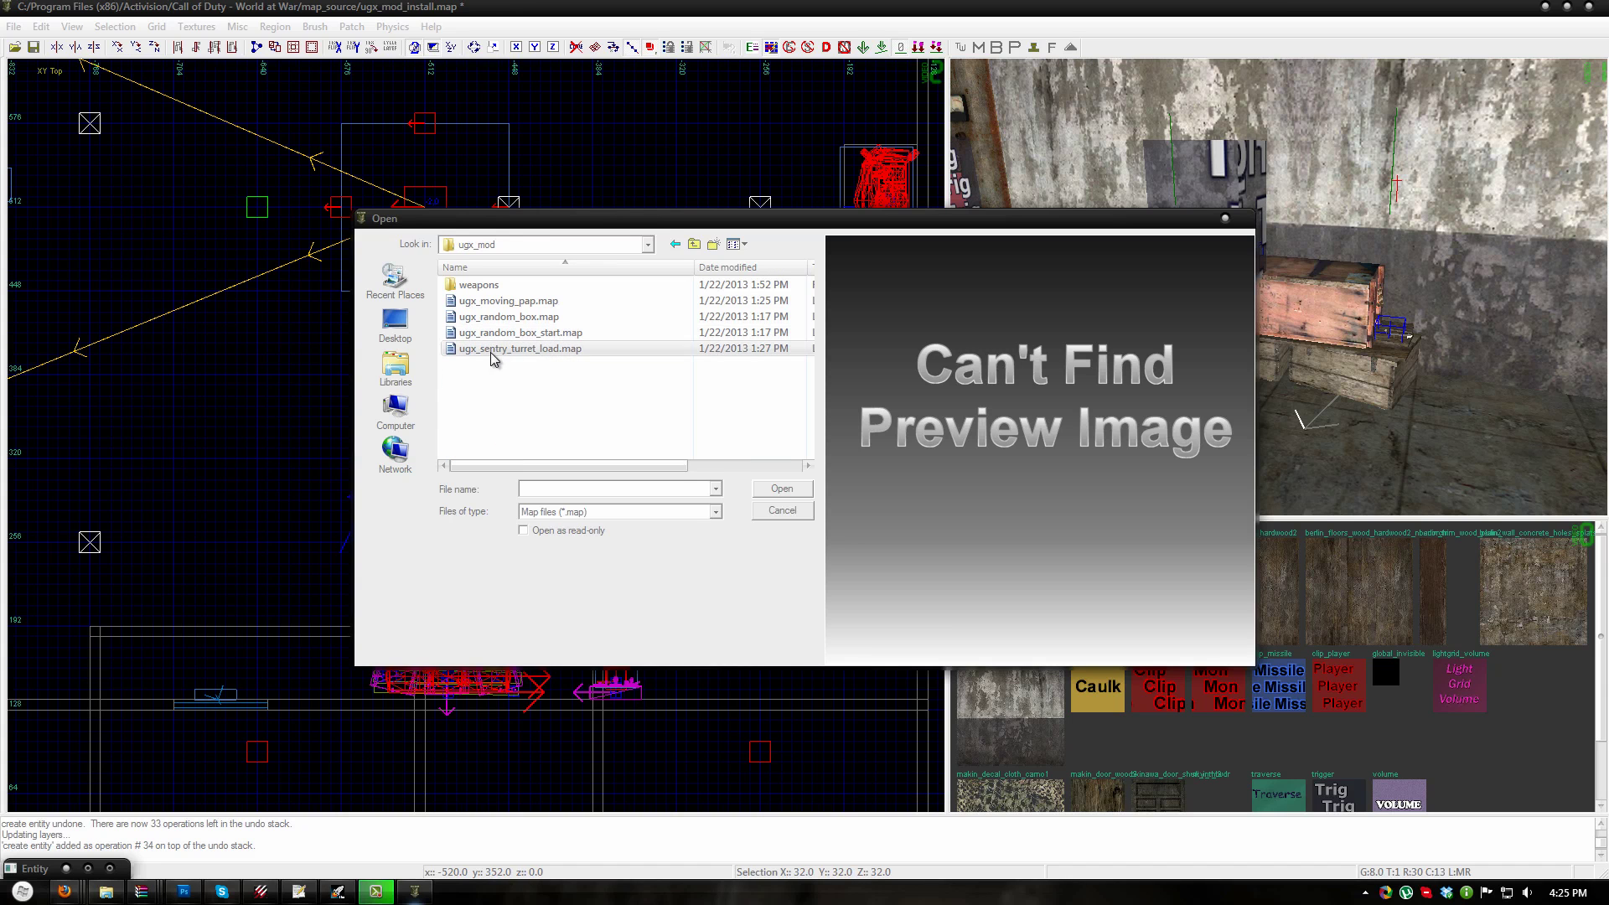
click(548, 352)
double_click(548, 351)
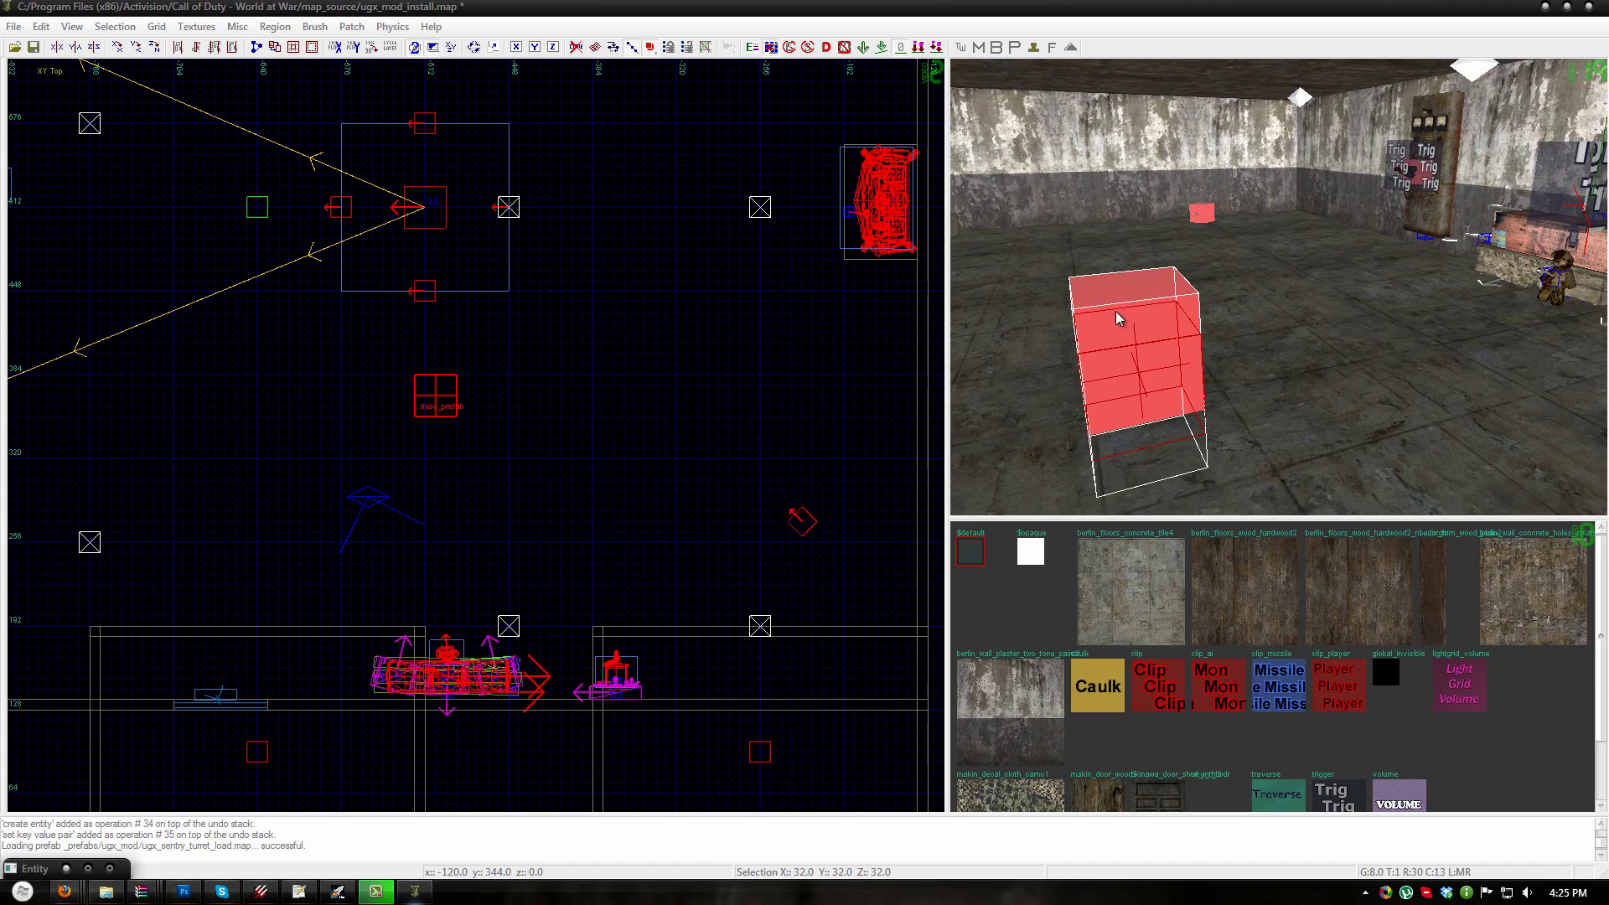
- Raise the sentry turret prefab above the floor, stamp it into a separate misc_turret entity, and deselect it
key(ctrl+Tab)
drag(517, 446, 517, 382)
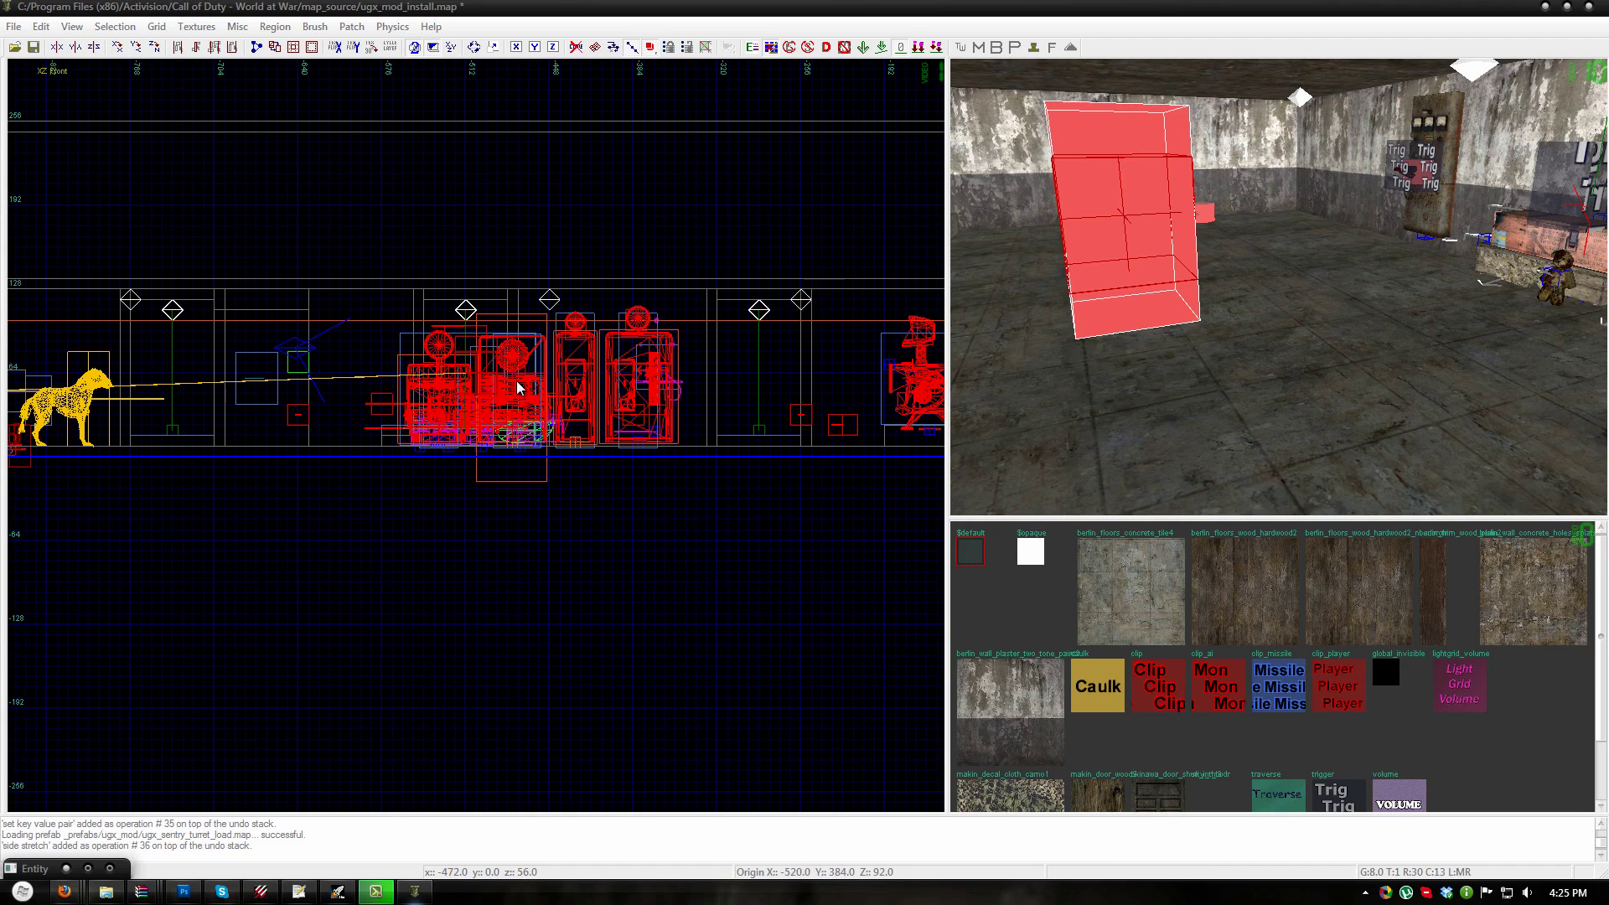
key(n)
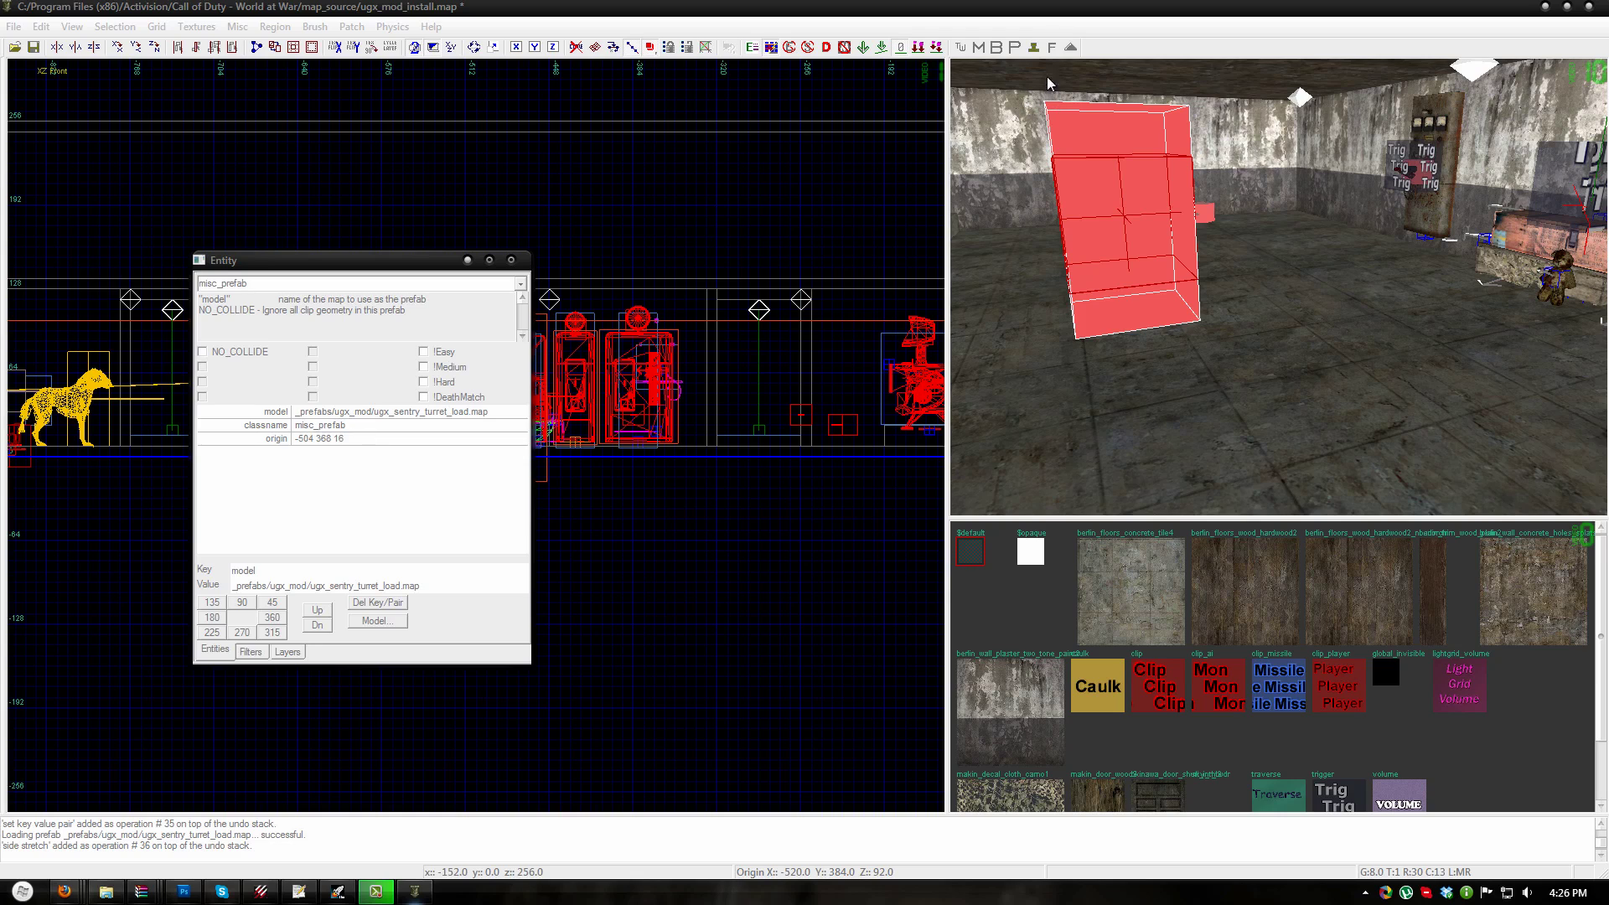
click(1031, 52)
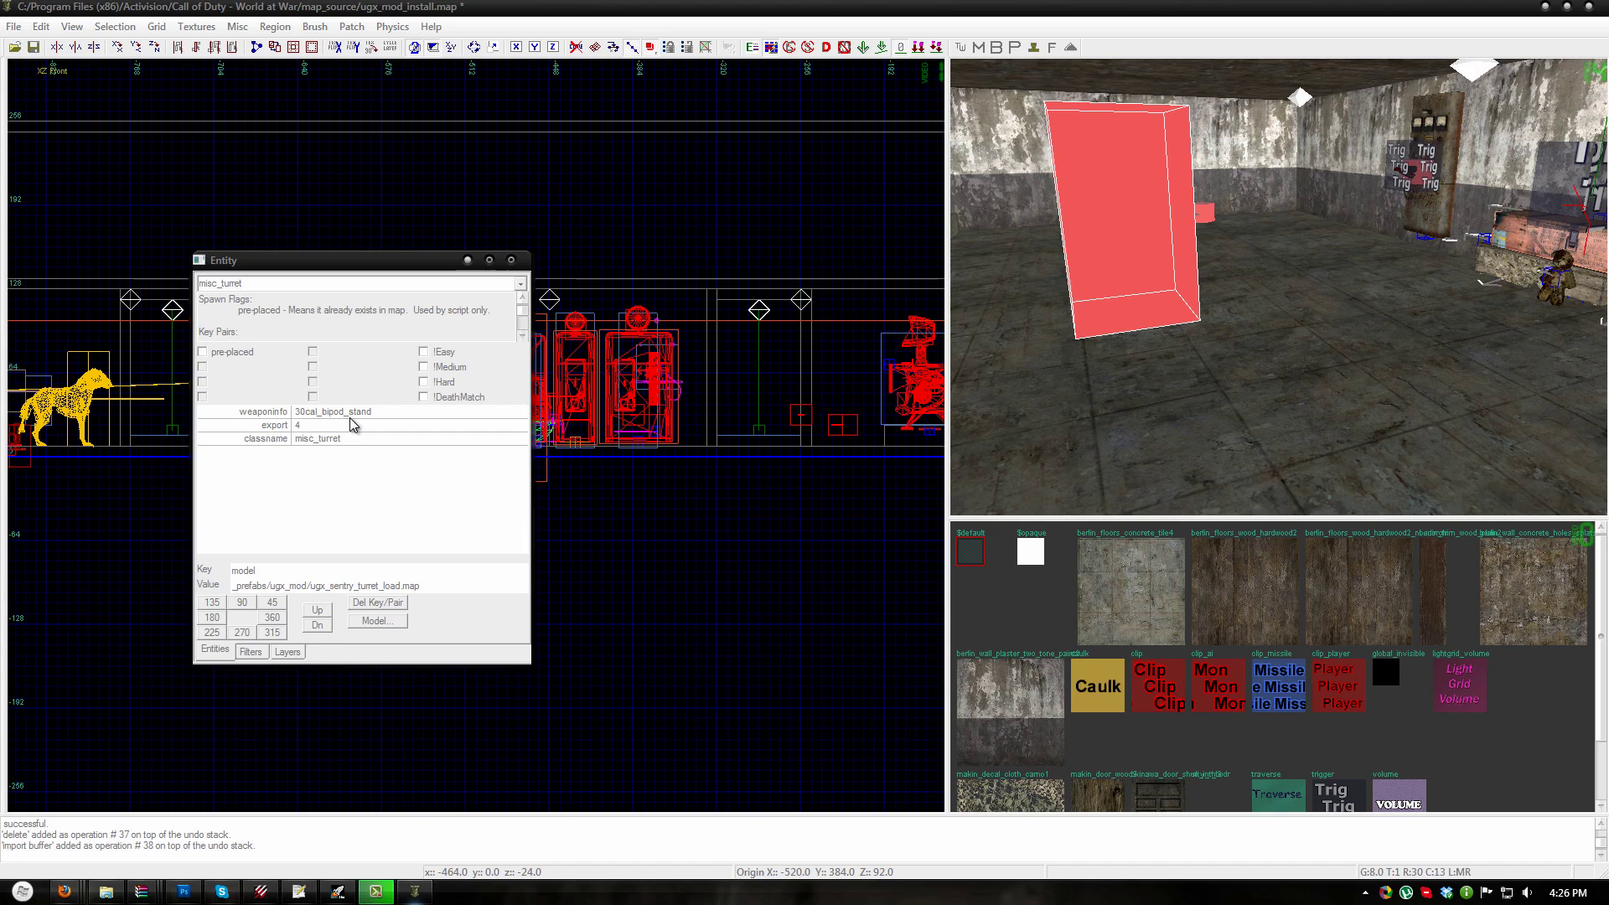
right_drag(921, 308, 899, 334)
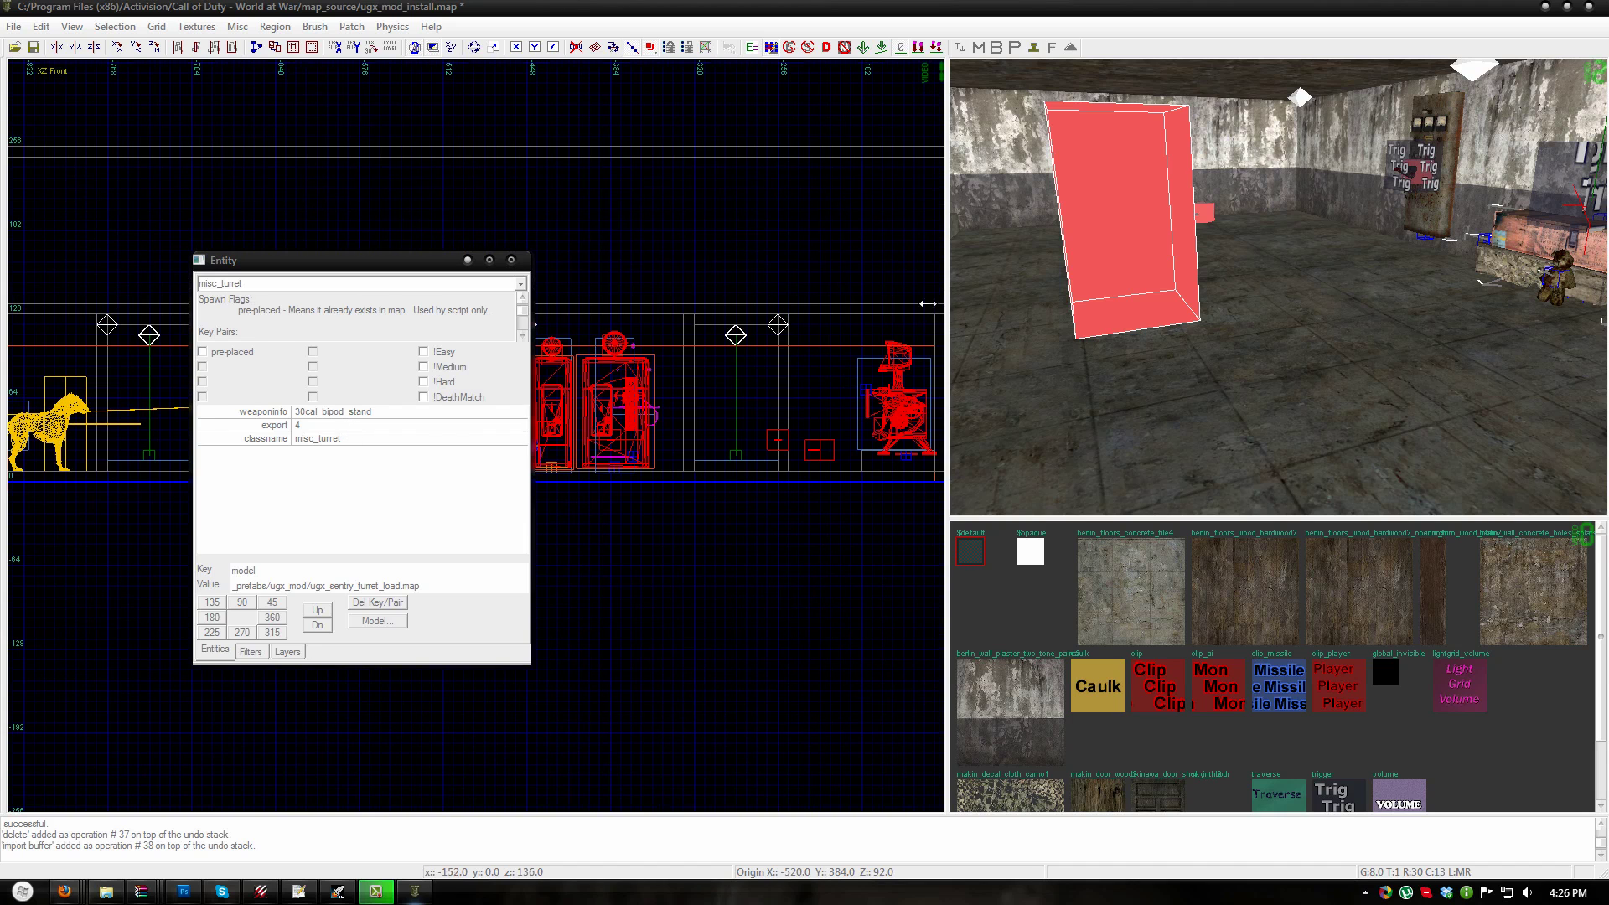
right_drag(1036, 310, 1073, 274)
key(Escape)
- Move the misc_turret entity below the map floor beneath the player start, deselect it, and save the map
shift+click(1218, 237)
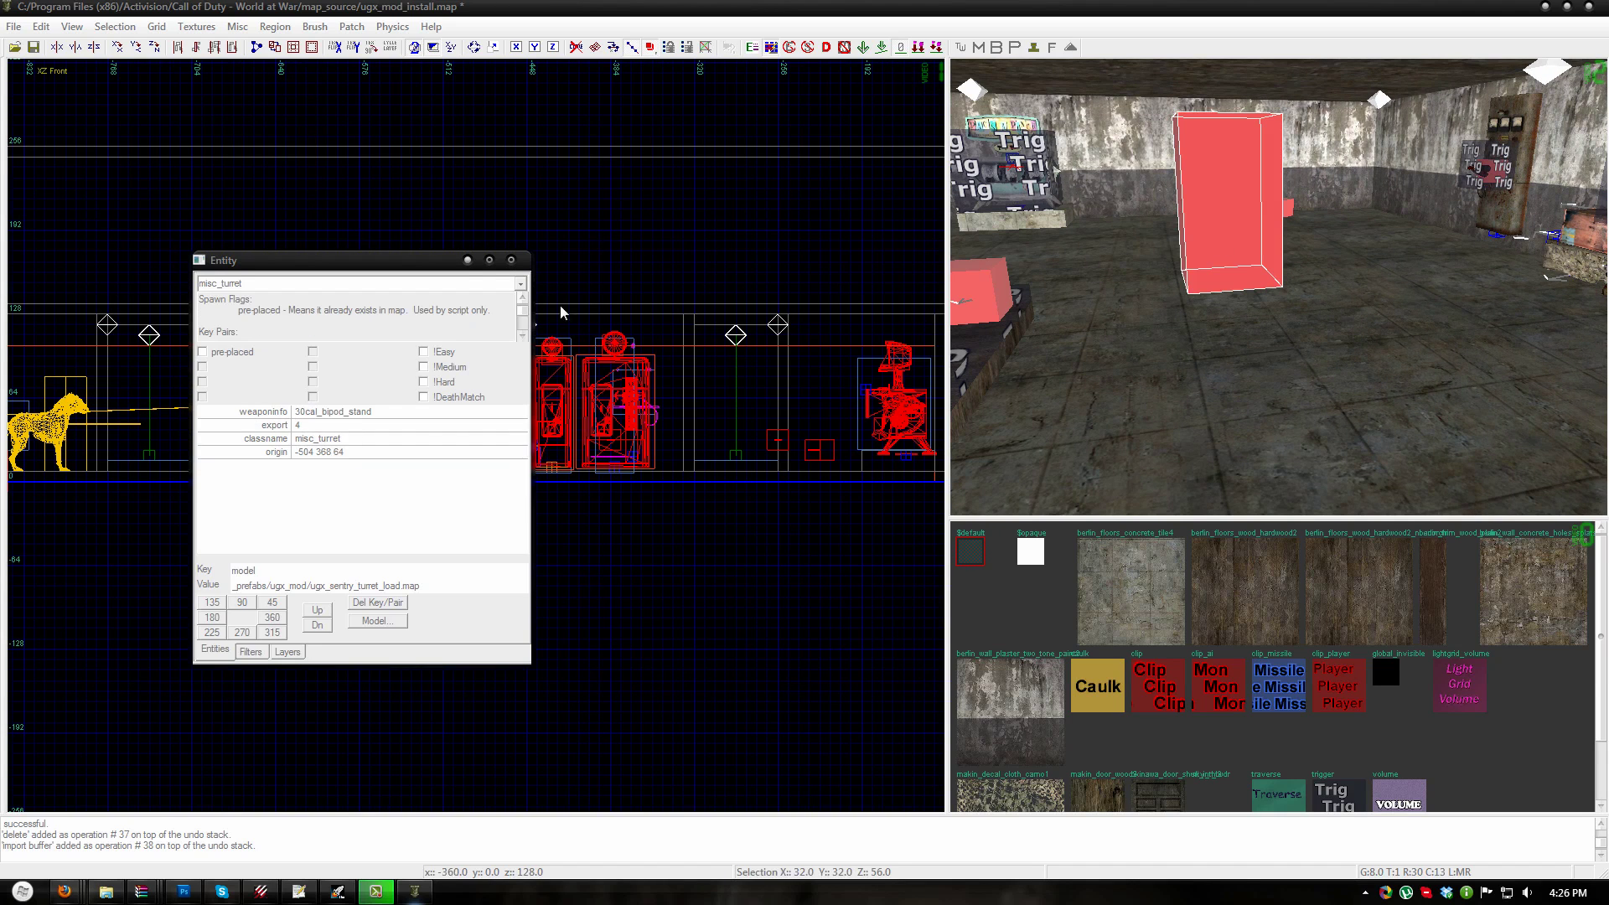
click(467, 260)
right_drag(1148, 352, 1157, 322)
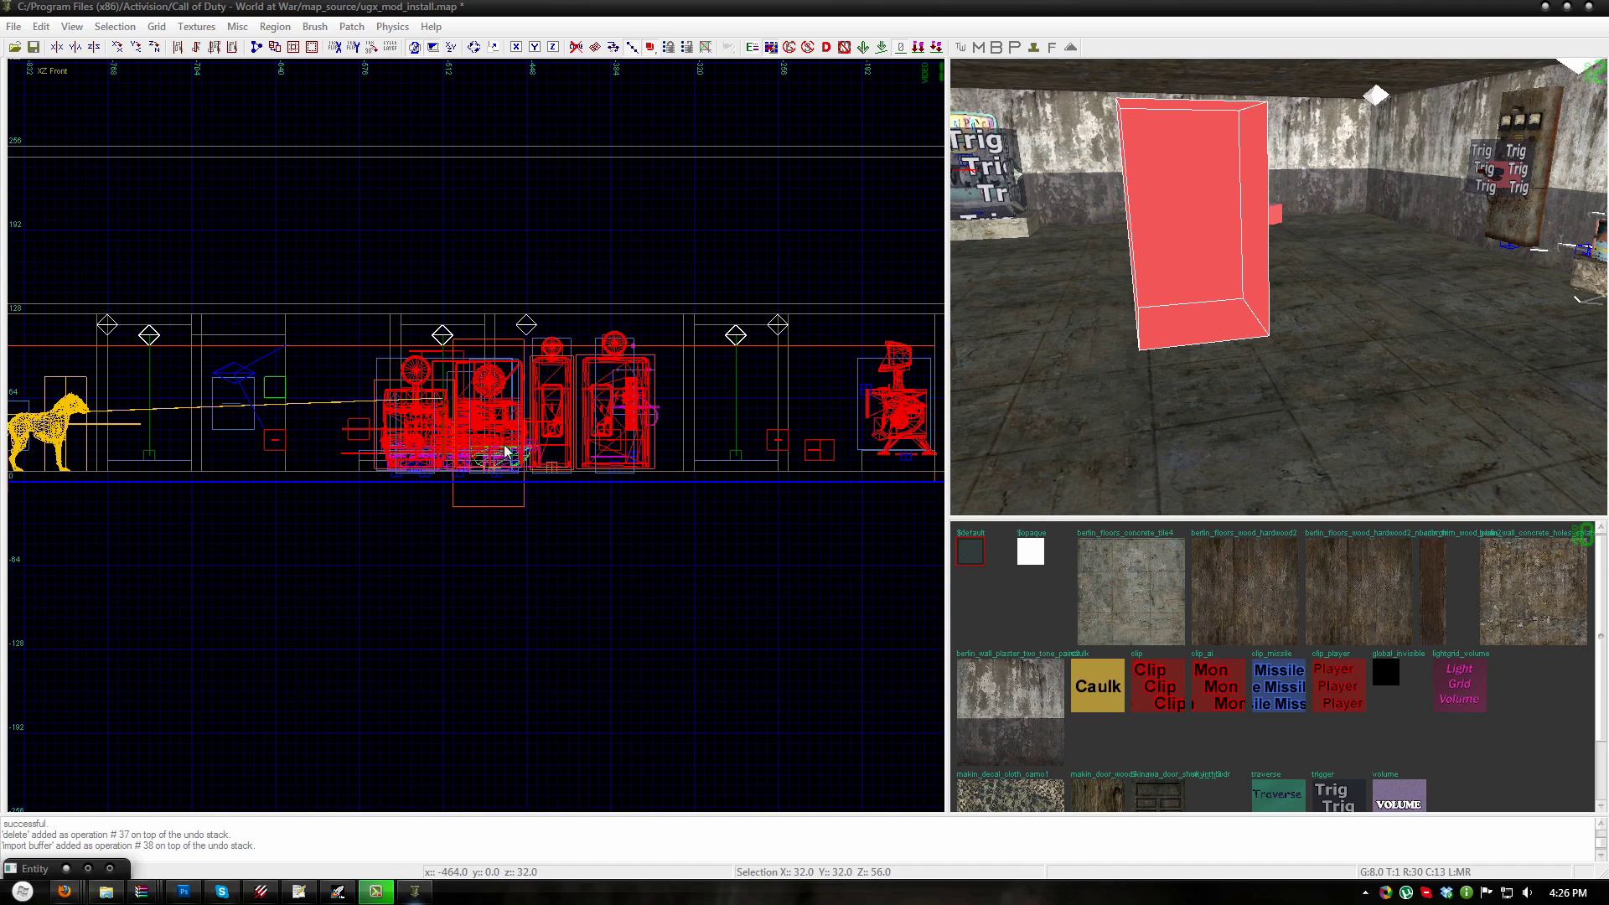
drag(490, 439, 803, 533)
key(ctrl+Tab)
key(ctrl+Tab)
drag(480, 435, 194, 273)
right_drag(1093, 356, 1208, 355)
right_drag(1345, 357, 1345, 357)
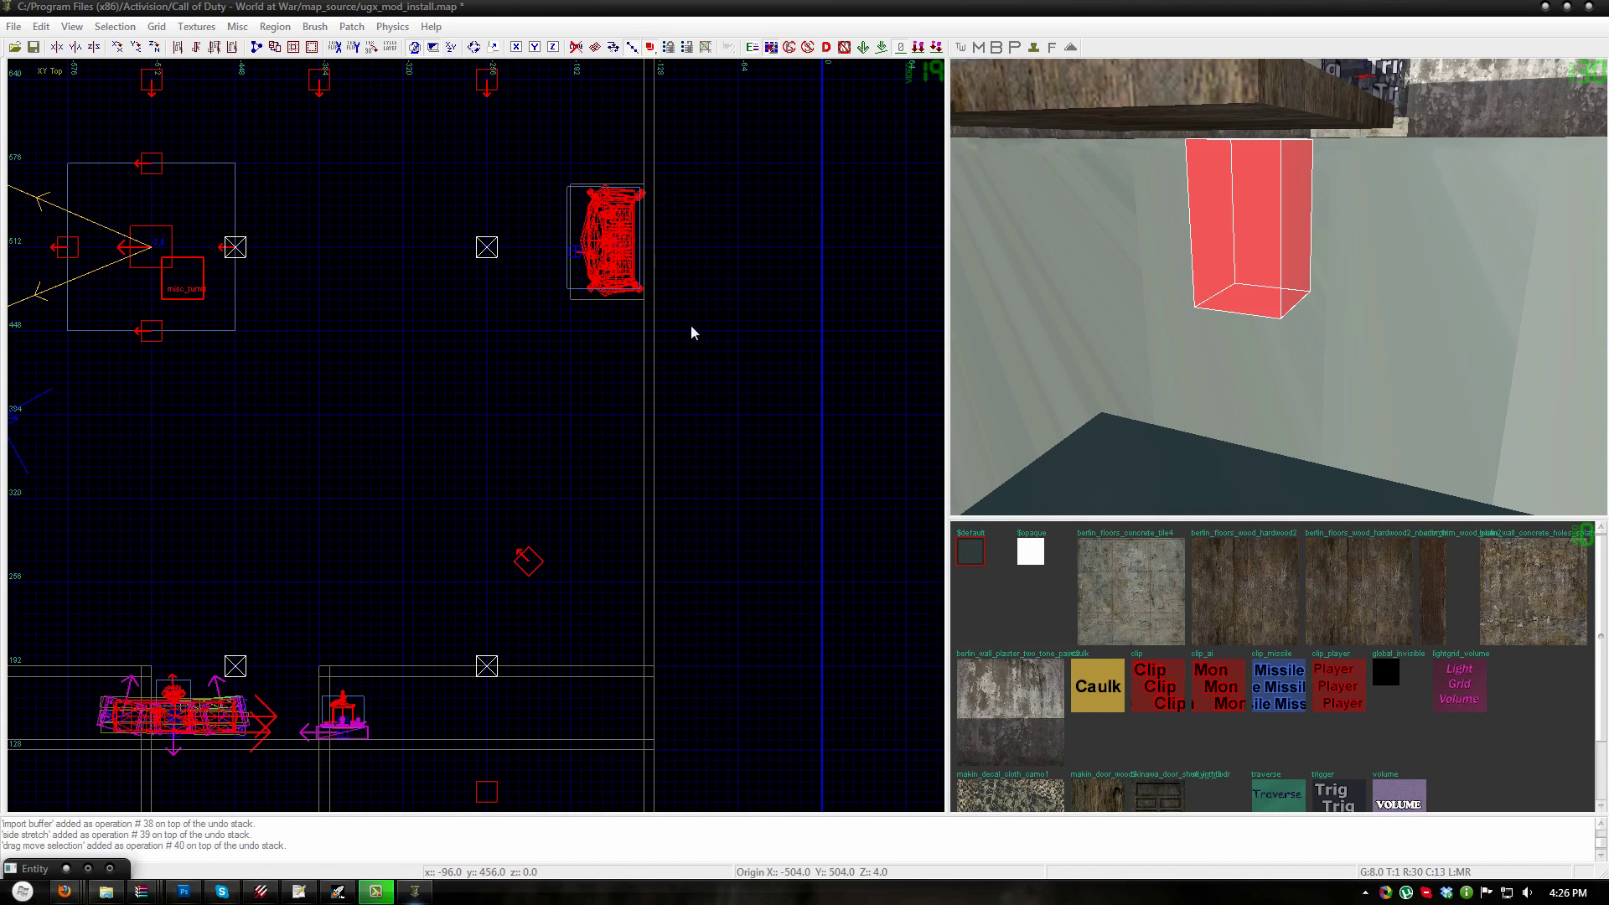
key(ctrl+Tab)
drag(449, 445, 472, 460)
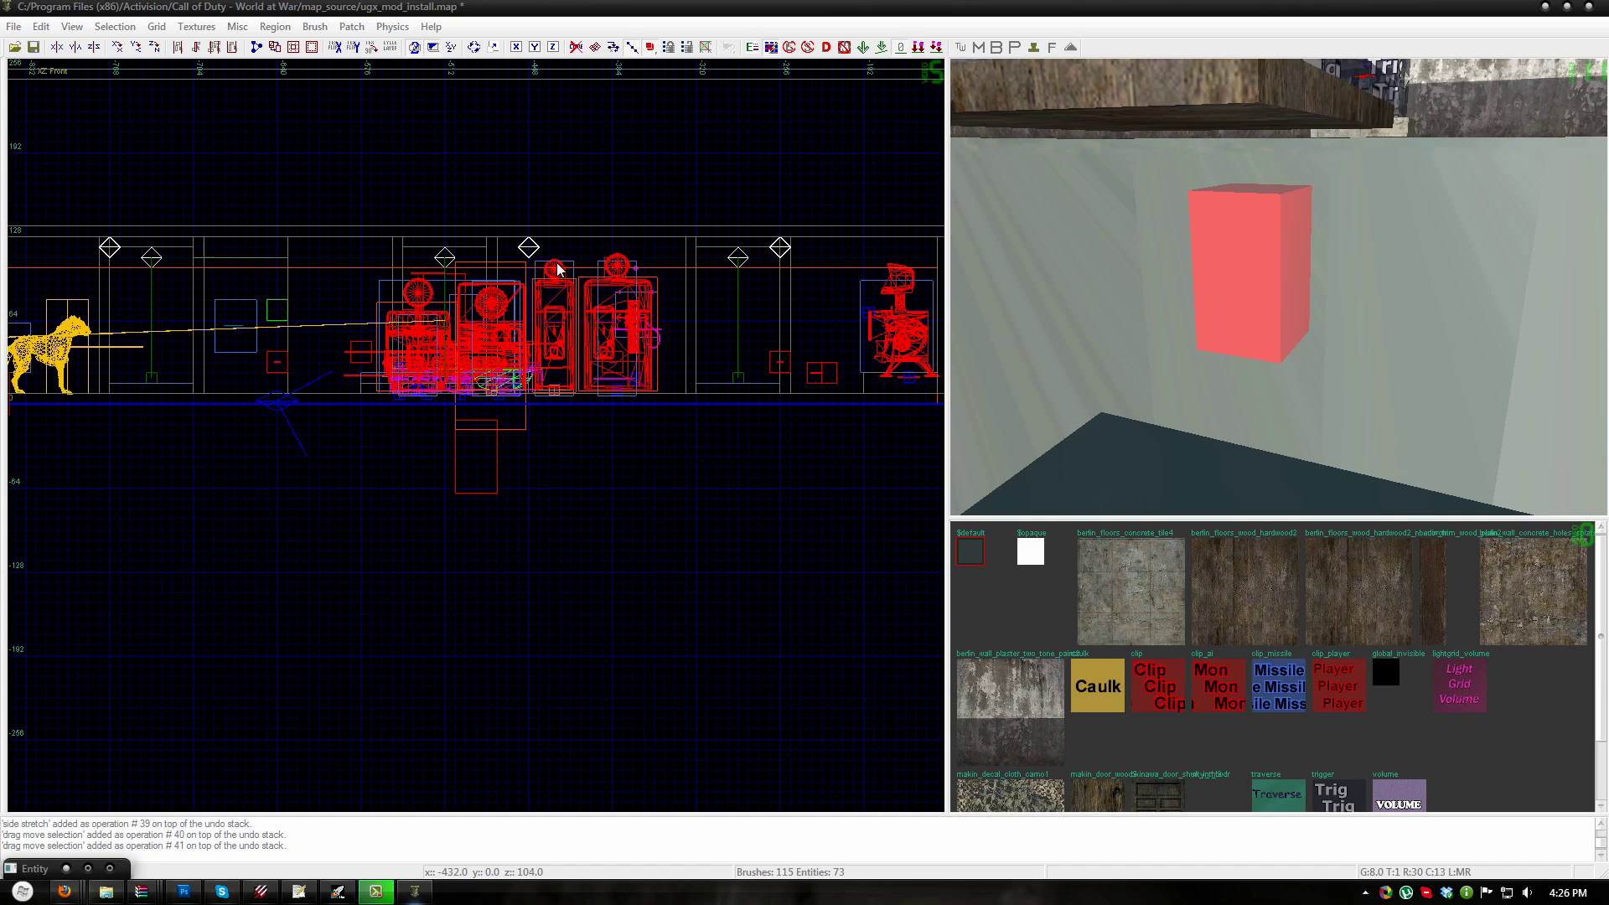
key(ctrl+s)
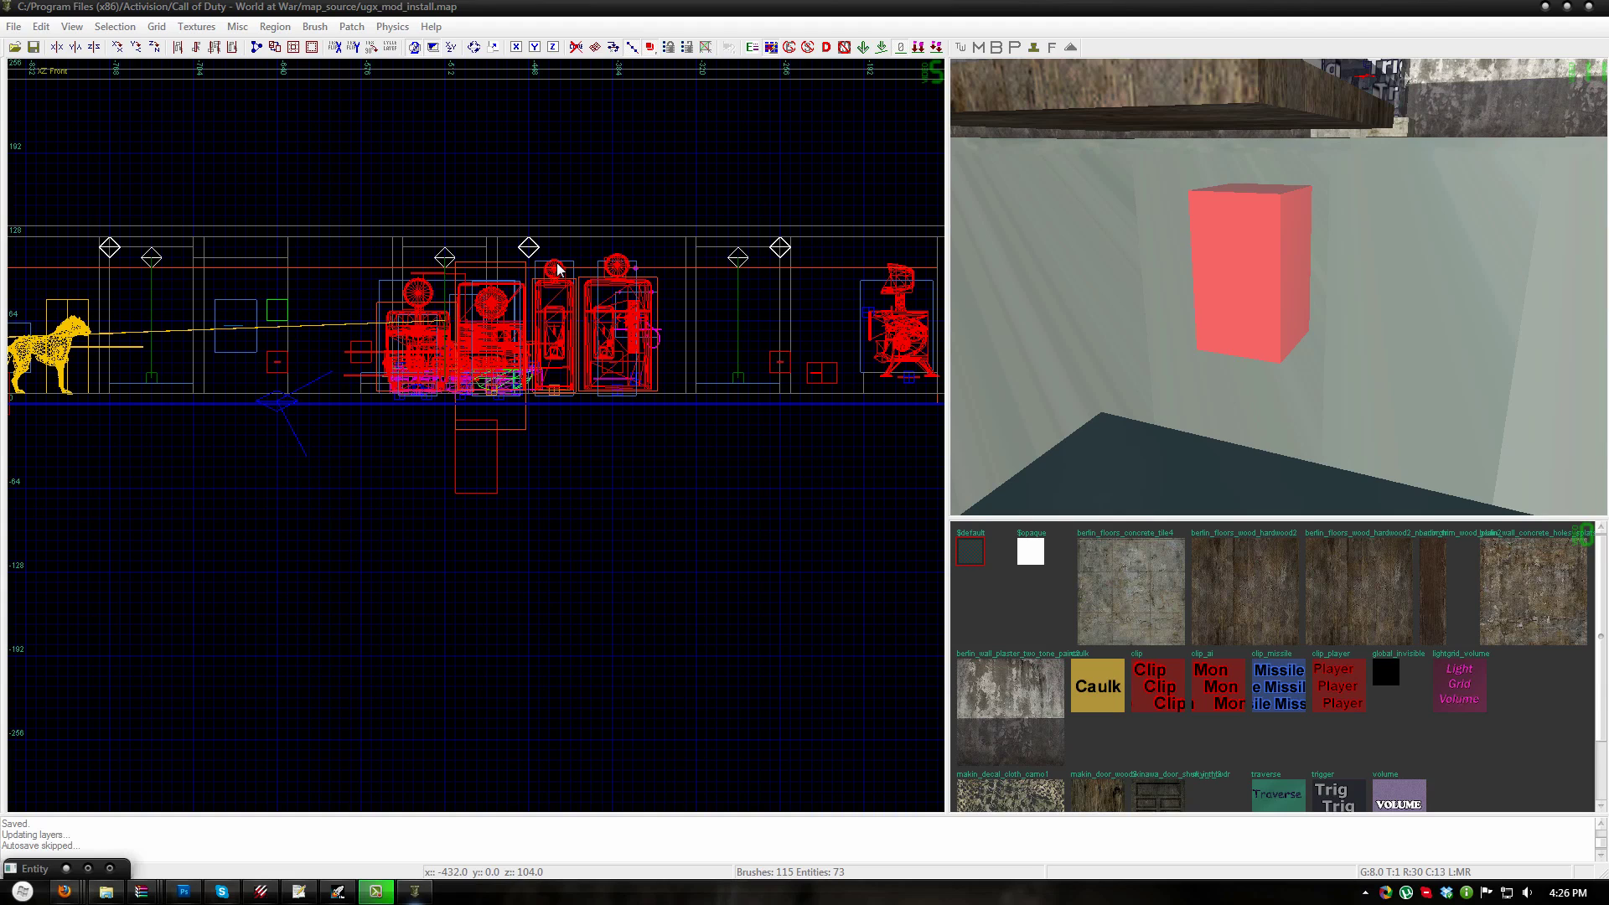
- Add a misc_prefab entity south-east of the player start, using ugx_pp19.map from the ugx_mod weapons prefab folder as its model
key(ctrl+Tab)
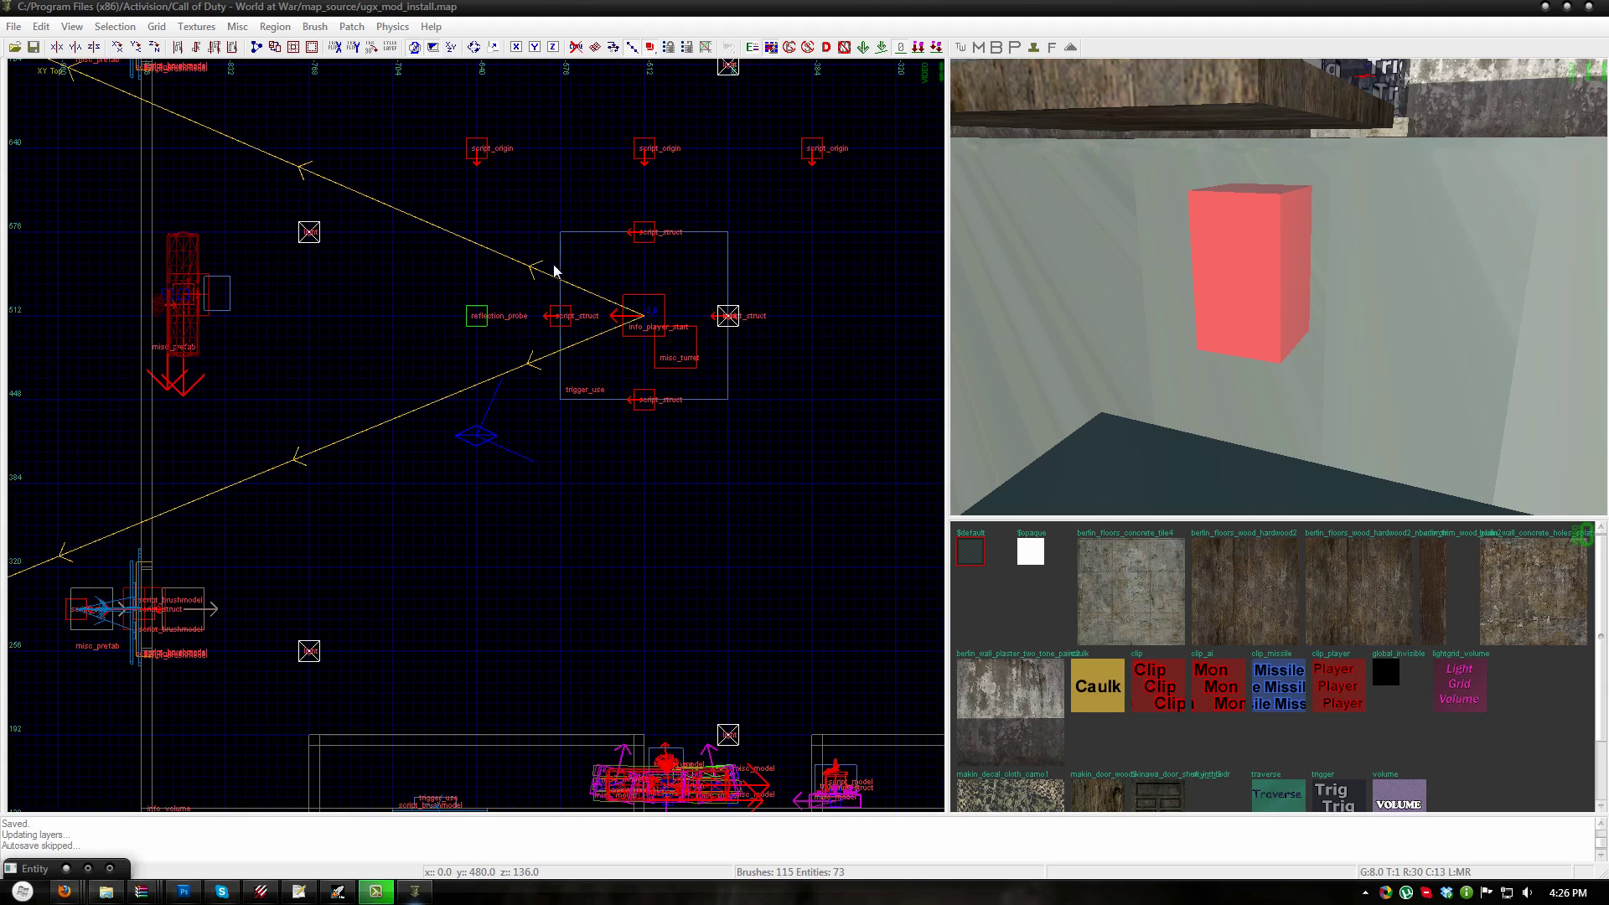
right_drag(666, 440, 462, 359)
right_click(690, 419)
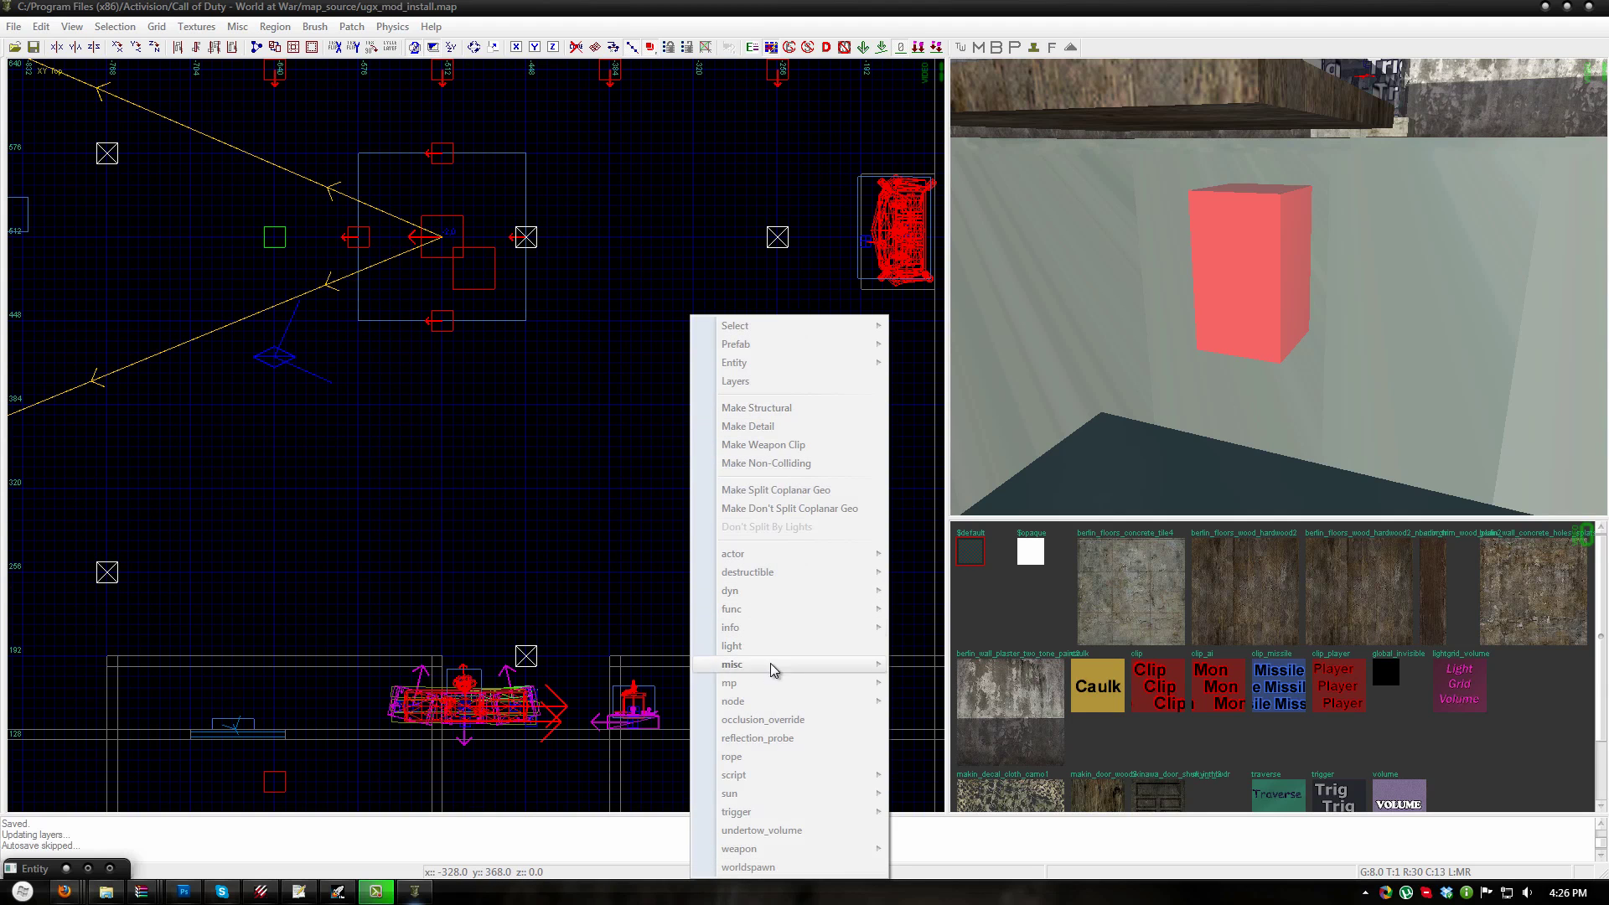
mouse_move(771, 665)
click(922, 683)
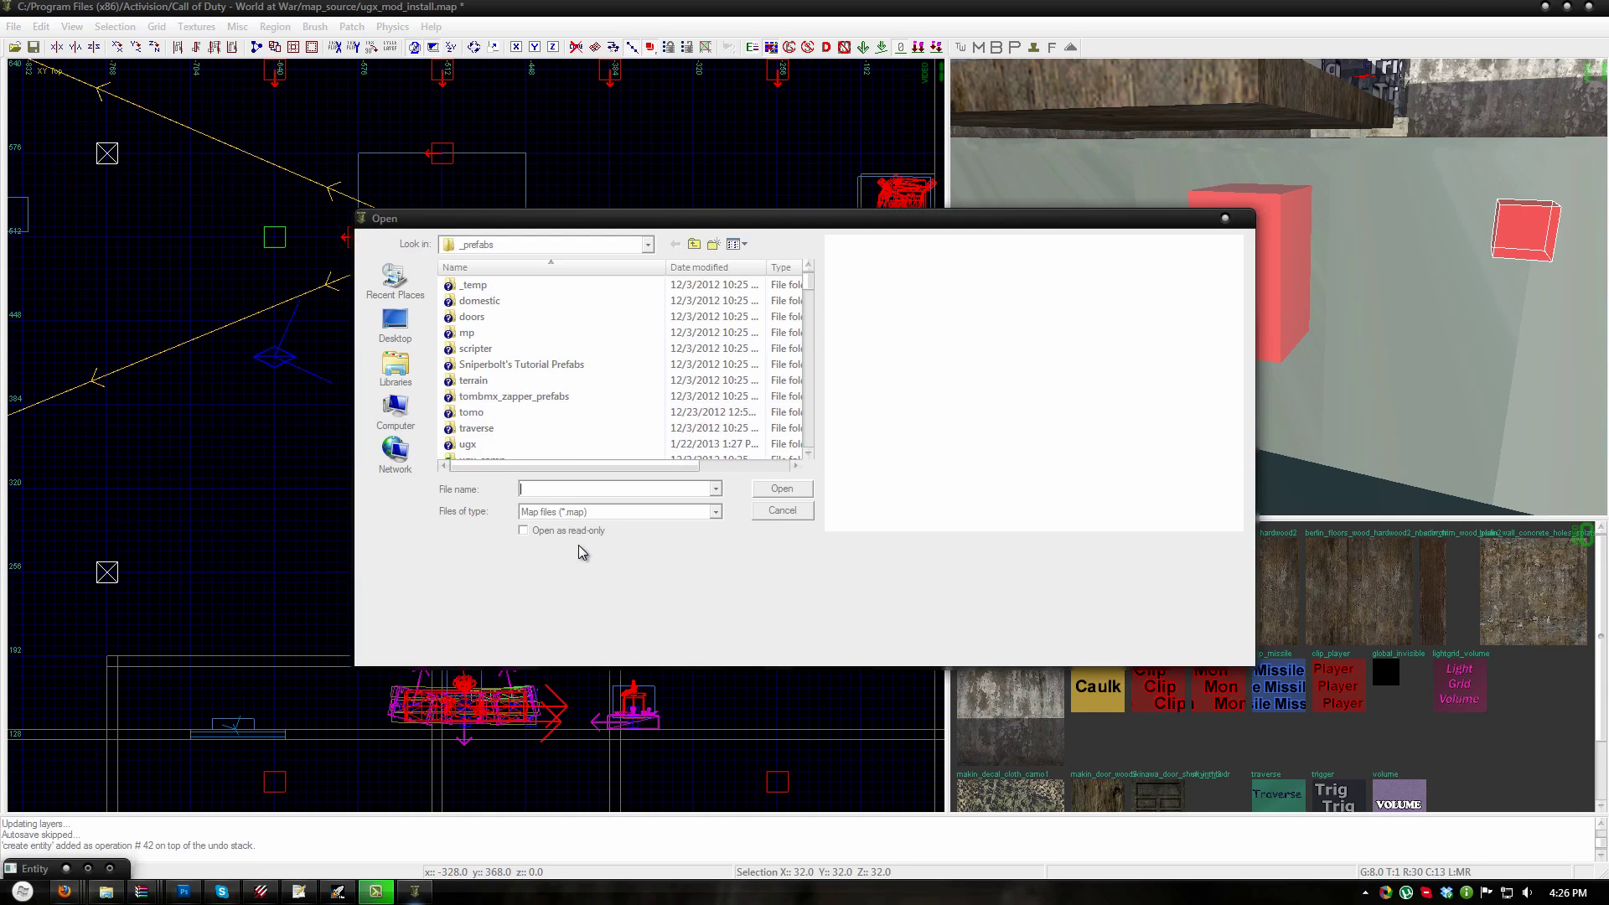
click(533, 412)
scroll(489, 431, down, 1)
double_click(487, 430)
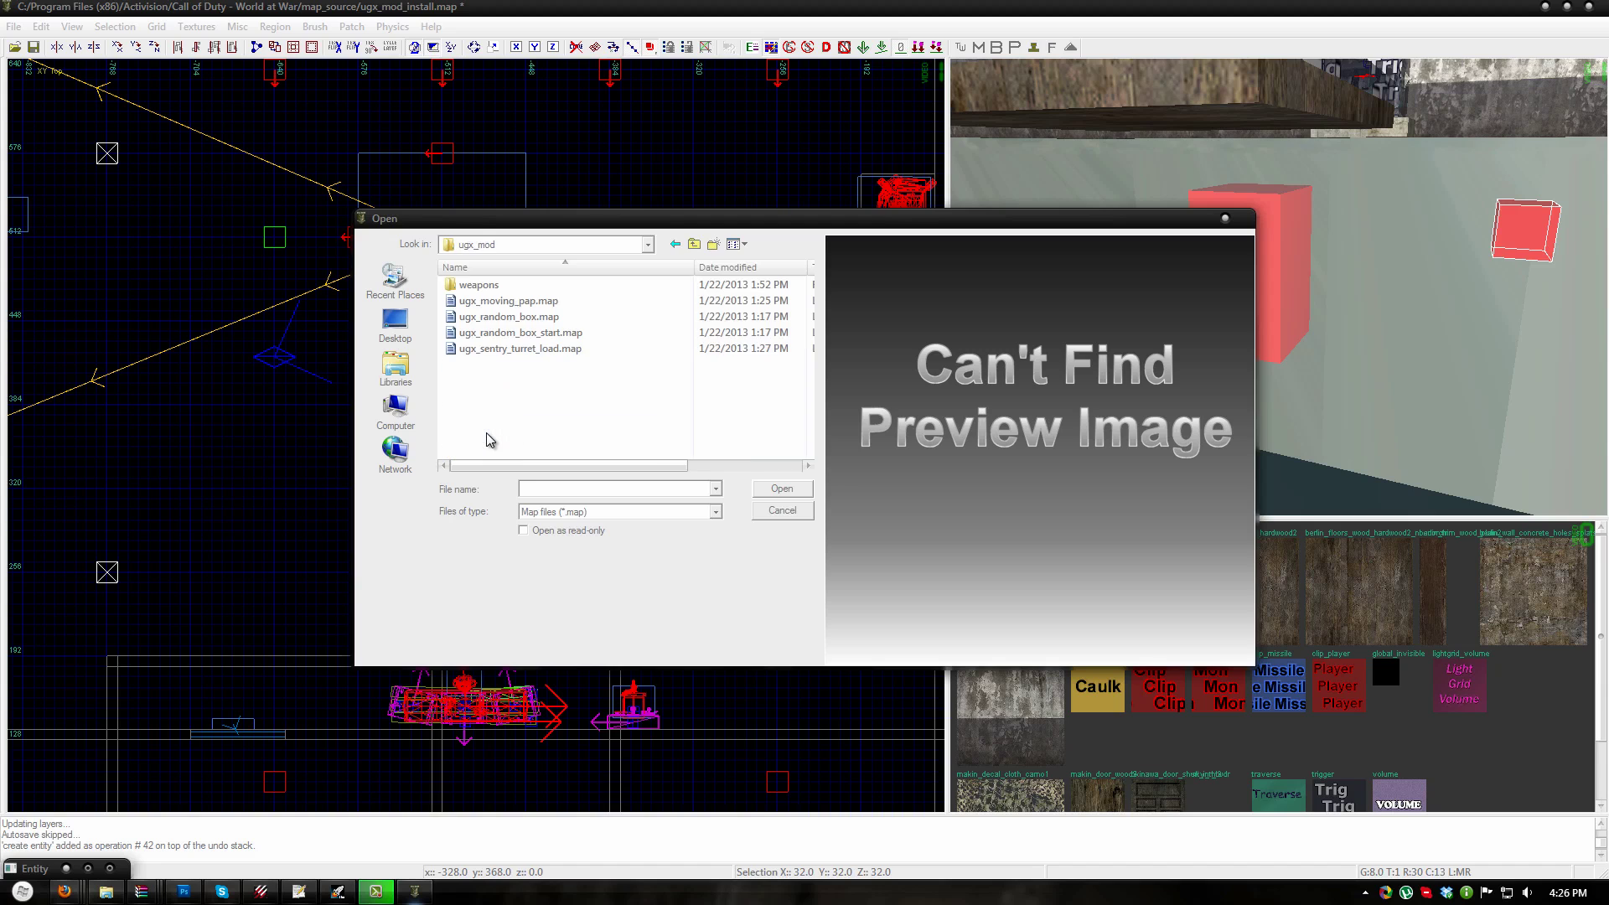
double_click(484, 286)
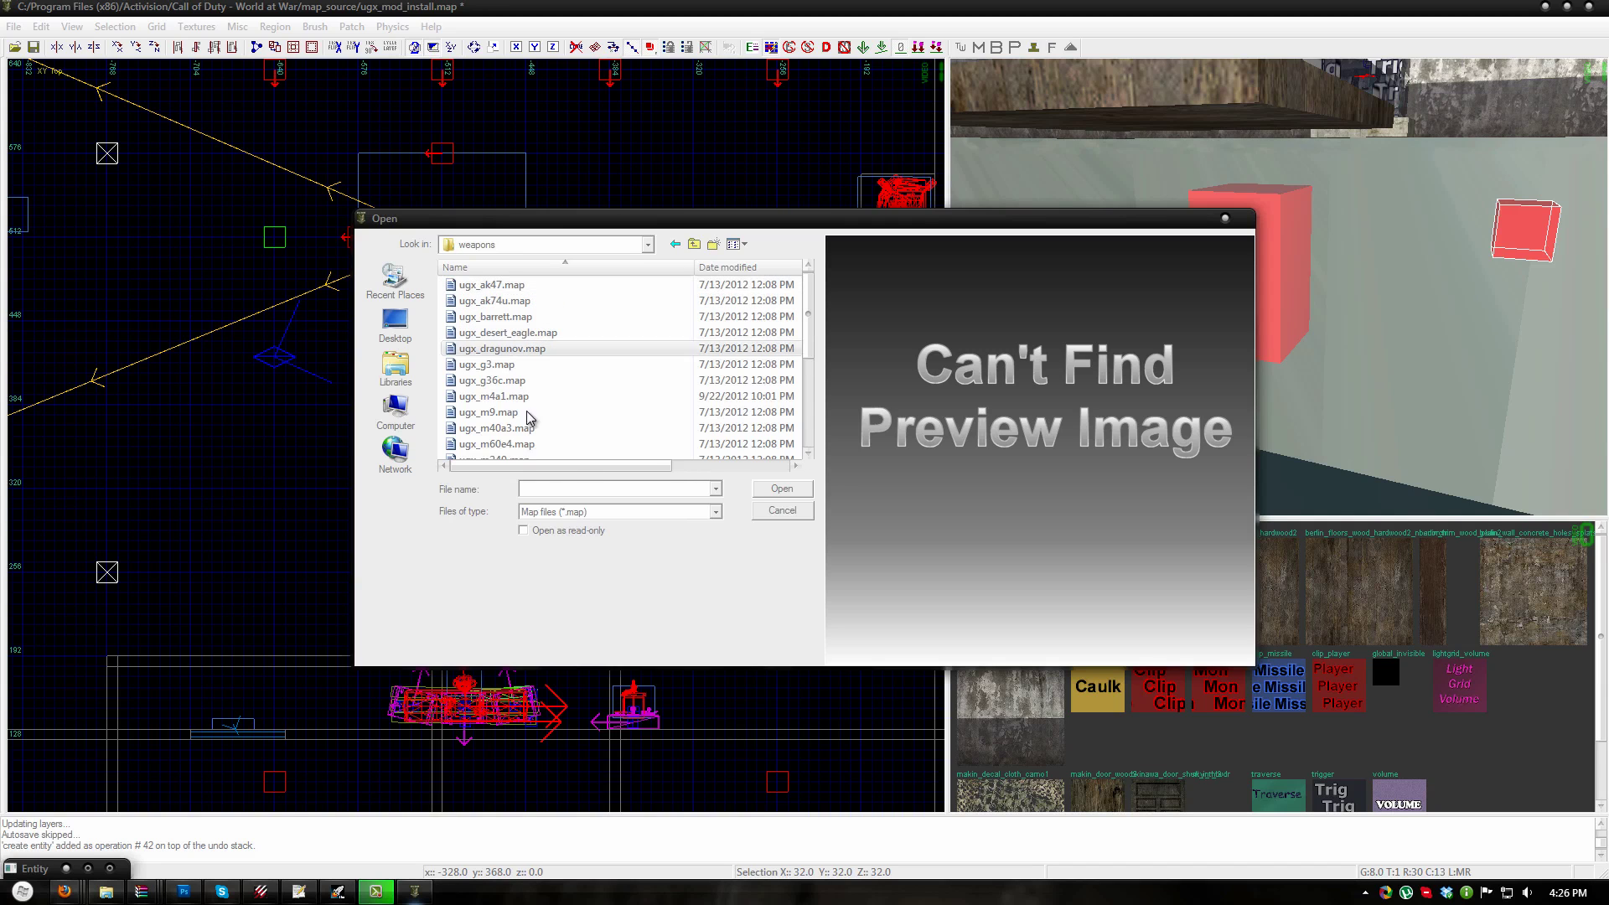
scroll(633, 419, down, 4)
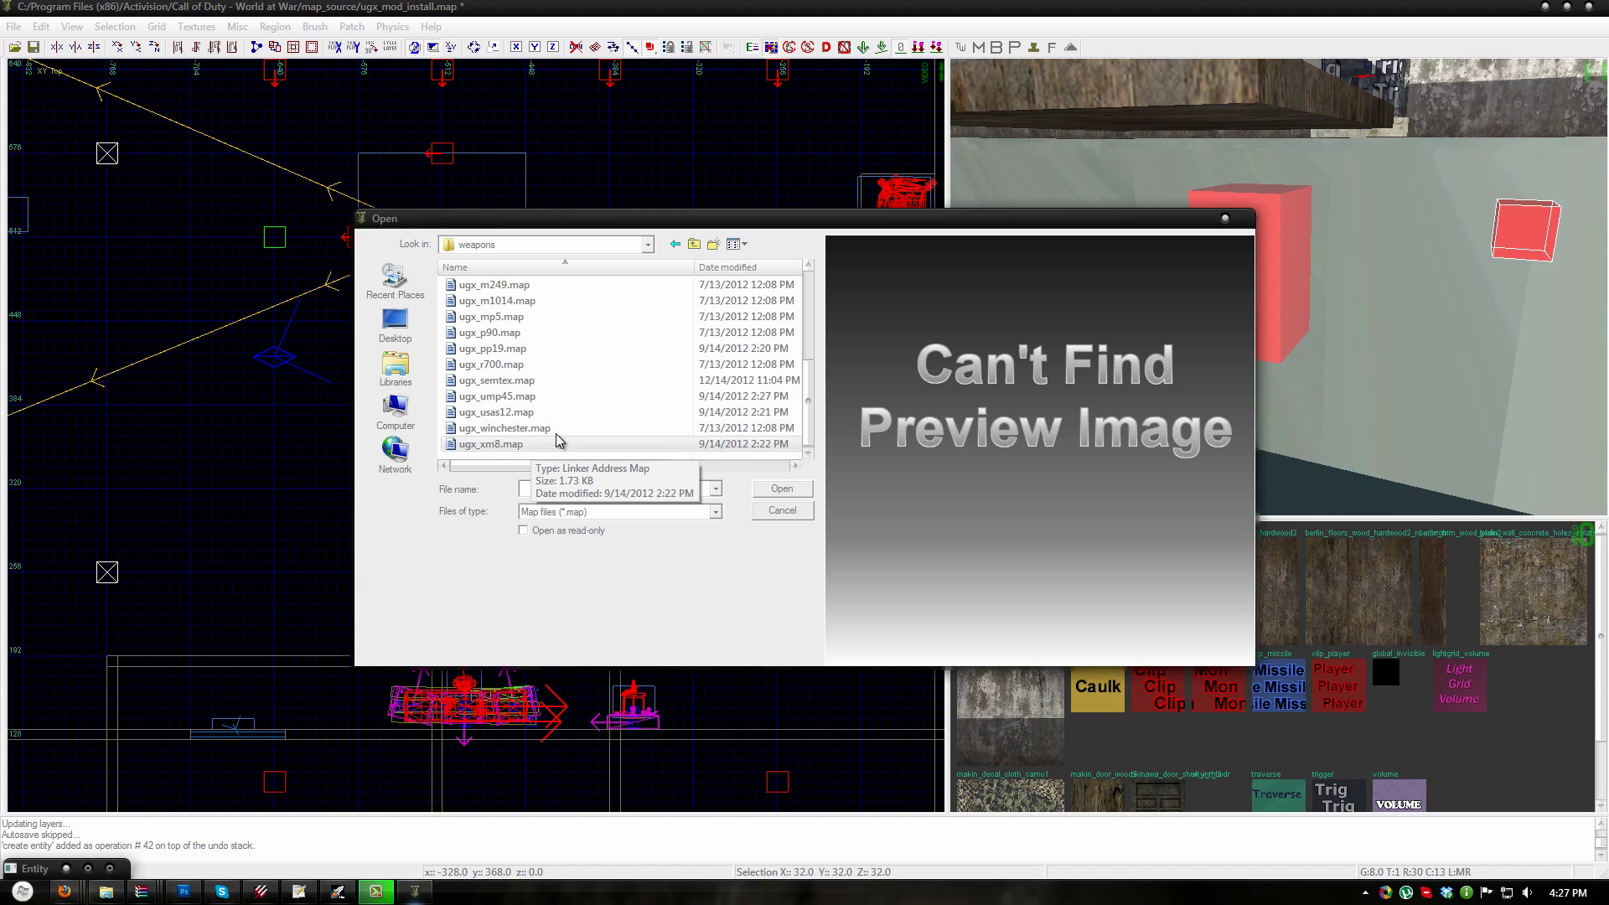
scroll(585, 422, up, 4)
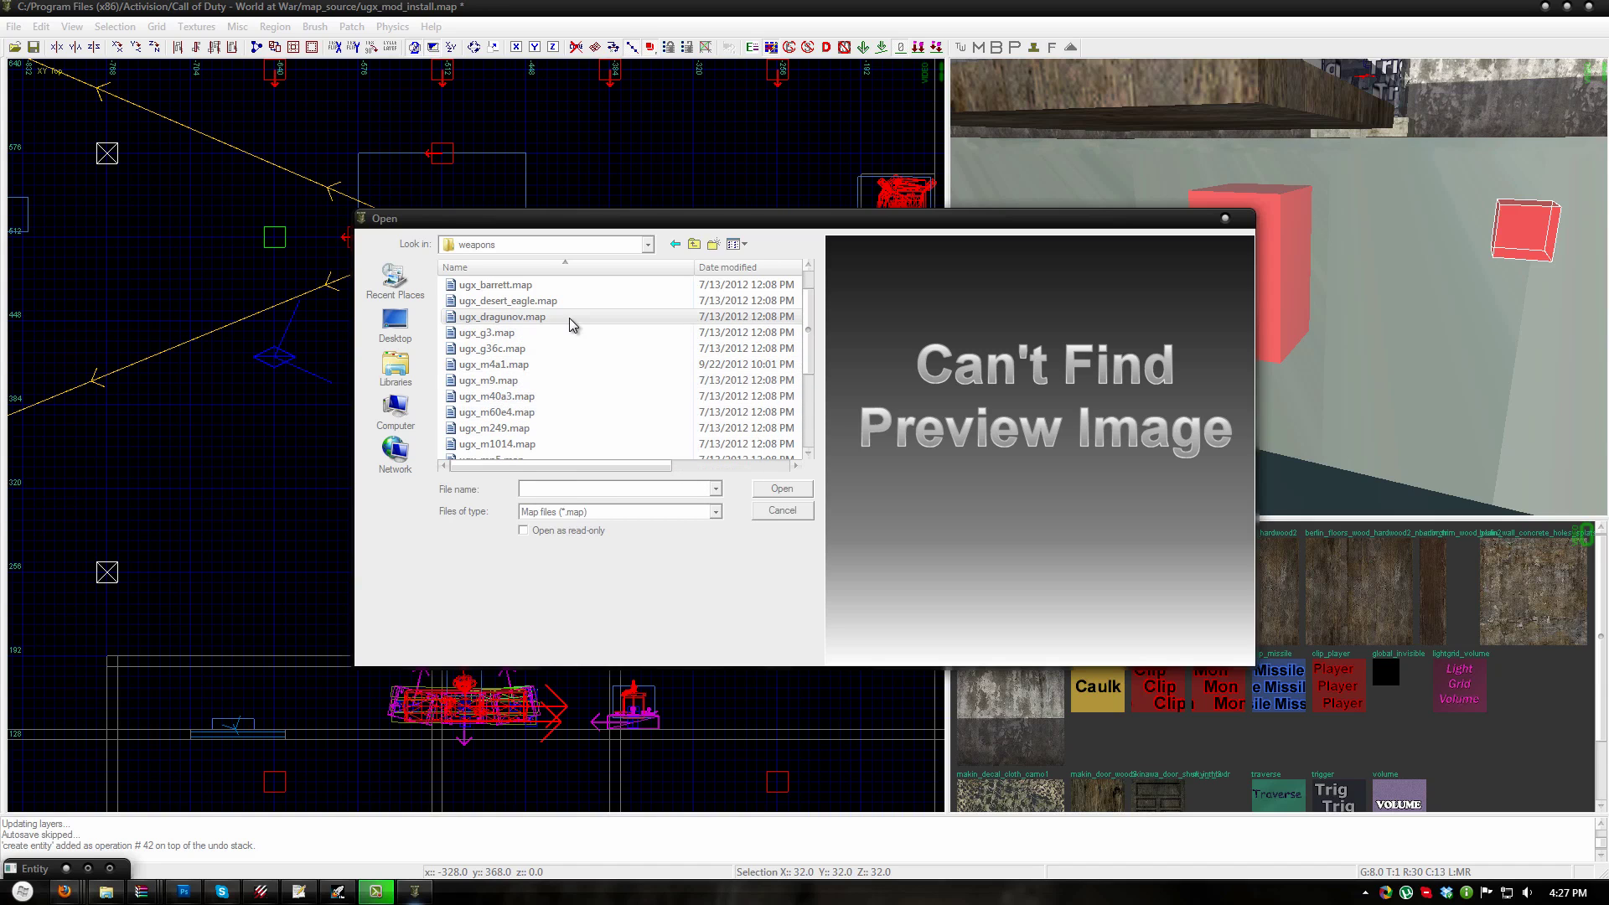
scroll(603, 414, down, 1)
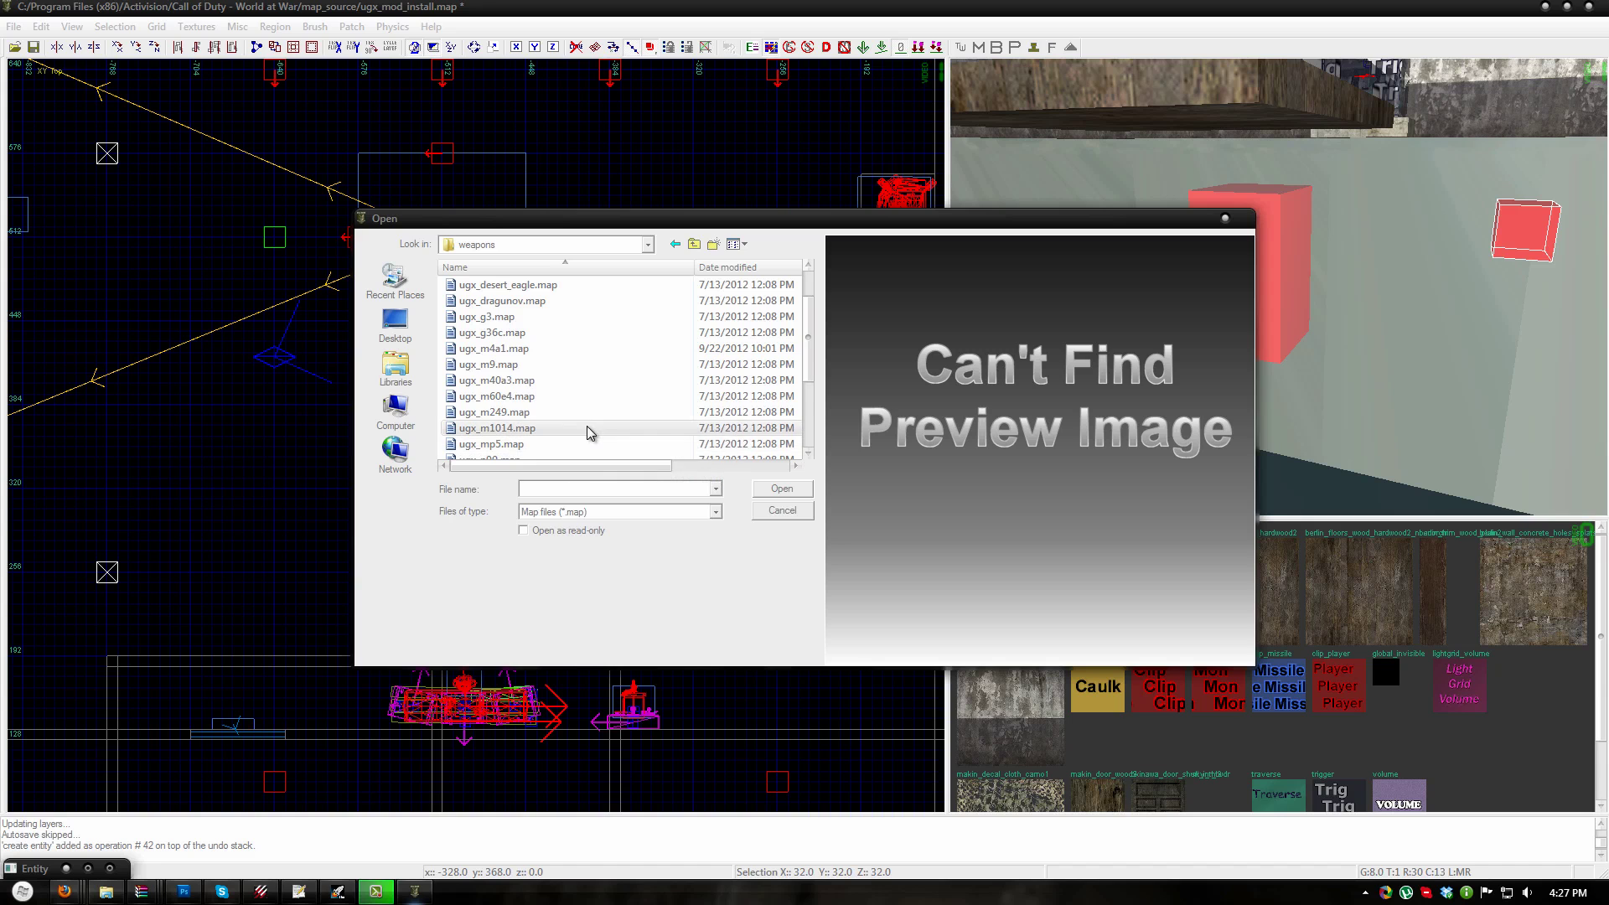
scroll(587, 427, down, 3)
double_click(515, 429)
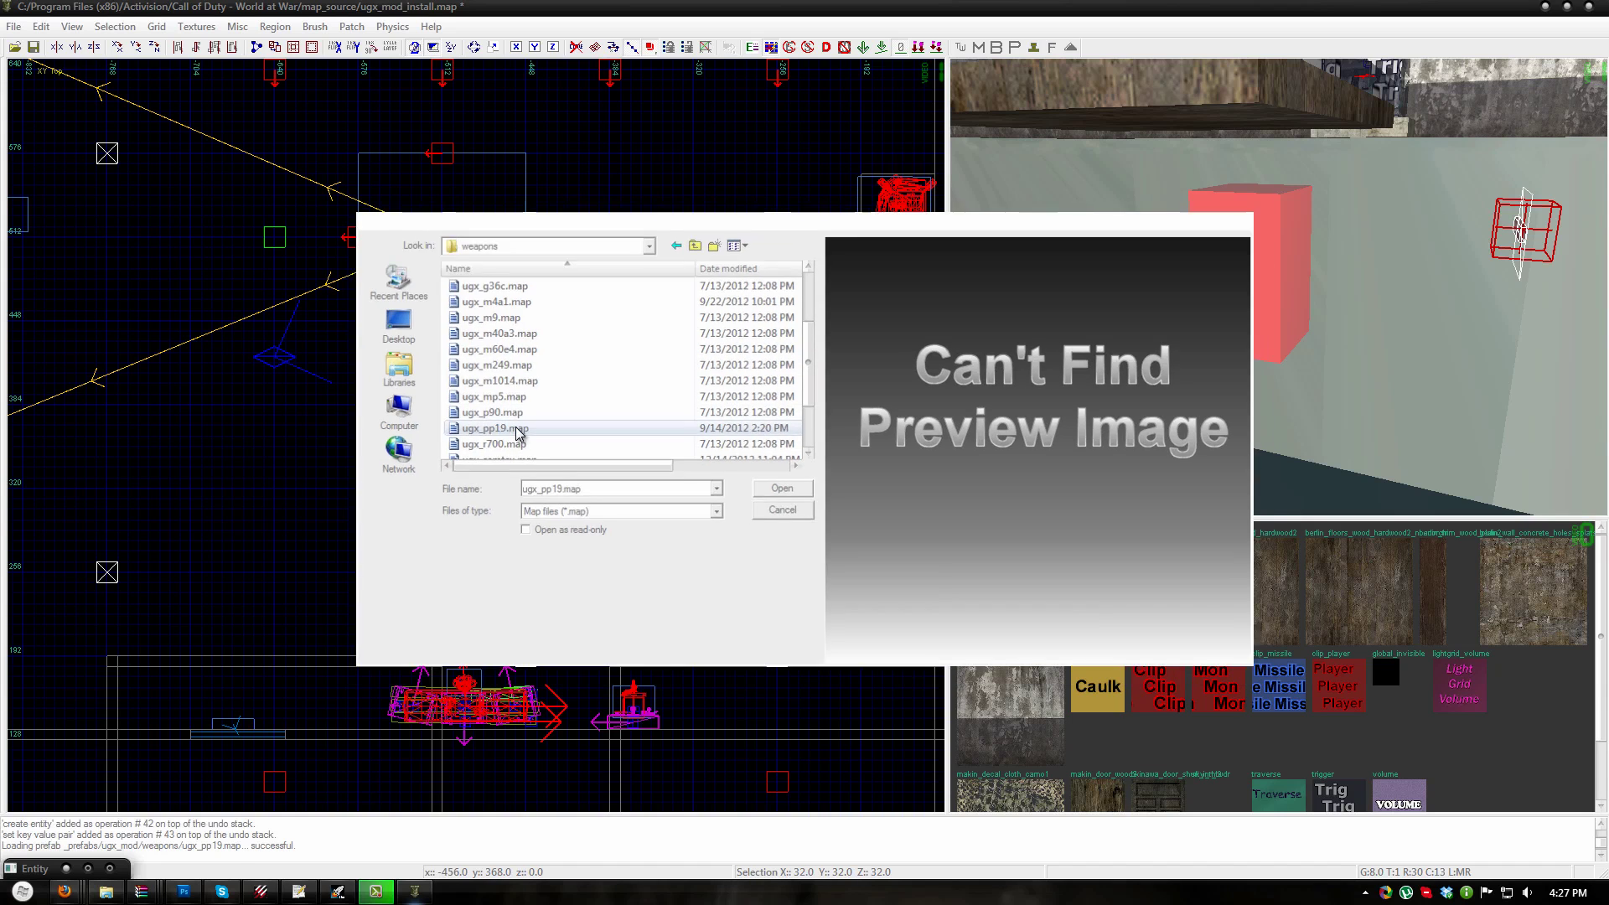
- Raise the PP19 wall weapon prefab, move it to the east wall, and rotate it 90 degrees to lie along the wall
right_drag(1290, 274, 1289, 275)
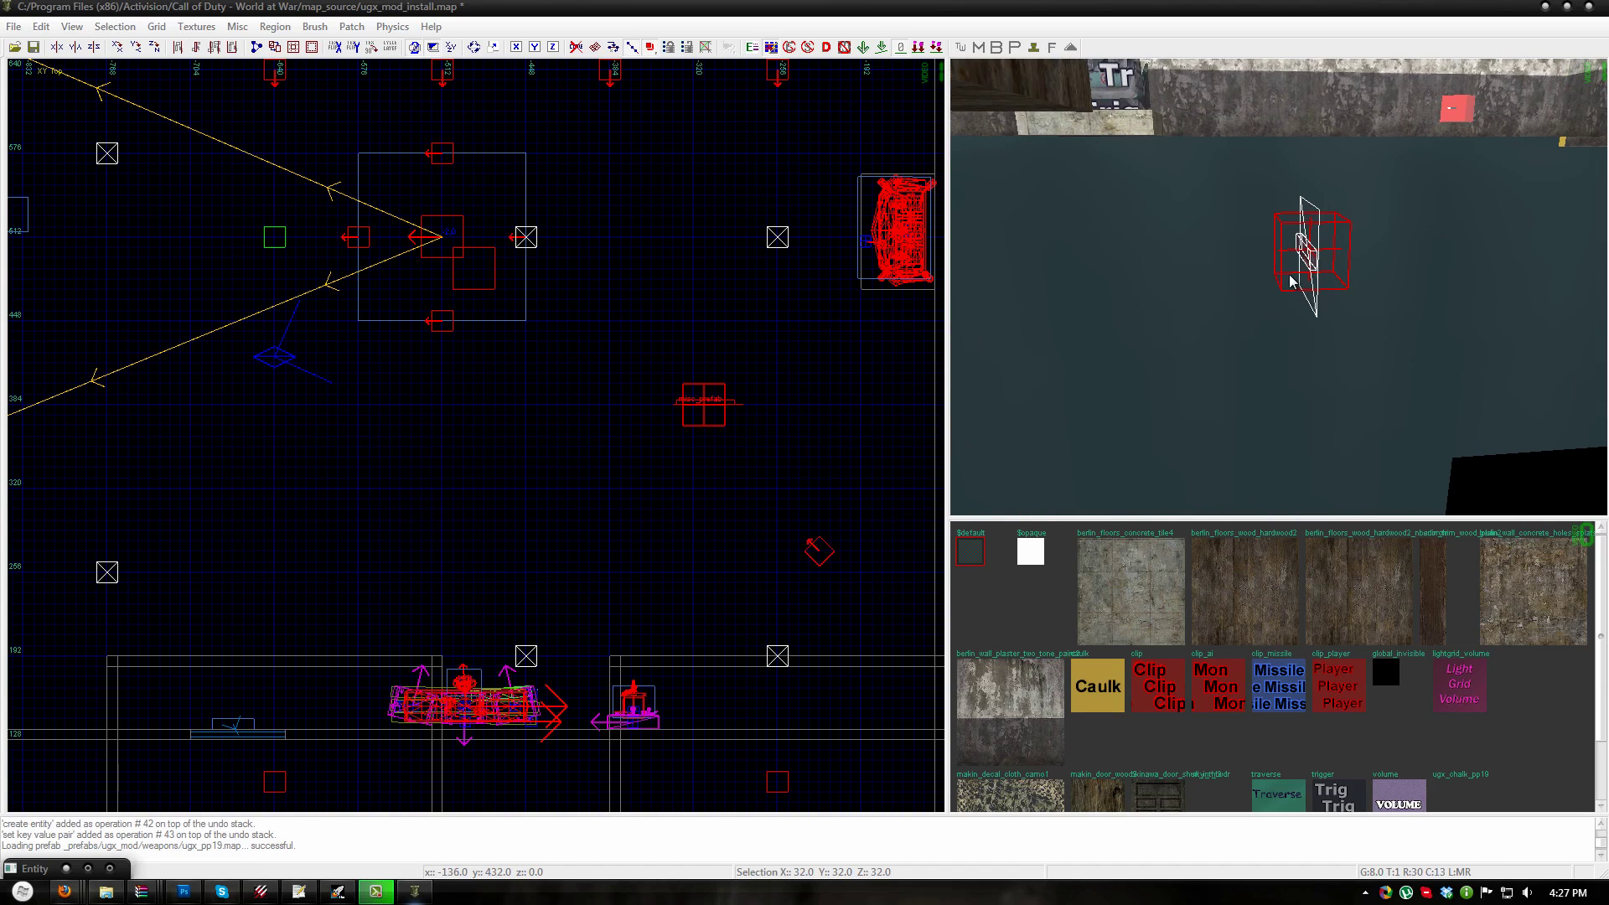
key(ctrl+Tab)
drag(459, 430, 461, 298)
key(ctrl+Tab)
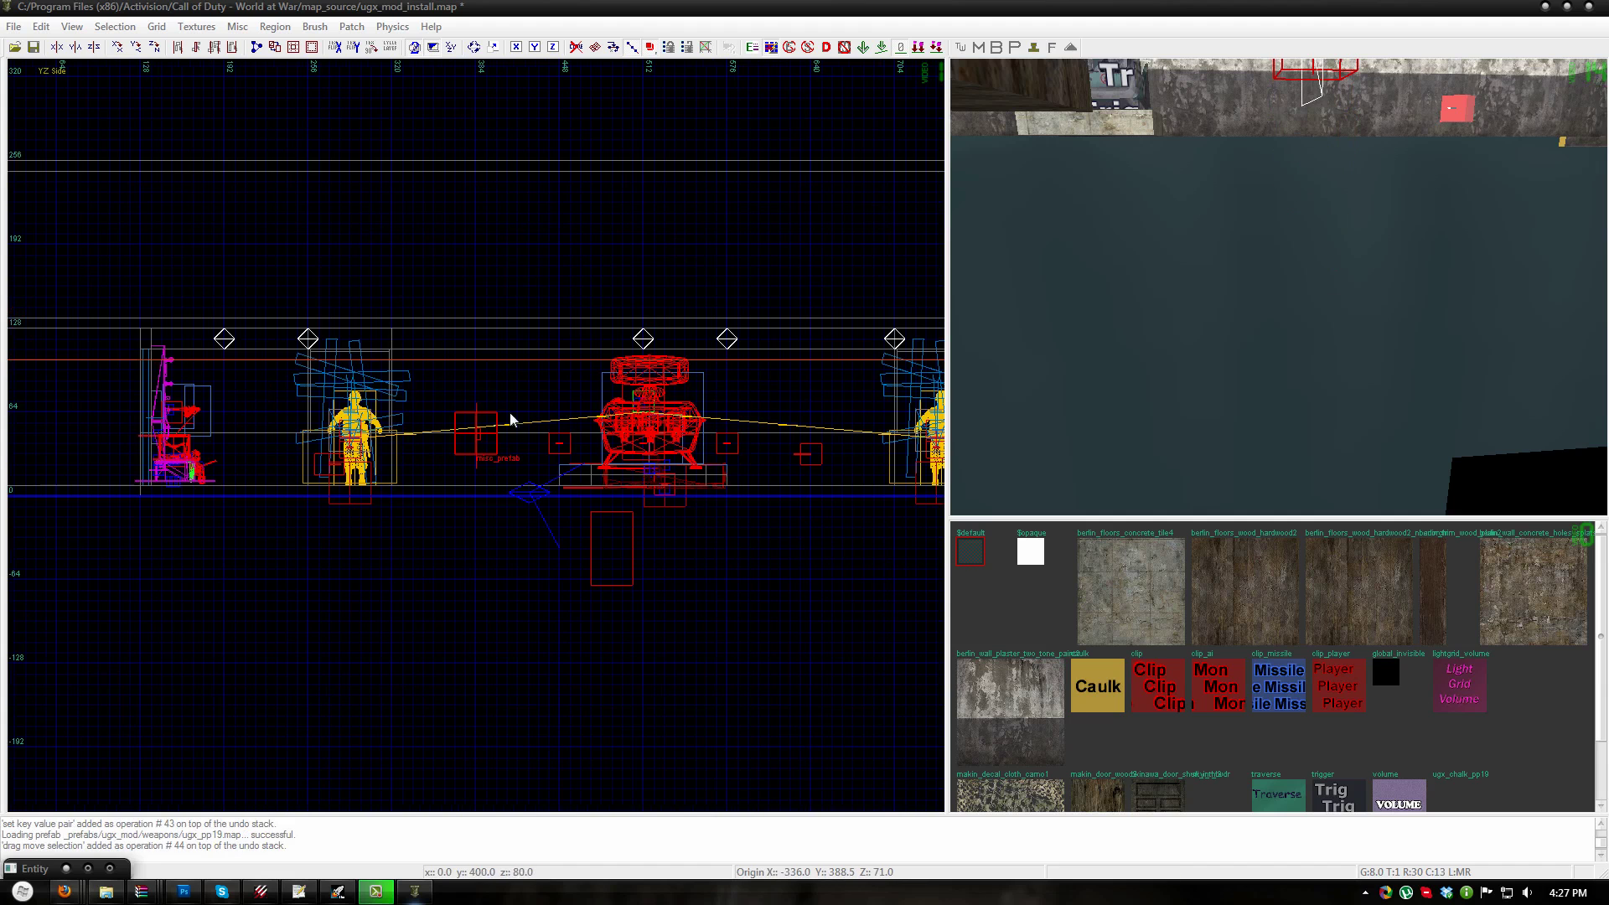
key(ctrl+Tab)
drag(514, 477, 700, 474)
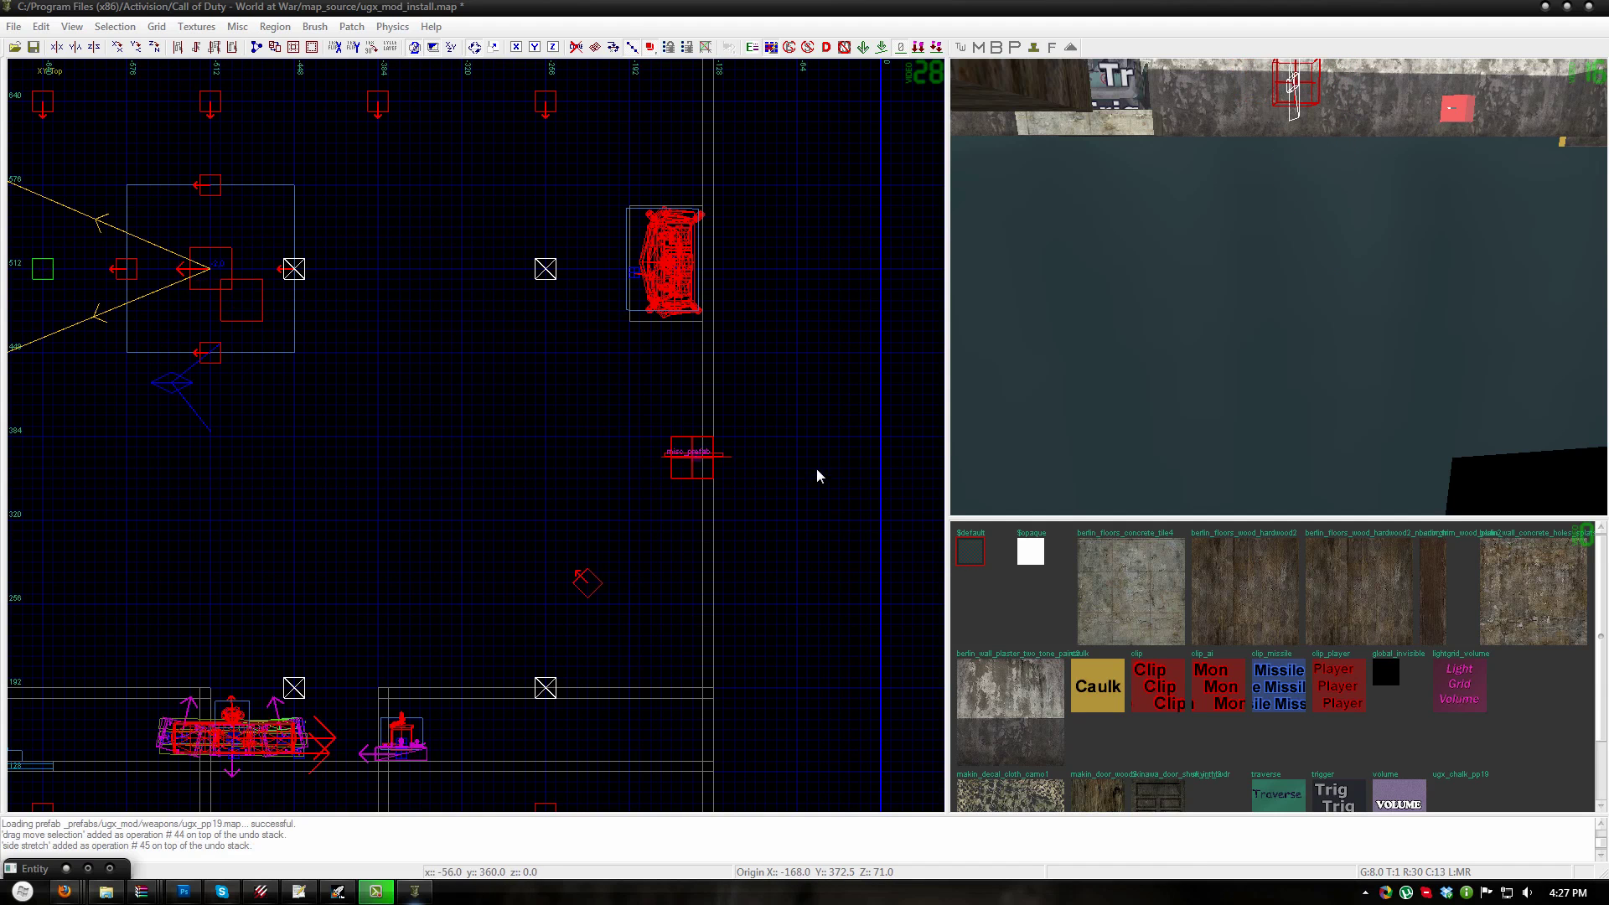
drag(813, 463, 816, 451)
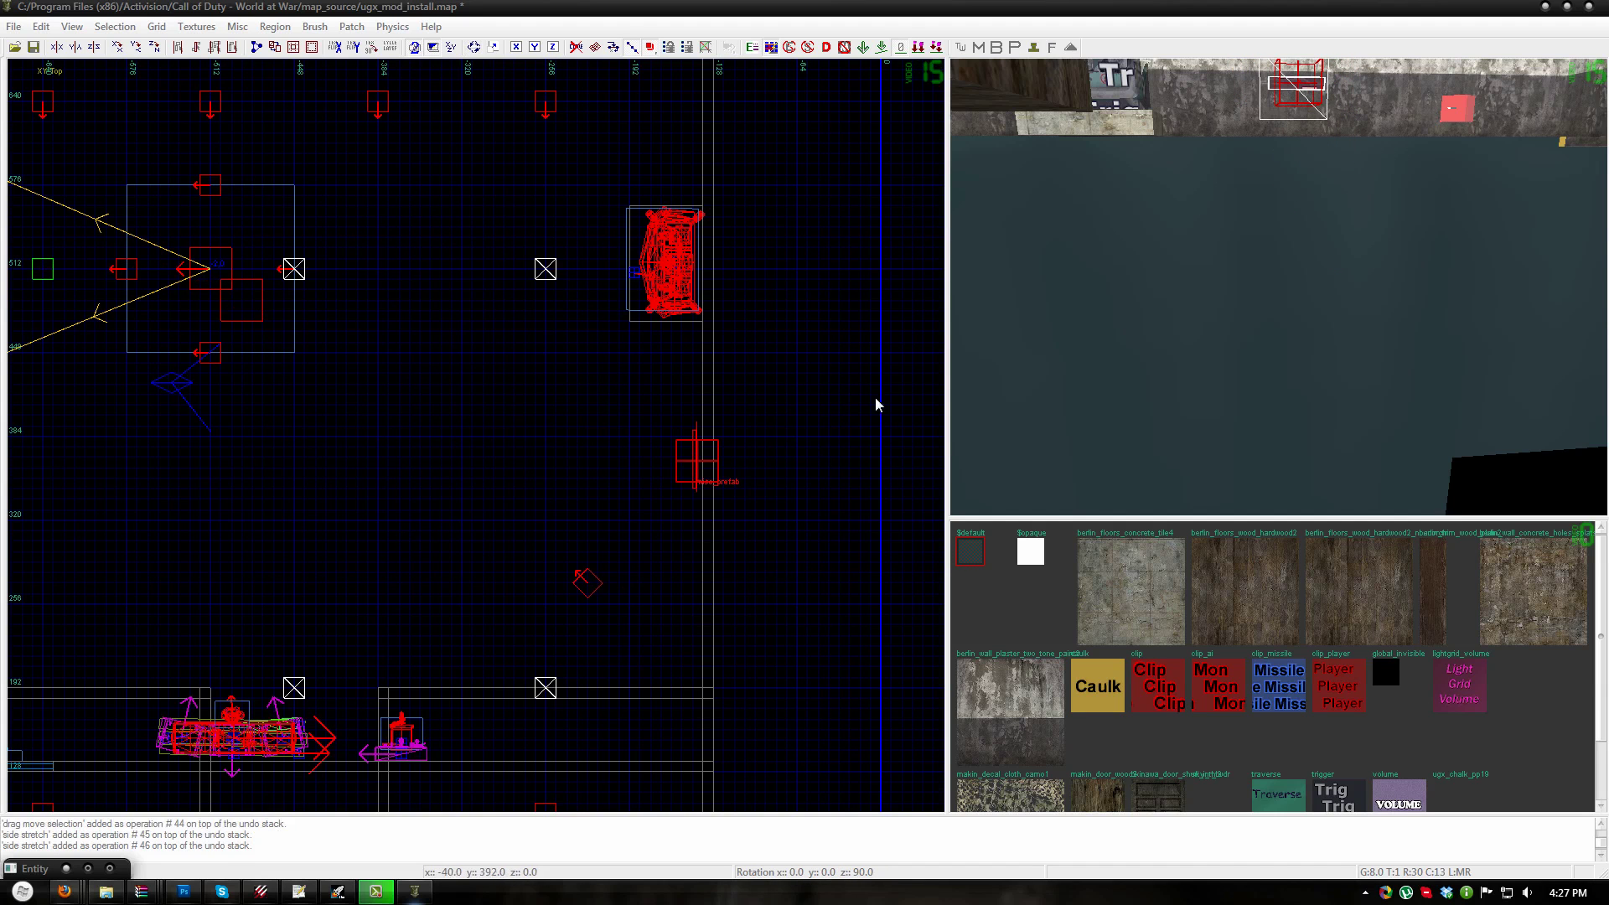
- Move the PP19 prefab slightly higher on the east wall and deselect it
ctrl+right_drag(1187, 295, 1186, 298)
key(ctrl+Tab)
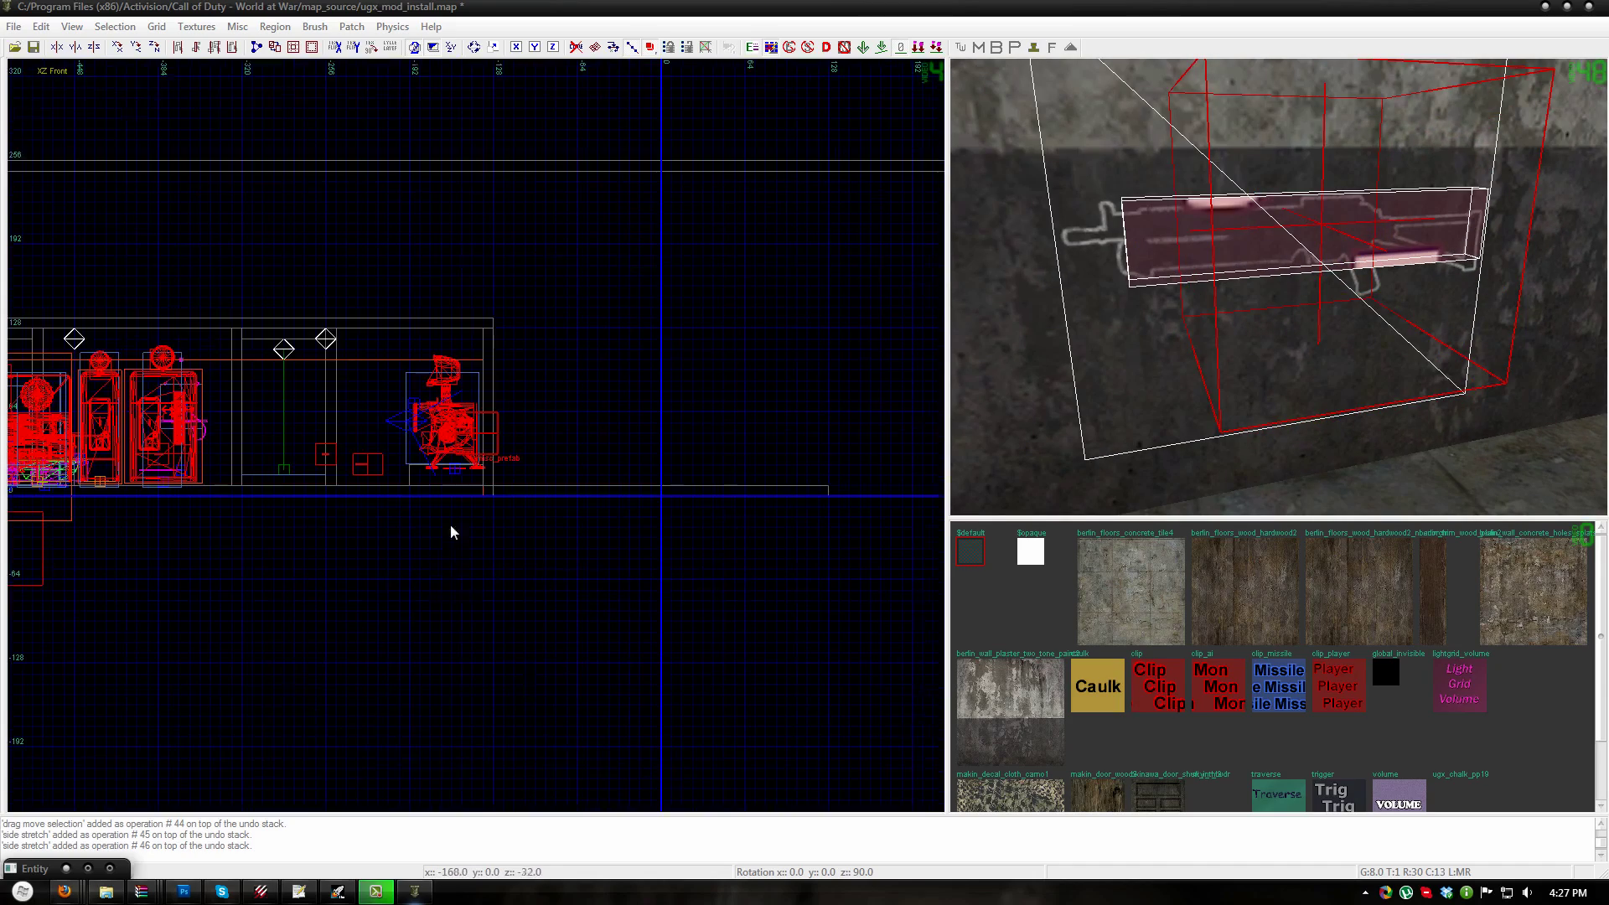
key(ctrl+Tab)
drag(516, 320, 526, 273)
key(Escape)
right_drag(1205, 289, 1208, 285)
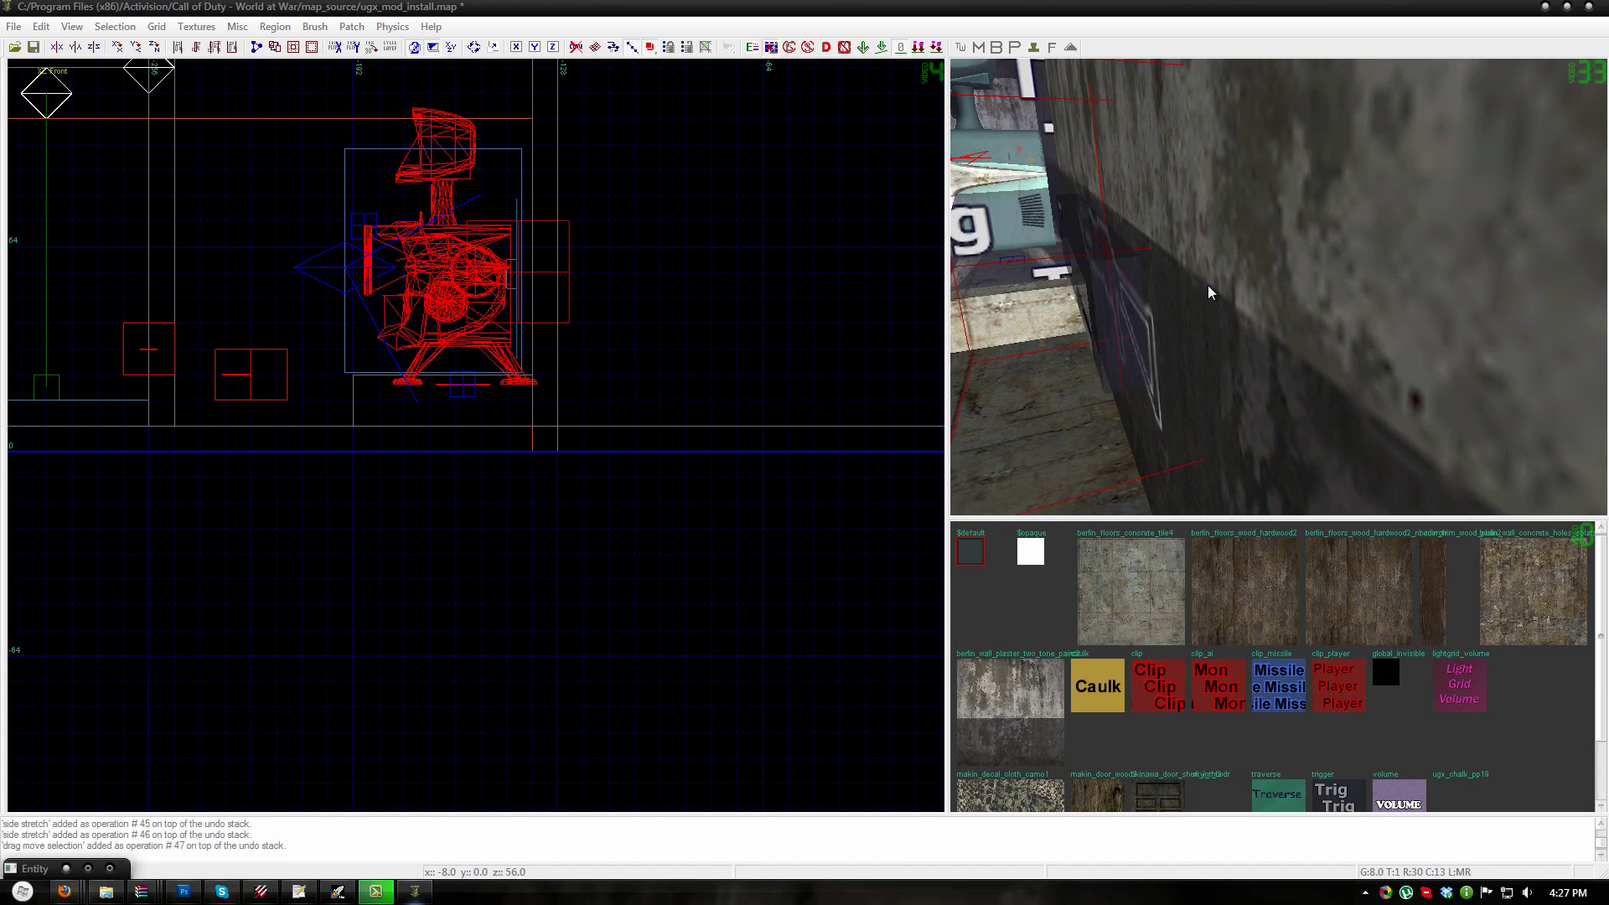
- Align the PP19 prefab's chalk outline flush with the east wall on a finer grid, deselect it, and save the map
shift+click(1114, 282)
key(ctrl+Tab)
key(ctrl+Tab)
scroll(502, 484, up, 2)
scroll(503, 490, up, 3)
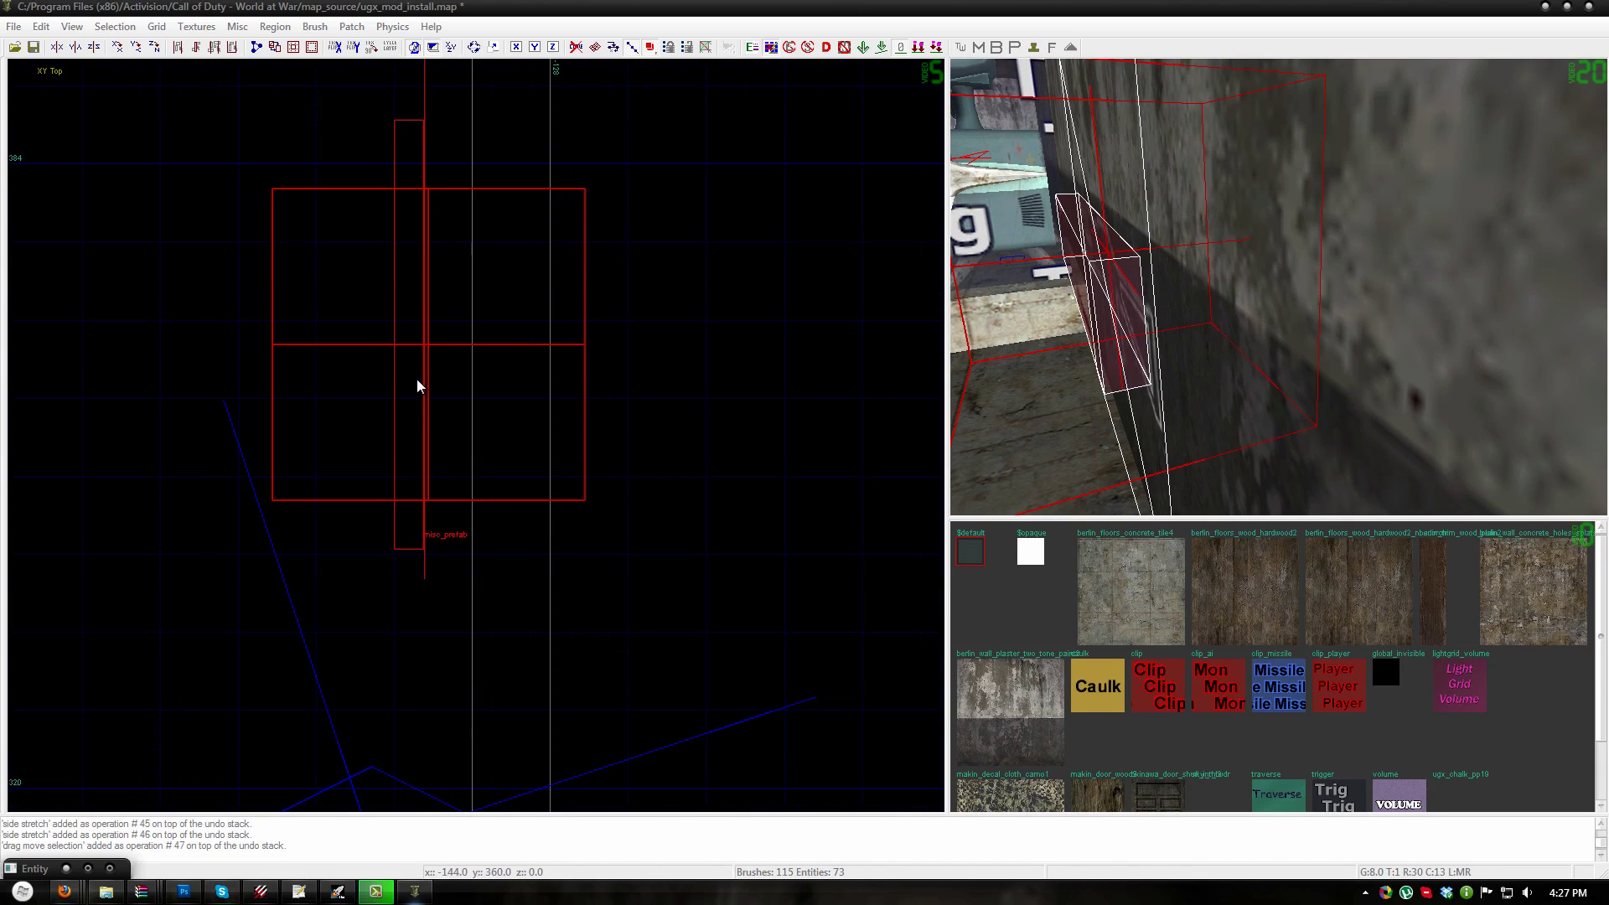
key(1)
drag(415, 379, 466, 360)
key(0)
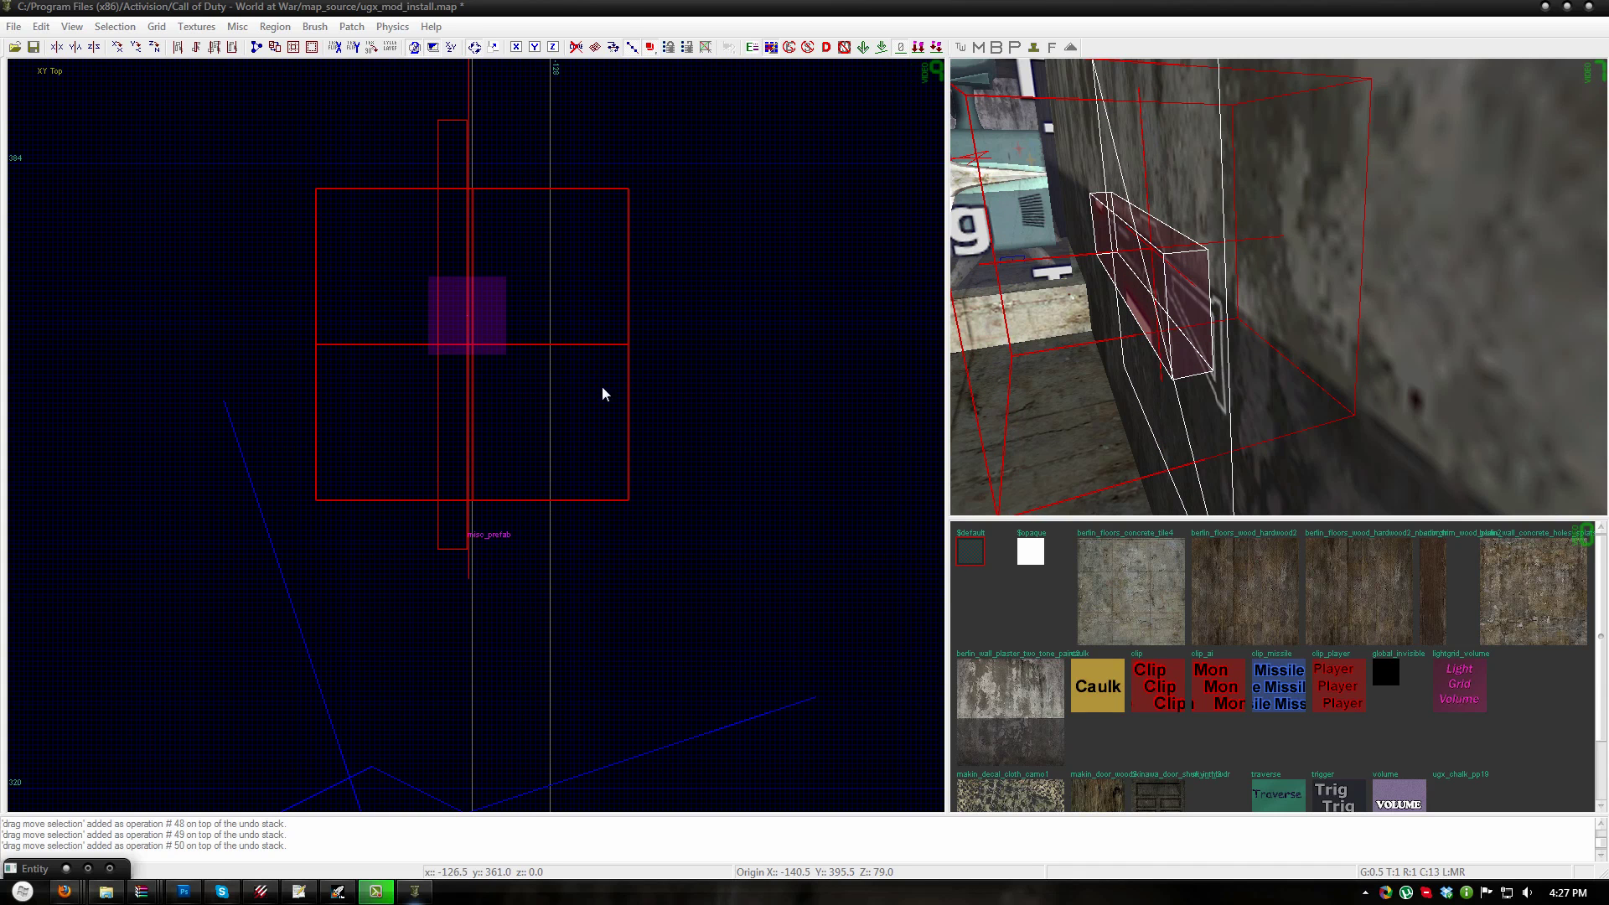
right_drag(1138, 316, 1136, 310)
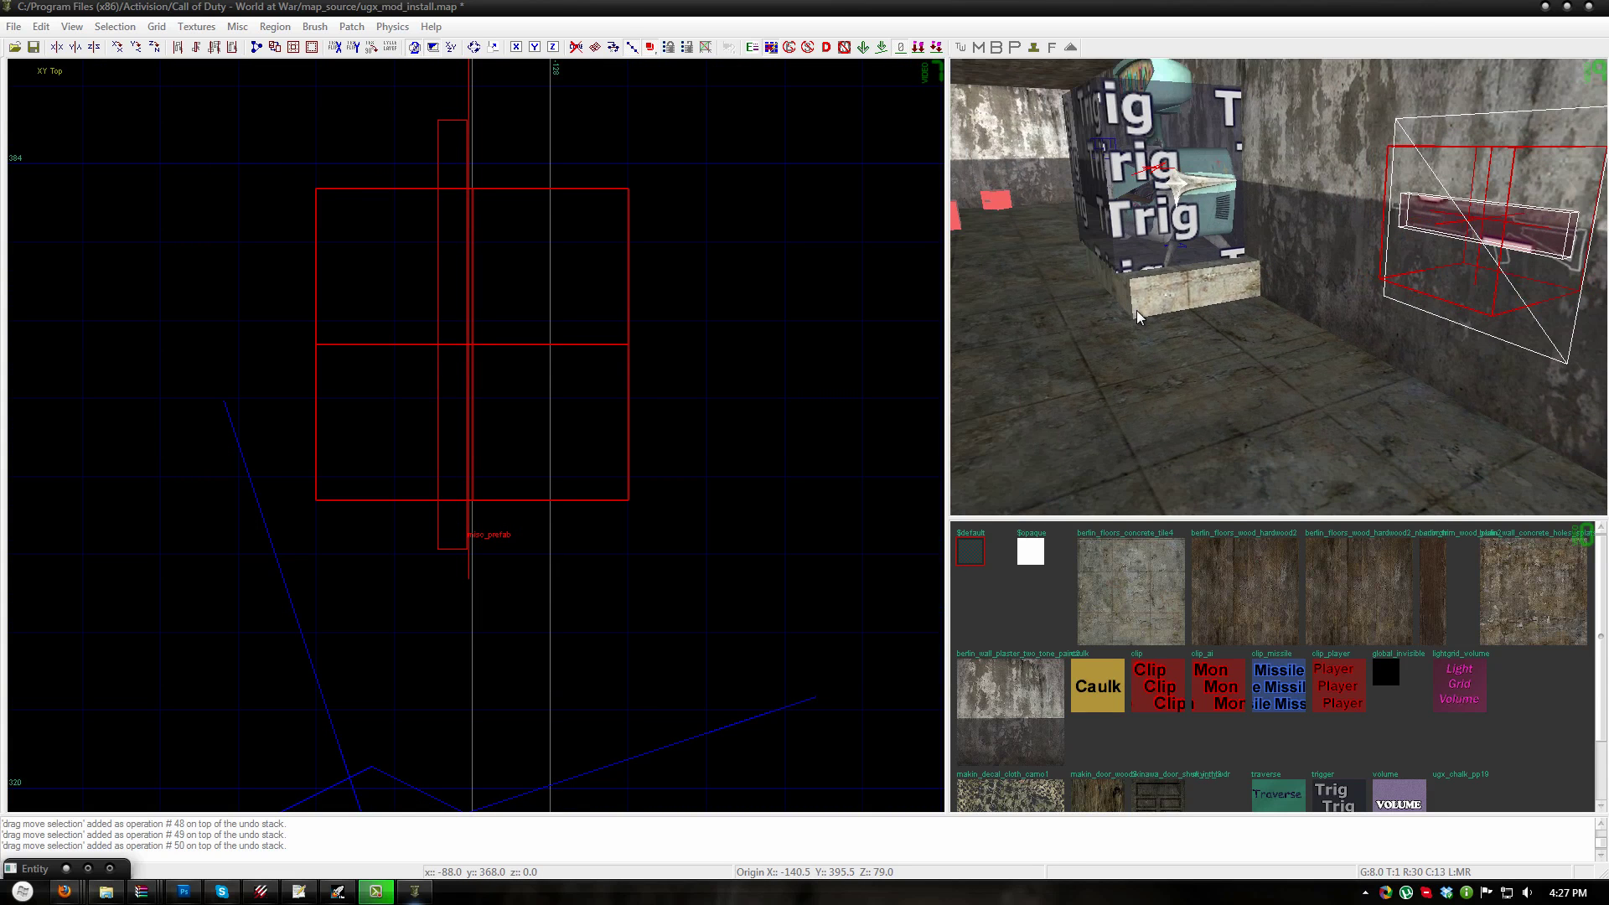
key(Escape)
key(ctrl+s)
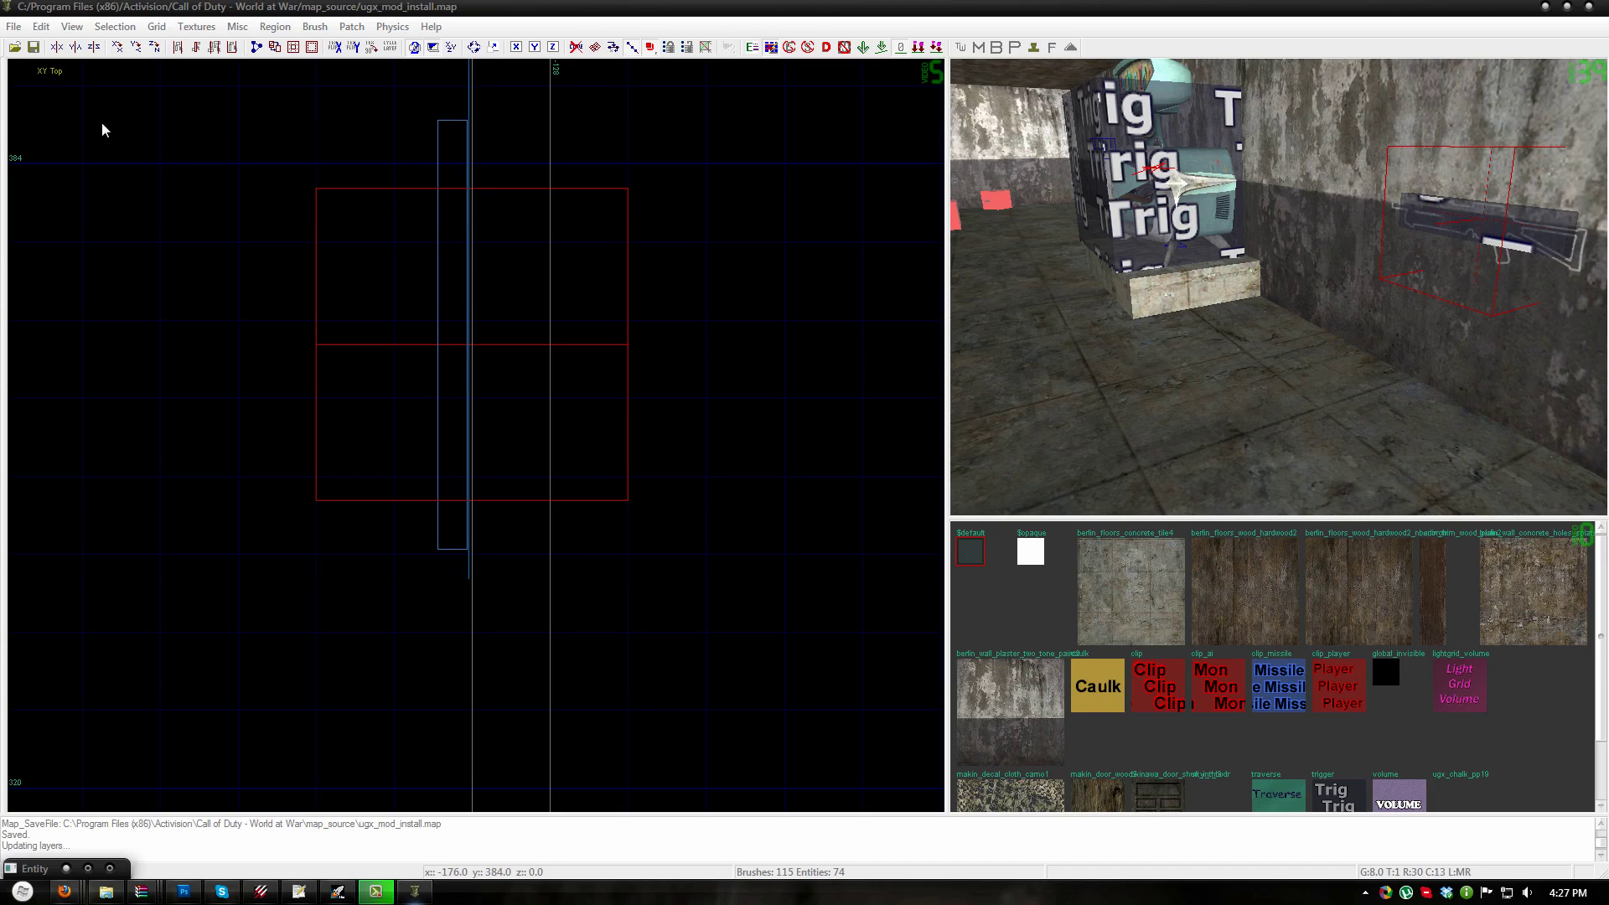
- Close Radiant and select ugx_mod_install as the level to compile in the Launcher
click(1588, 8)
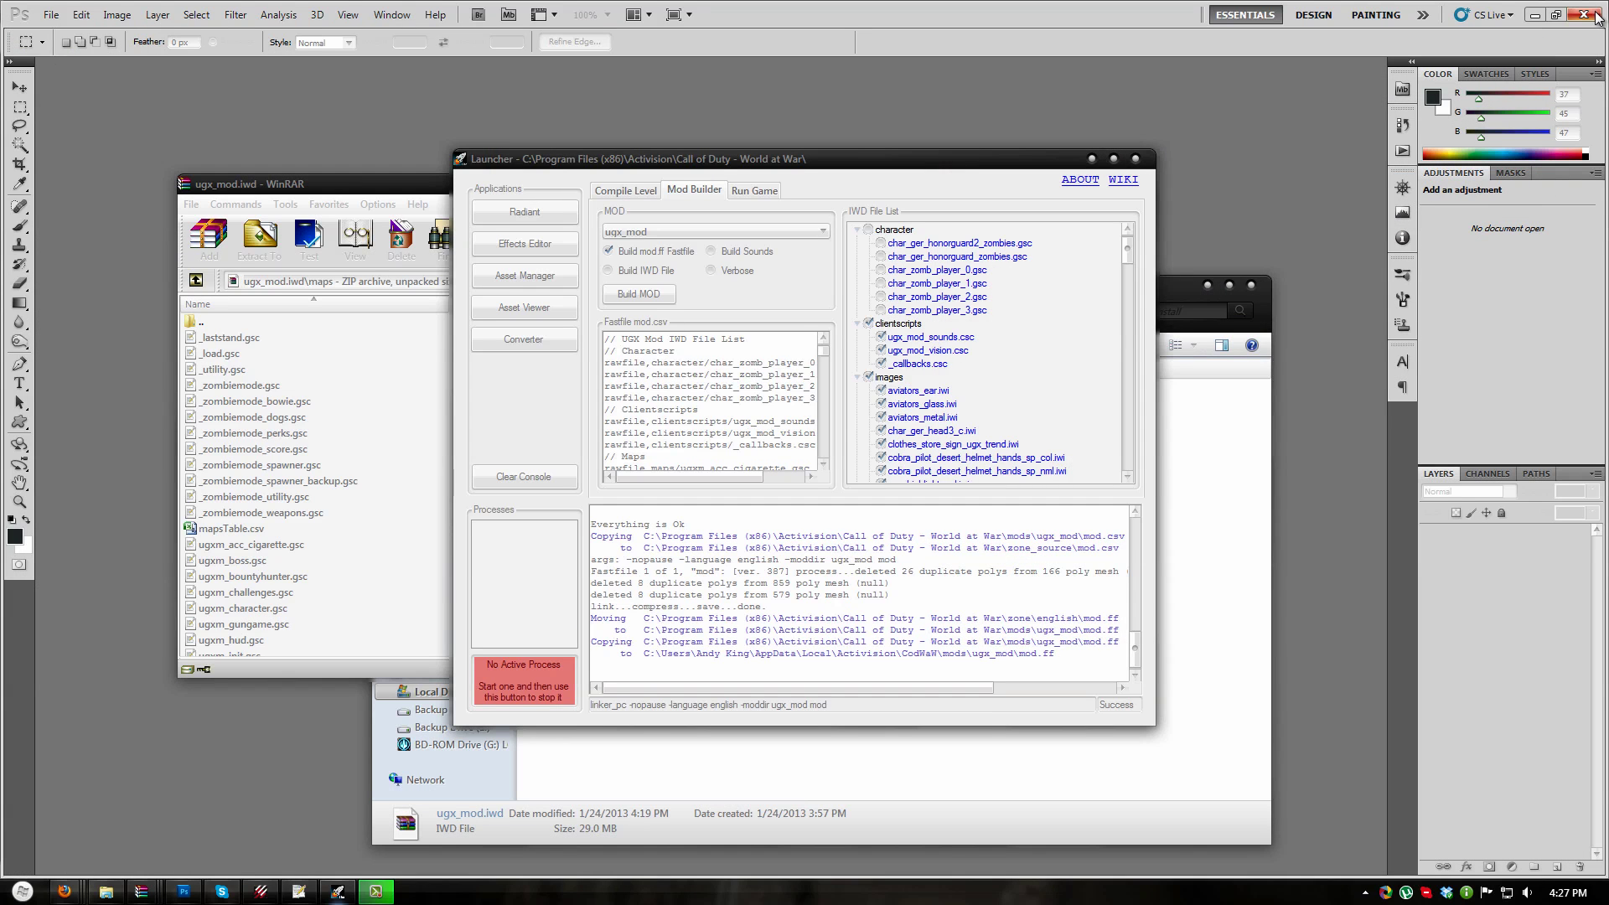
click(607, 193)
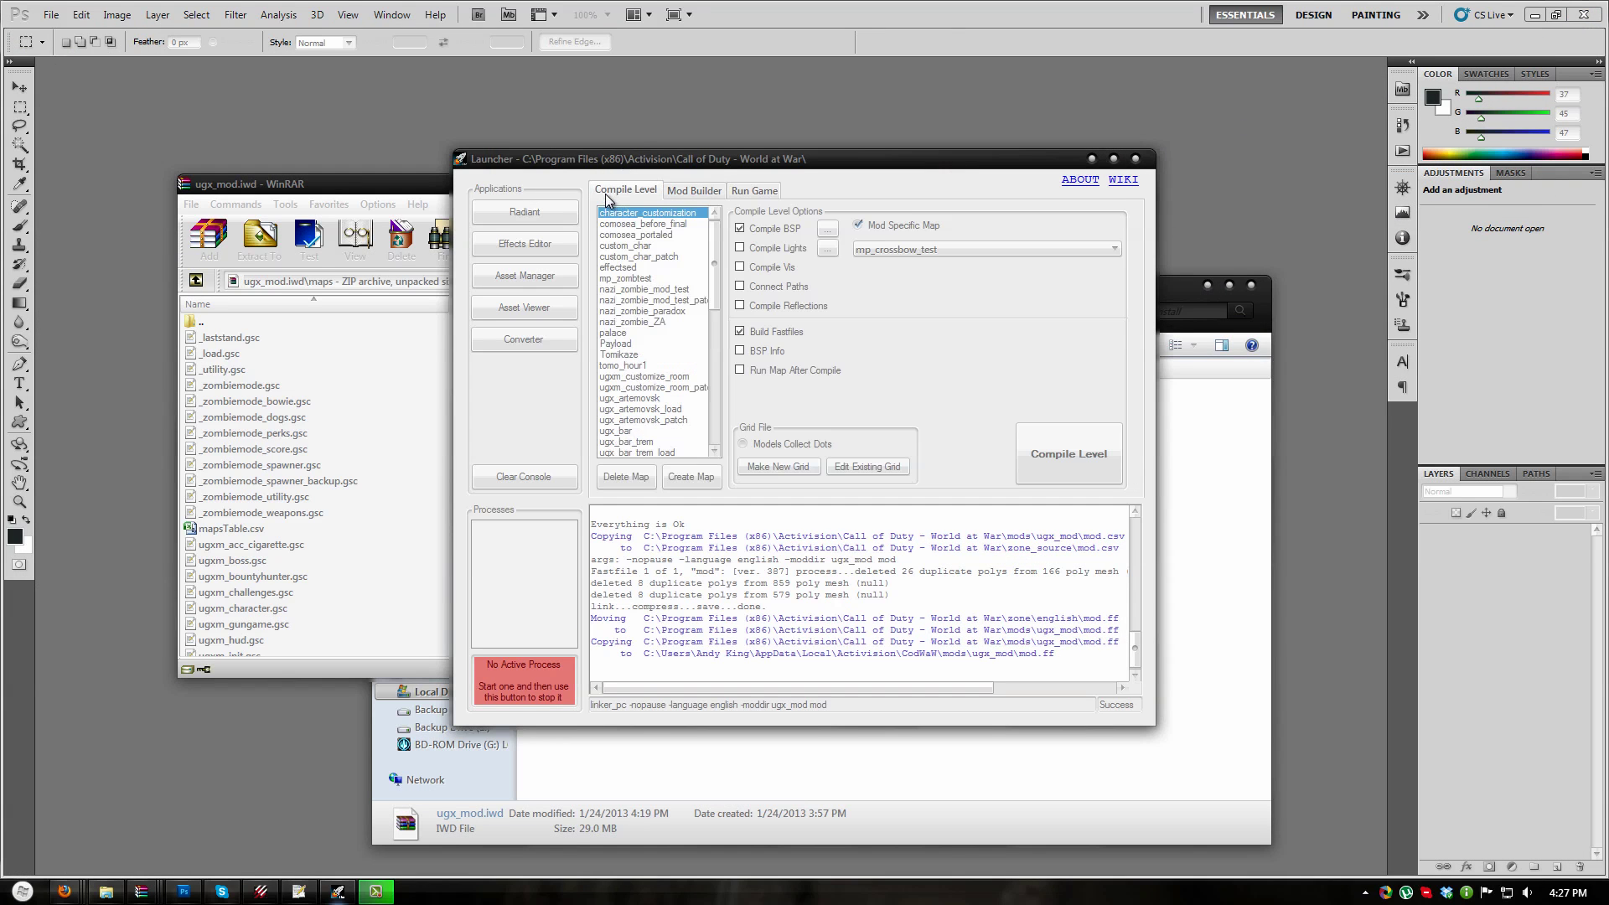
click(627, 432)
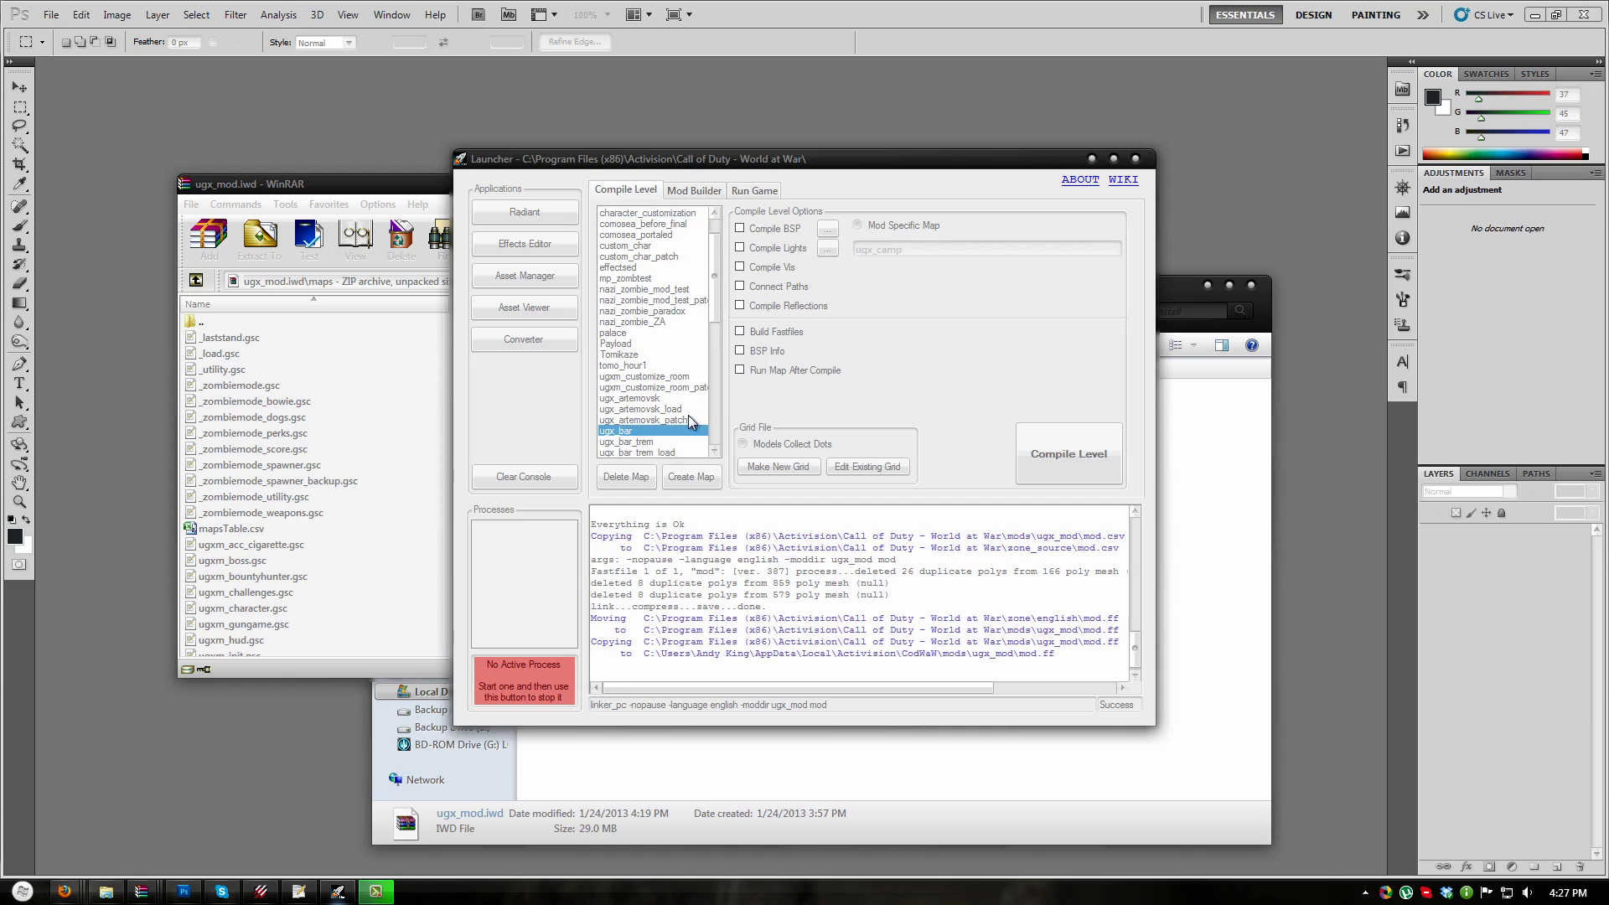
scroll(690, 421, down, 10)
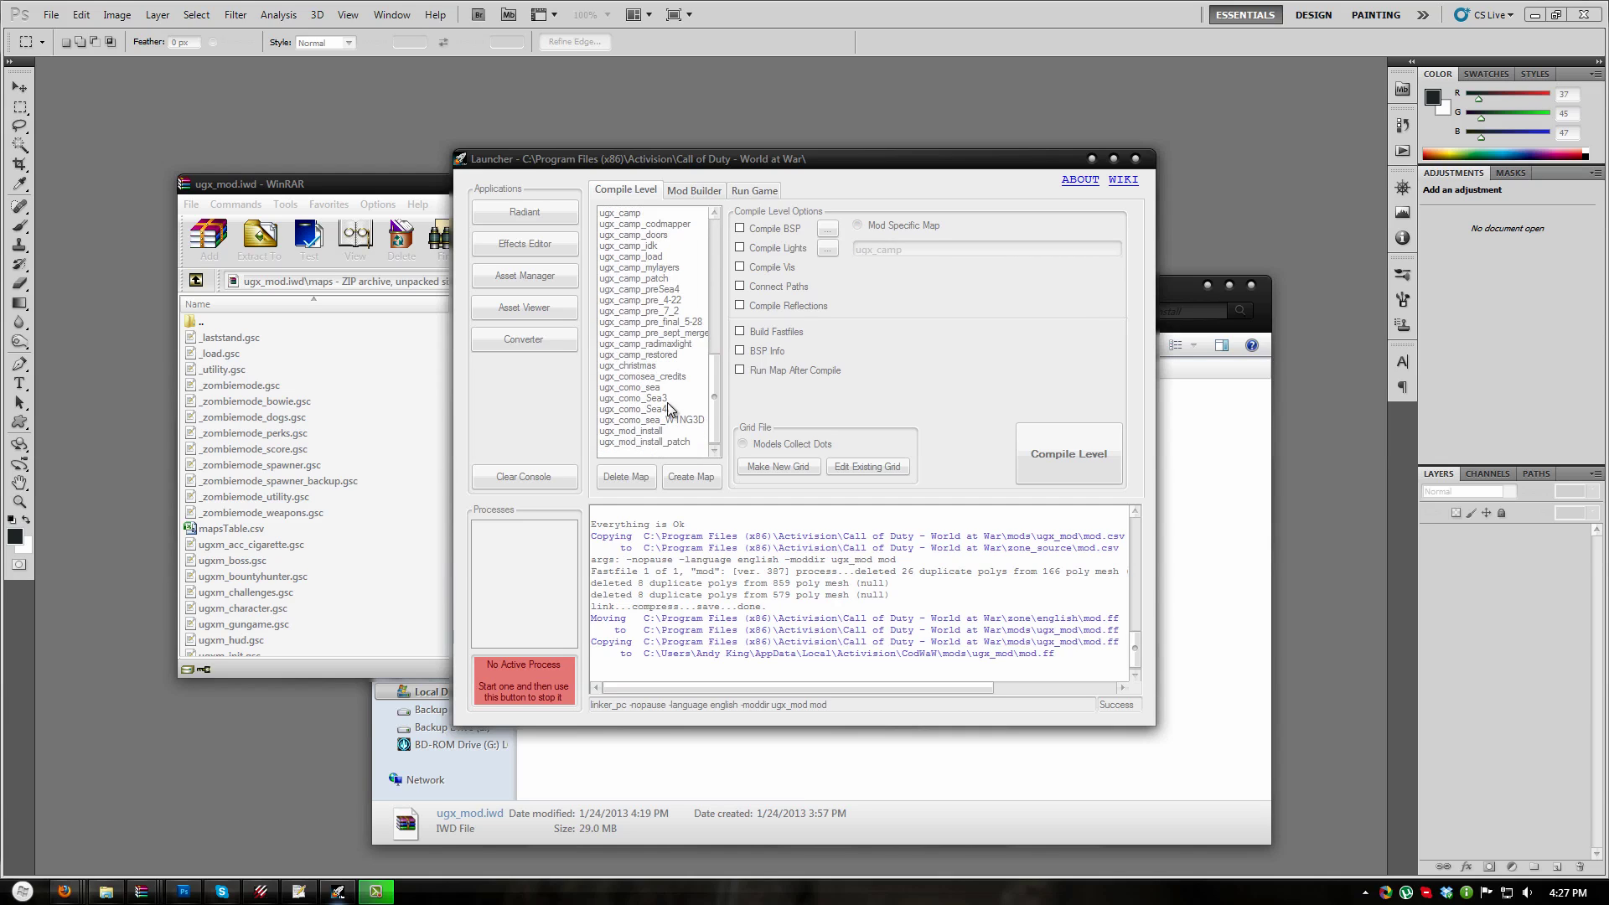
click(651, 433)
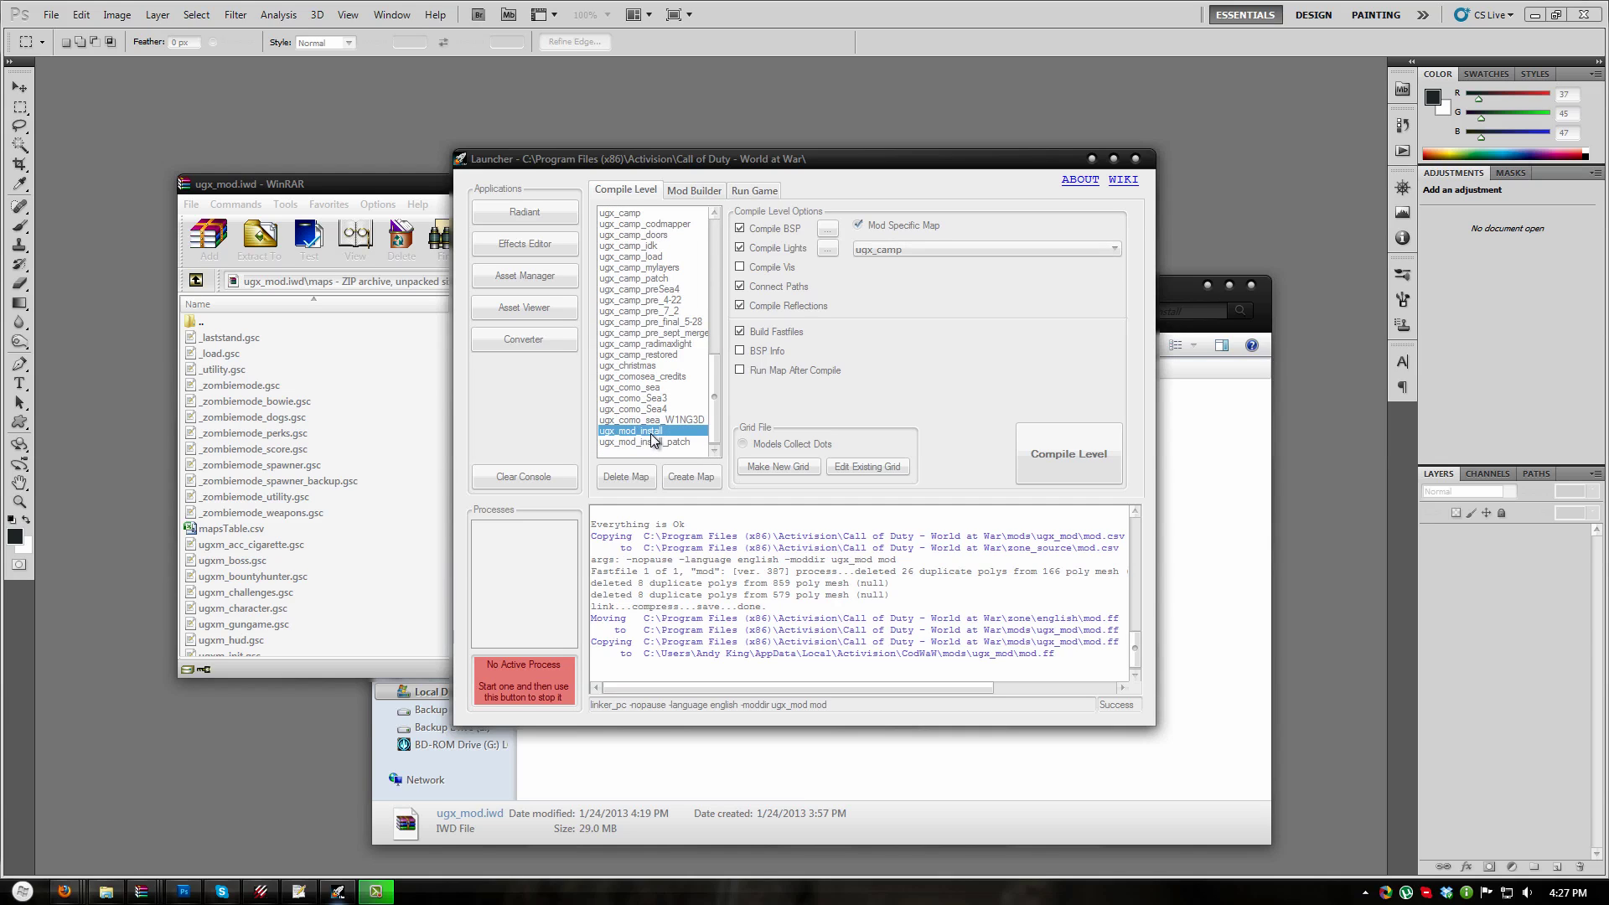